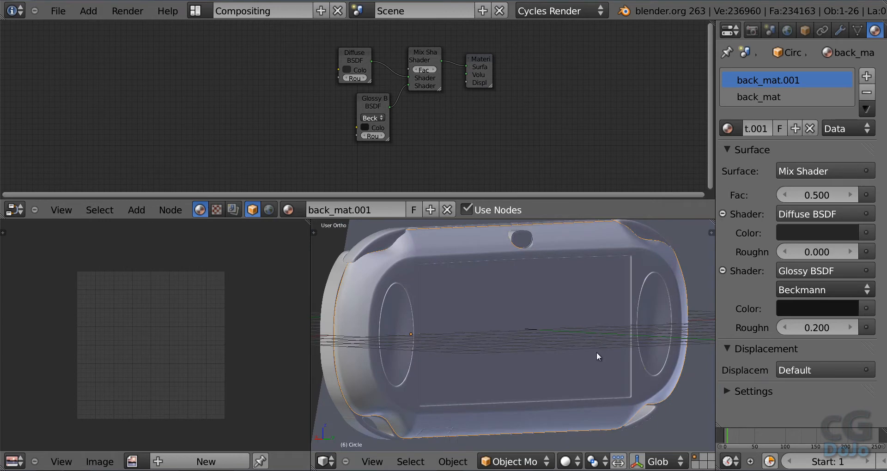
# - In Edit Mode, select the faces of the flat rectangular panel on the console's back, leaving out its lowest rows
pyautogui.keyDown('shift'); pyautogui.moveTo(577, 353); pyautogui.dragTo(561, 352, button='middle'); pyautogui.keyUp('shift')
pyautogui.press('Tab')
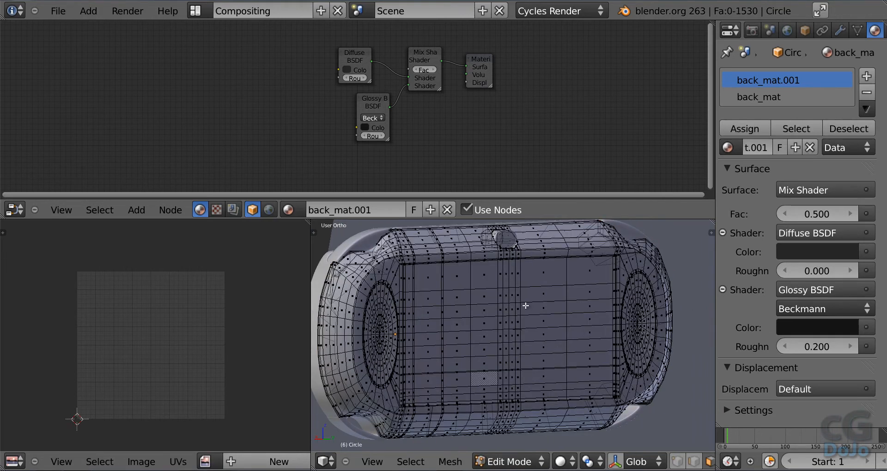
pyautogui.rightClick(410, 279)
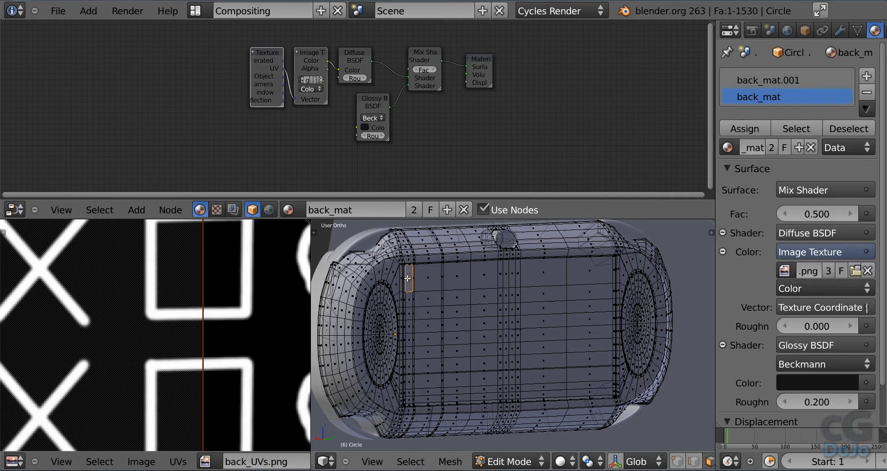
pyautogui.keyDown('shift'); pyautogui.rightClick(595, 360); pyautogui.keyUp('shift')
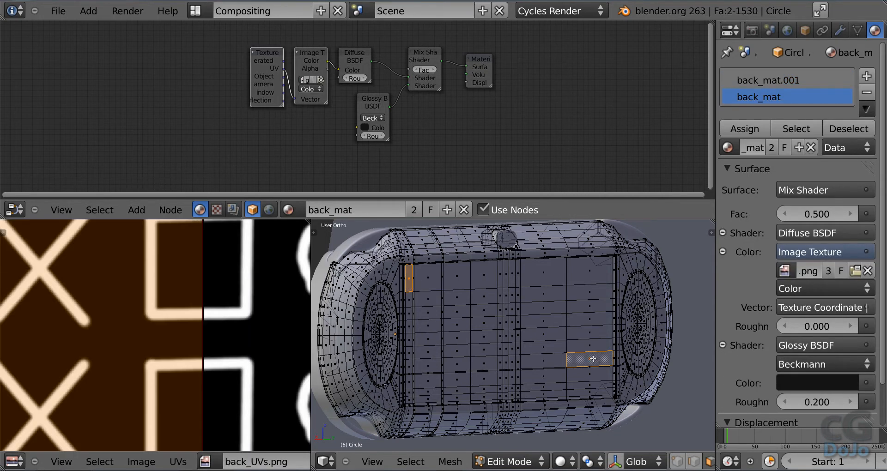
pyautogui.rightClick(409, 277)
pyautogui.press('b')
pyautogui.moveTo(407, 275); pyautogui.dragTo(604, 362)
pyautogui.scroll(-3, 601, 360)
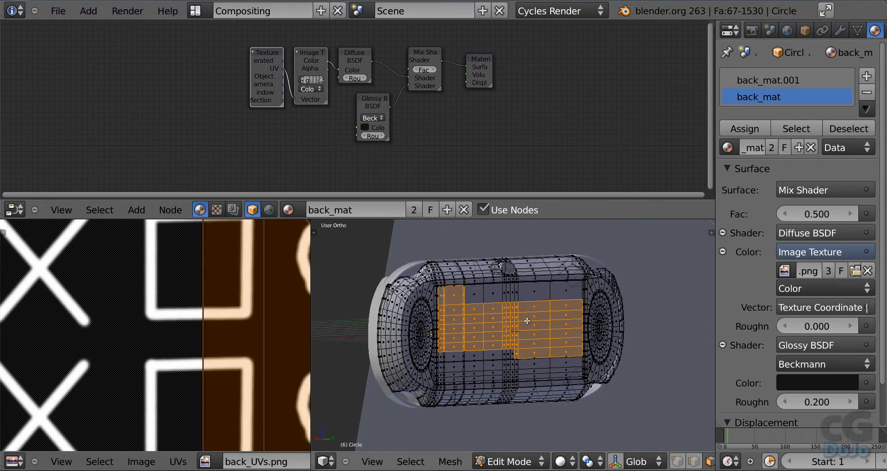
pyautogui.keyDown('shift'); pyautogui.rightClick(478, 294); pyautogui.keyUp('shift')
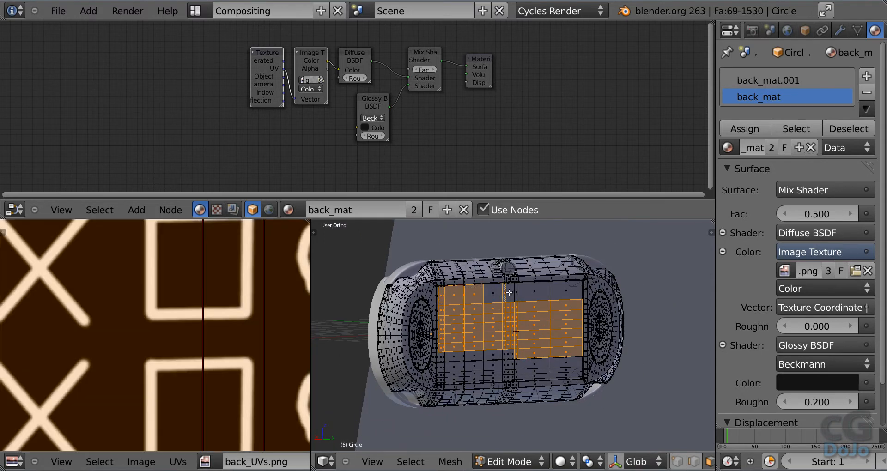
pyautogui.press('b')
pyautogui.moveTo(488, 288); pyautogui.dragTo(570, 314)
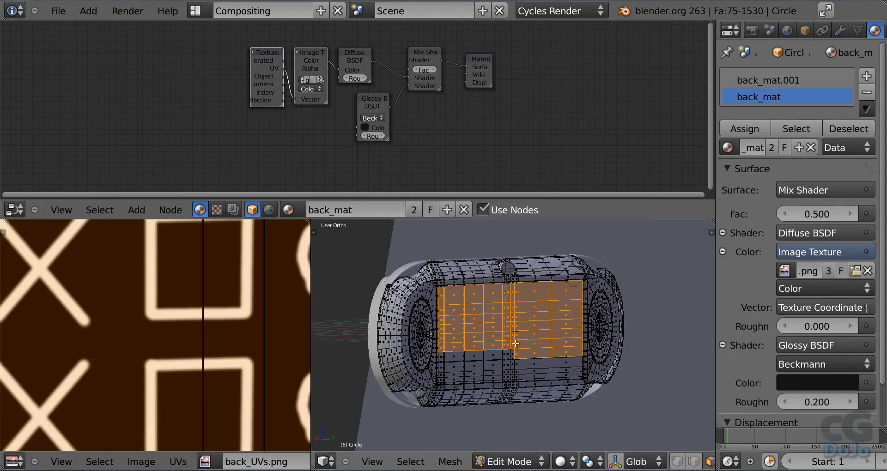
pyautogui.moveTo(517, 343); pyautogui.dragTo(440, 358)
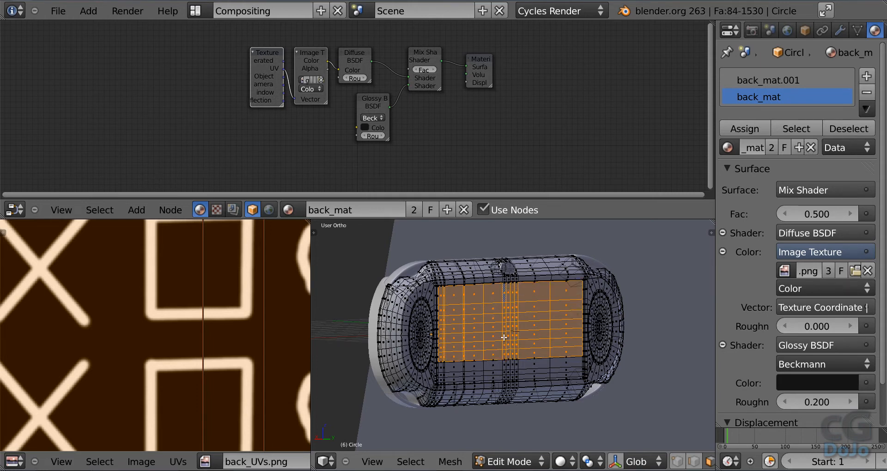
# - View the console straight from the back and examine the selected panel faces' UV layout over back_UVs.png
pyautogui.press('u')
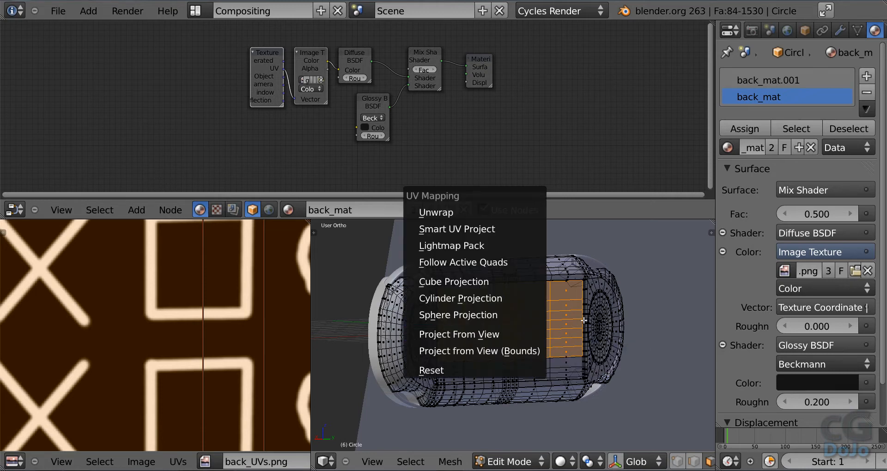
pyautogui.moveTo(558, 317); pyautogui.dragTo(424, 315, button='middle')
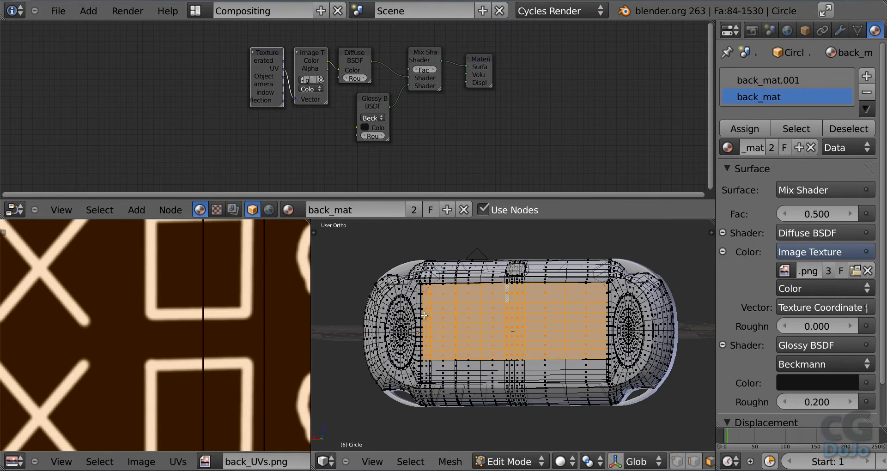
pyautogui.press('ctrl+KP_1')
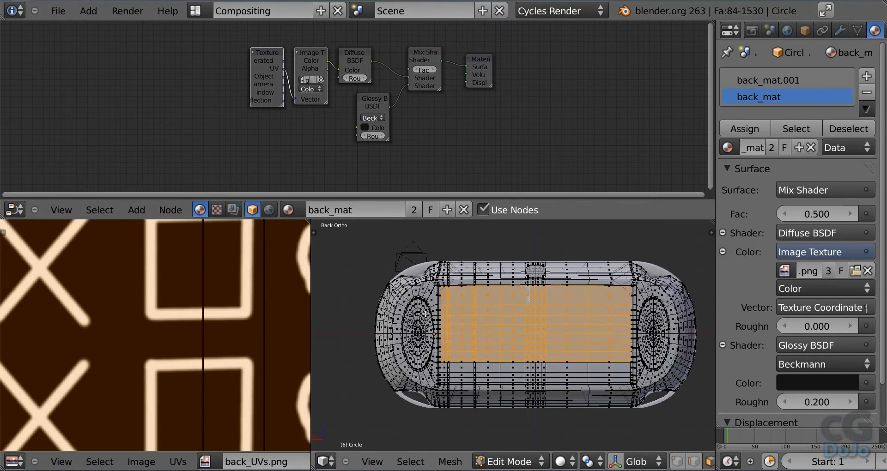
pyautogui.scroll(-1, 425, 314)
pyautogui.scroll(-13, 251, 334)
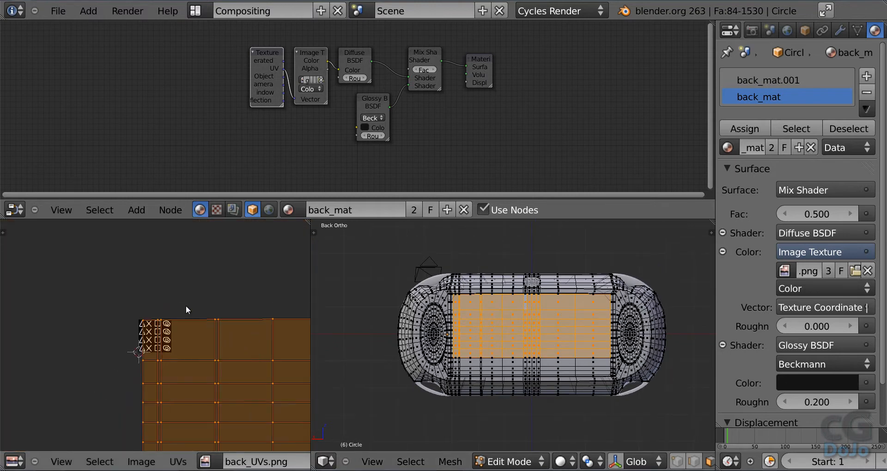
pyautogui.moveTo(237, 338); pyautogui.dragTo(145, 282, button='middle')
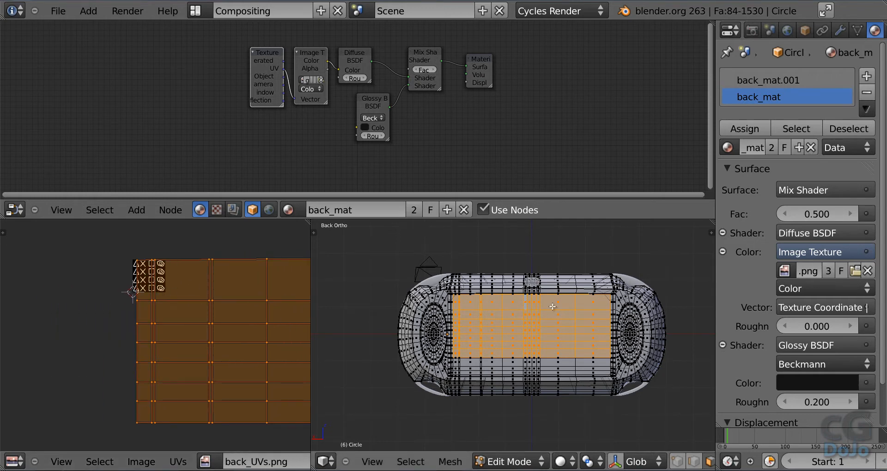
# - Grow the face selection by one ring and examine how the UVs extend beyond the back_UVs.png symbol pattern
pyautogui.press('ctrl+KP_Add')
pyautogui.moveTo(184, 285); pyautogui.dragTo(104, 287, button='middle')
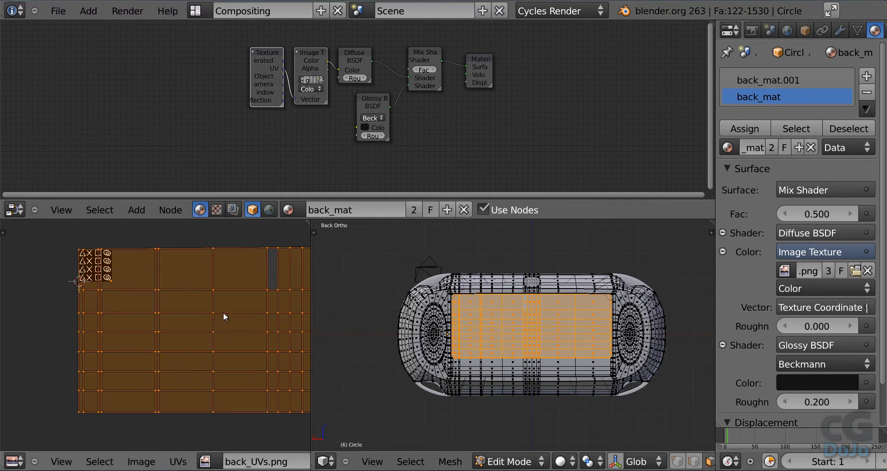
pyautogui.scroll(-1, 223, 314)
pyautogui.moveTo(259, 325); pyautogui.dragTo(270, 343, button='middle')
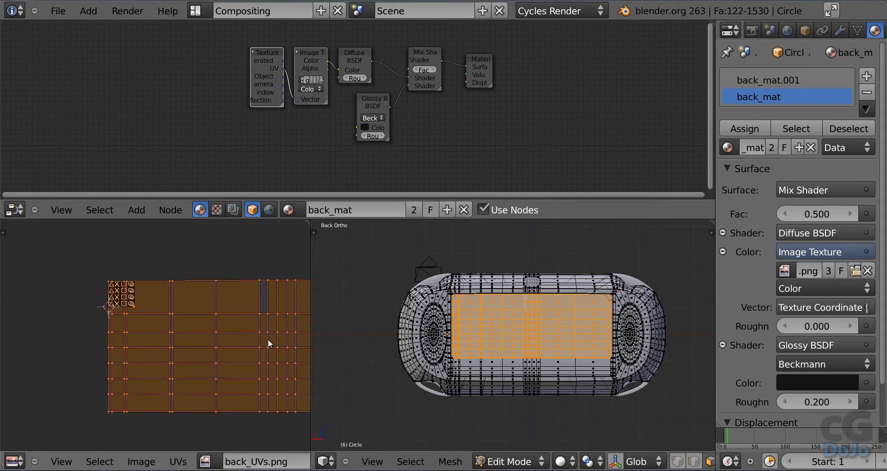
pyautogui.scroll(4, 270, 344)
pyautogui.moveTo(133, 316); pyautogui.dragTo(124, 367, button='middle')
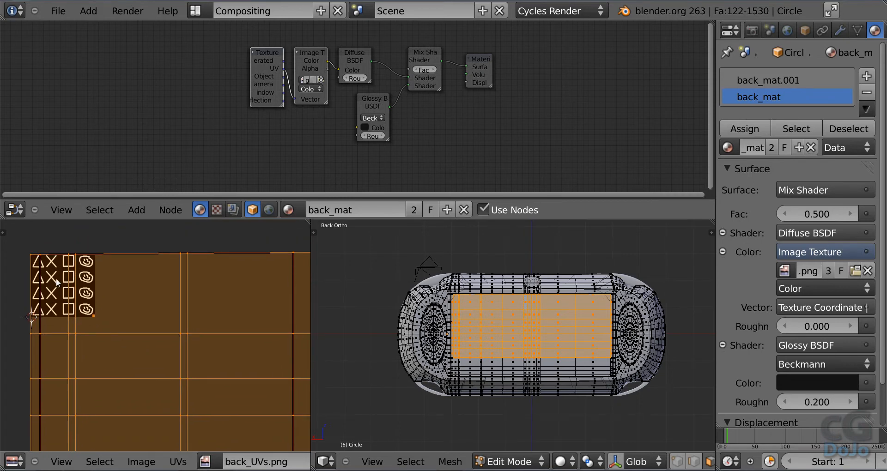
pyautogui.scroll(-7, 127, 305)
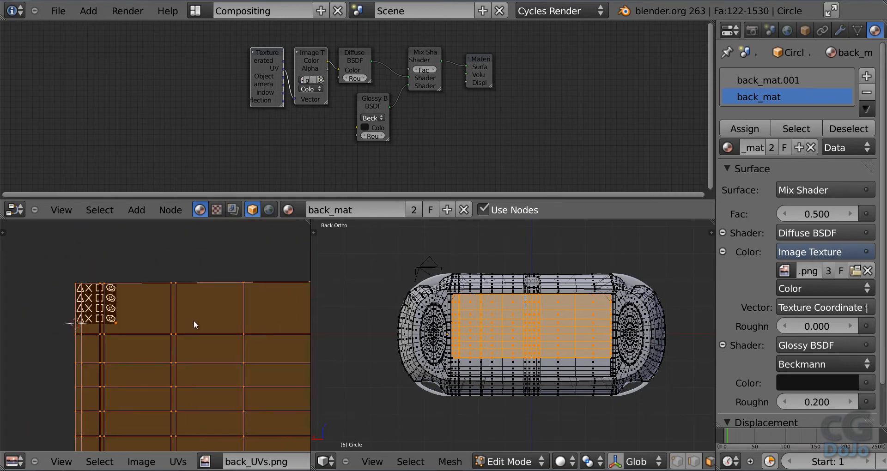
pyautogui.scroll(10, 191, 343)
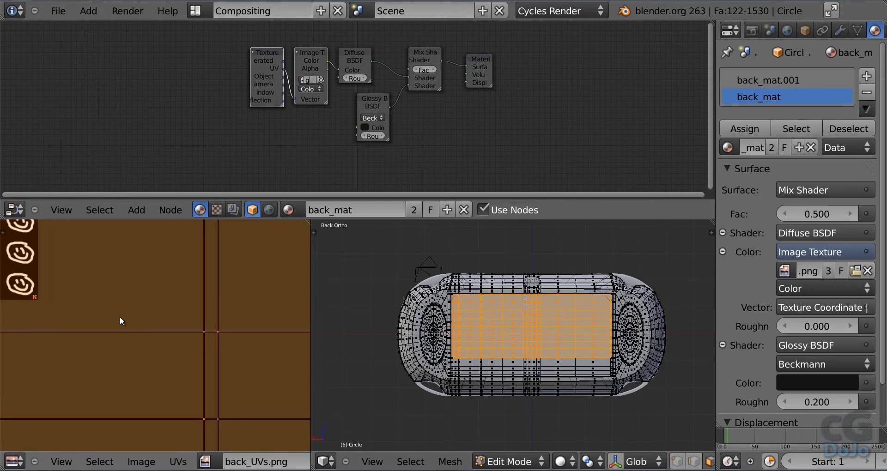
pyautogui.moveTo(120, 318); pyautogui.dragTo(308, 424, button='middle')
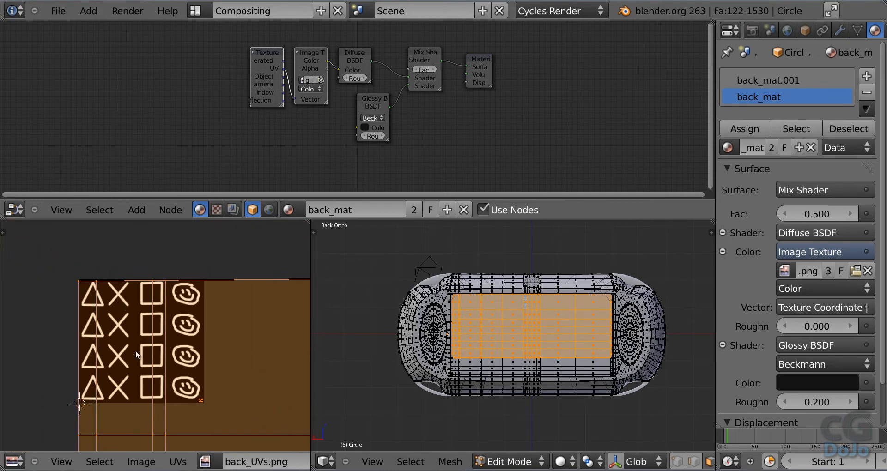
pyautogui.scroll(-8, 162, 317)
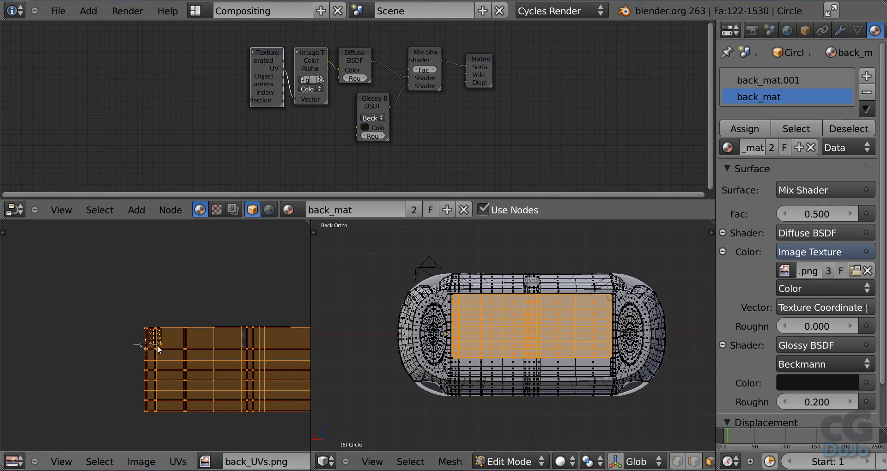
pyautogui.moveTo(209, 342); pyautogui.dragTo(138, 313, button='middle')
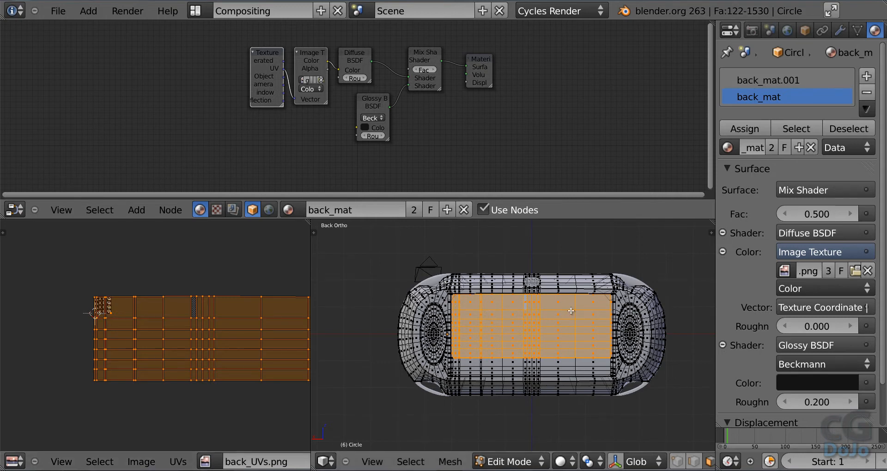
# - Select a block of faces along the lower middle of the back panel and examine its UVs on back_UVs.png
pyautogui.scroll(5, 524, 350)
pyautogui.keyDown('shift'); pyautogui.moveTo(560, 383); pyautogui.dragTo(531, 295, button='middle'); pyautogui.keyUp('shift')
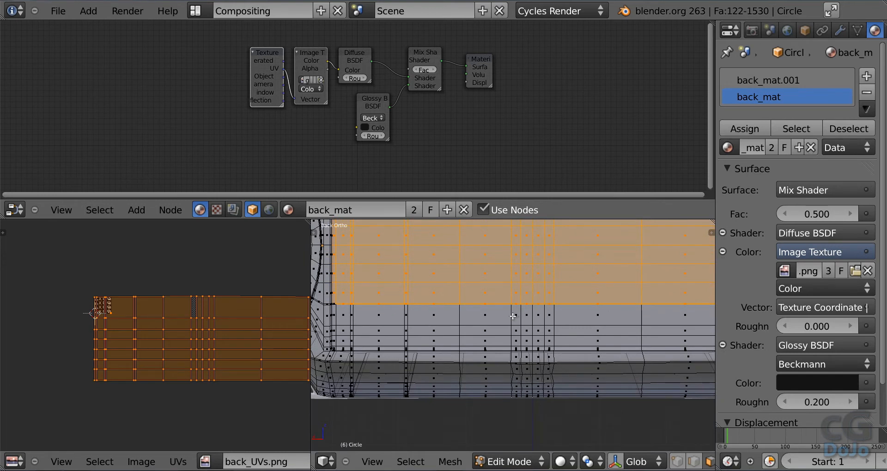
pyautogui.rightClick(491, 313)
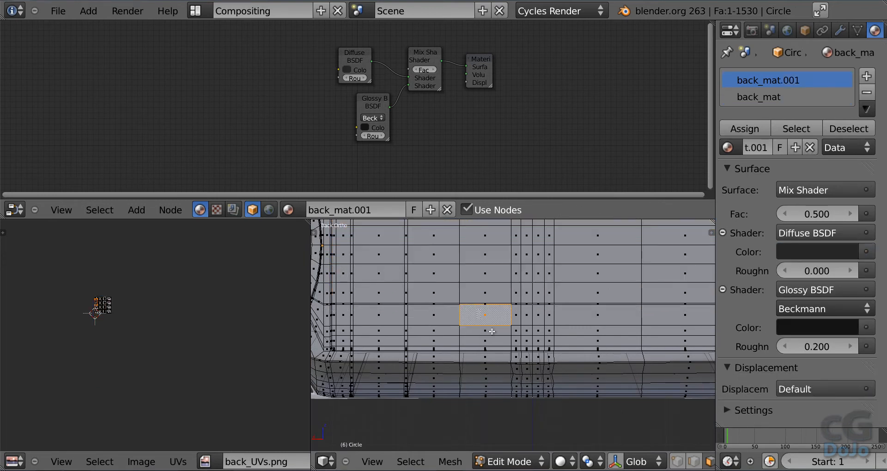
pyautogui.moveTo(568, 341); pyautogui.dragTo(605, 344)
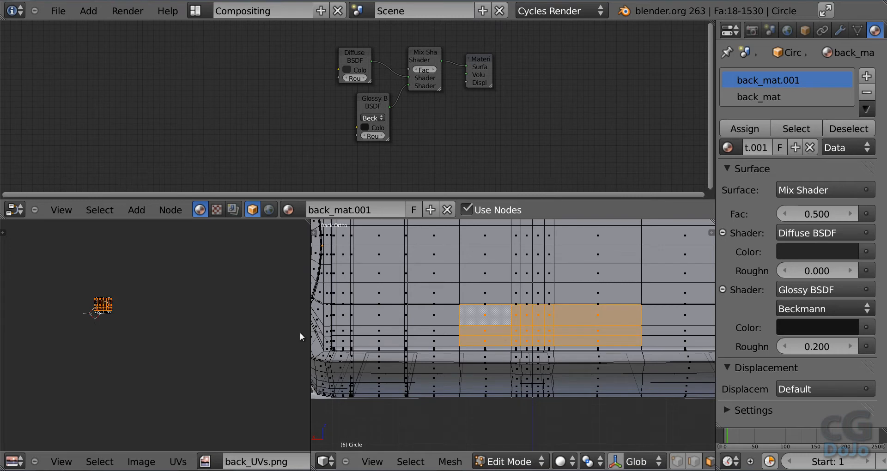
pyautogui.scroll(10, 93, 324)
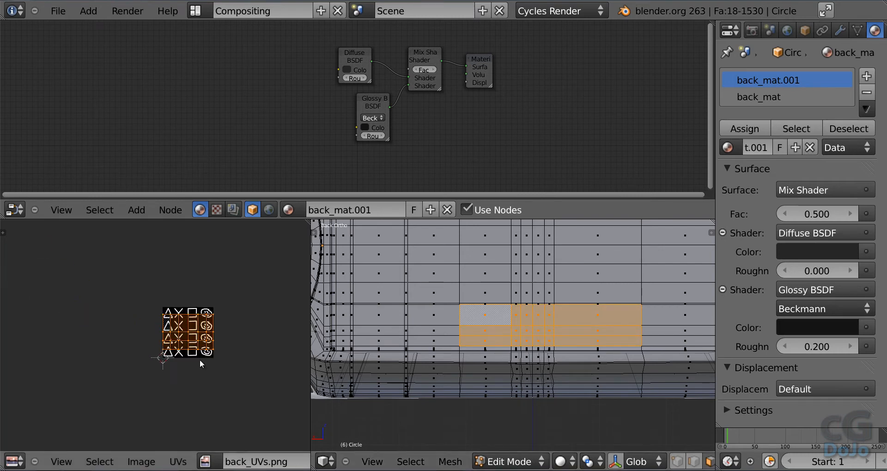
pyautogui.moveTo(239, 368); pyautogui.dragTo(170, 369, button='middle')
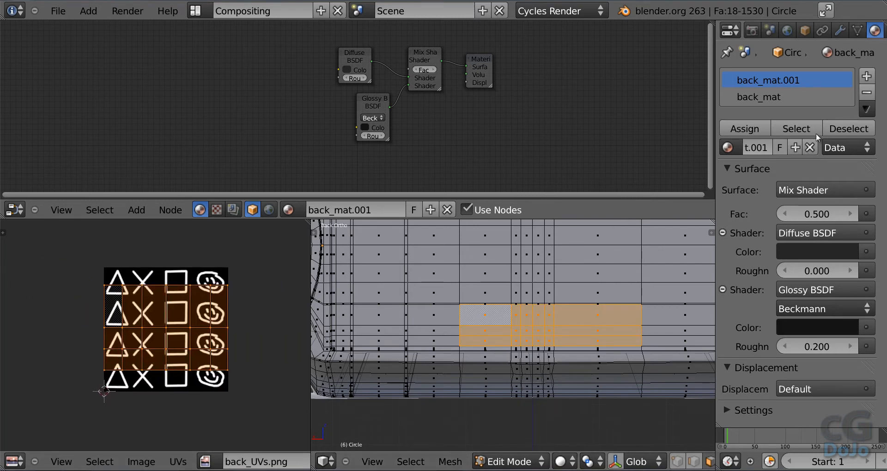
# - Delete the Image Texture and Texture Coordinate nodes from the back_mat material
pyautogui.click(779, 102)
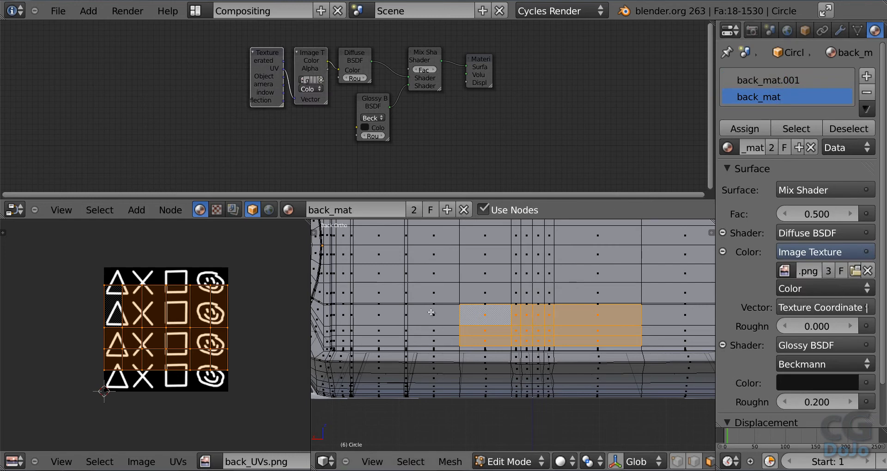
pyautogui.rightClick(311, 57)
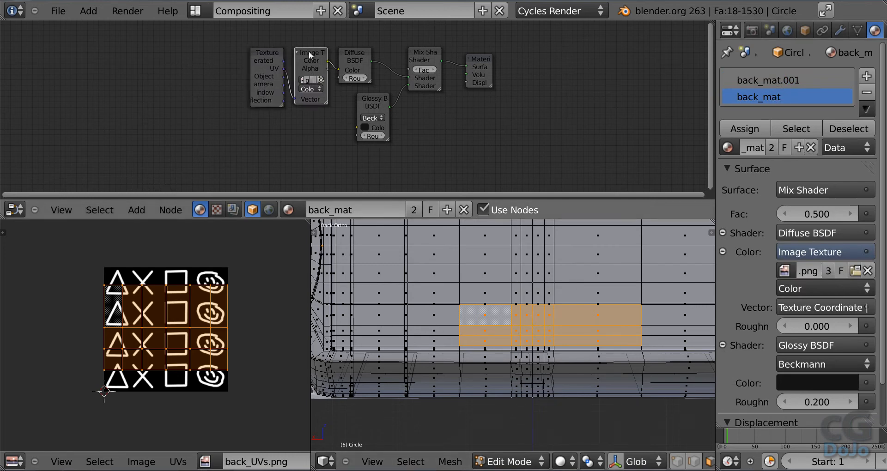
pyautogui.press('x')
pyautogui.rightClick(266, 76)
pyautogui.press('x')
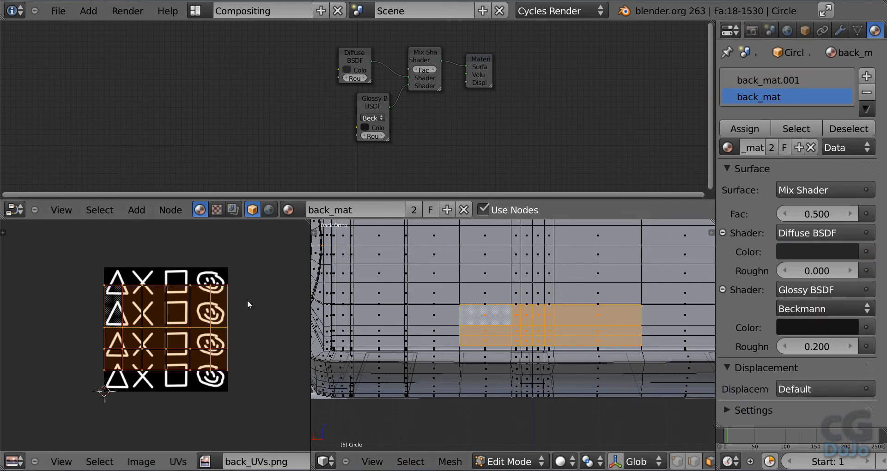
# - Leave Edit Mode, orbit around the console to inspect its front and back, and select the front part
pyautogui.press('Home')
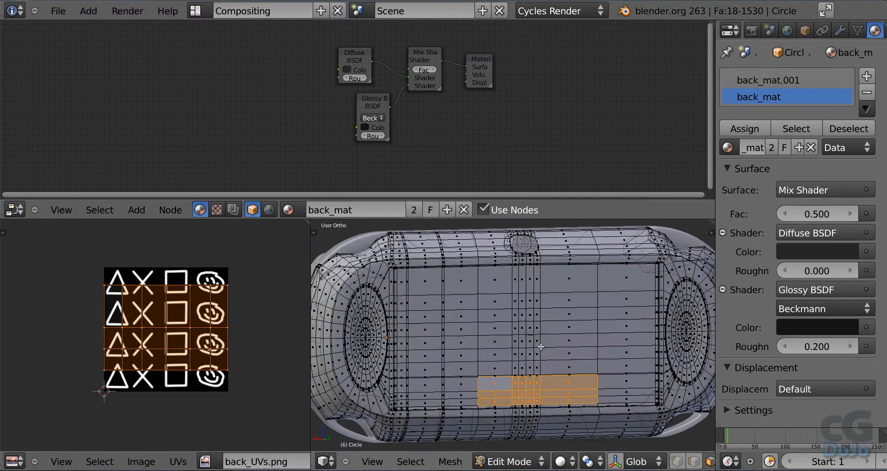
pyautogui.moveTo(495, 336); pyautogui.dragTo(548, 346, button='middle')
pyautogui.press('Tab')
pyautogui.moveTo(479, 369); pyautogui.dragTo(633, 371, button='middle')
pyautogui.moveTo(485, 346); pyautogui.dragTo(679, 339, button='middle')
pyautogui.rightClick(476, 287)
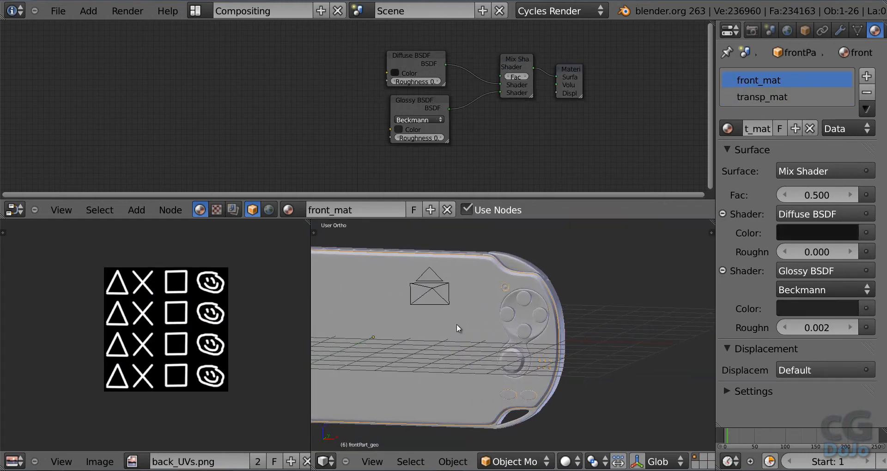
pyautogui.keyDown('shift'); pyautogui.moveTo(495, 327); pyautogui.dragTo(459, 341, button='middle'); pyautogui.keyUp('shift')
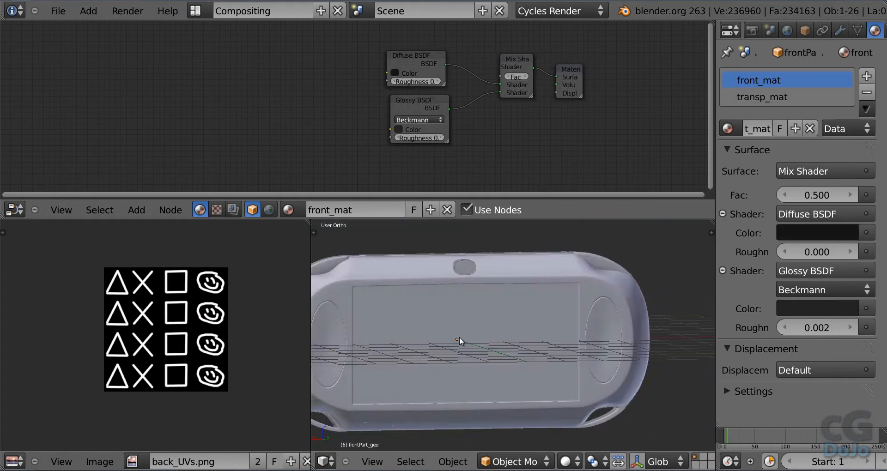
# - Reselect the console's back shell and view it centred straight from the back, checking its mesh before returning to Object Mode
pyautogui.rightClick(461, 341)
pyautogui.press('ctrl+KP_1')
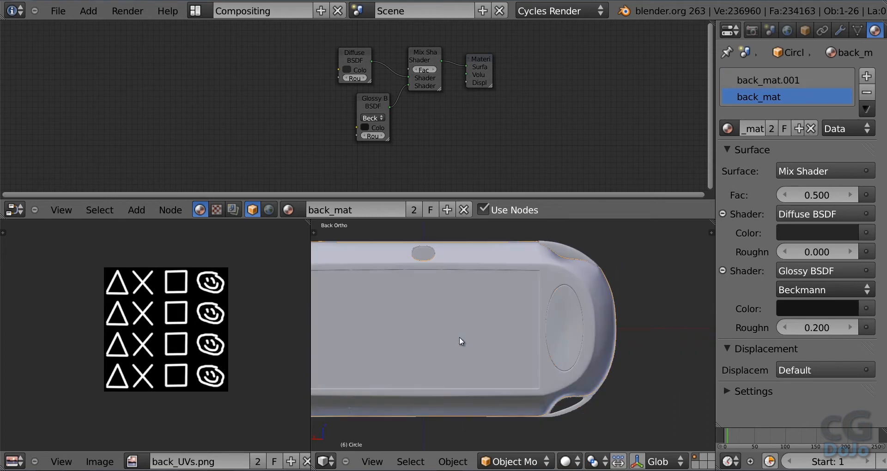
pyautogui.keyDown('shift'); pyautogui.moveTo(449, 361); pyautogui.dragTo(519, 360, button='middle'); pyautogui.keyUp('shift')
pyautogui.press('Tab')
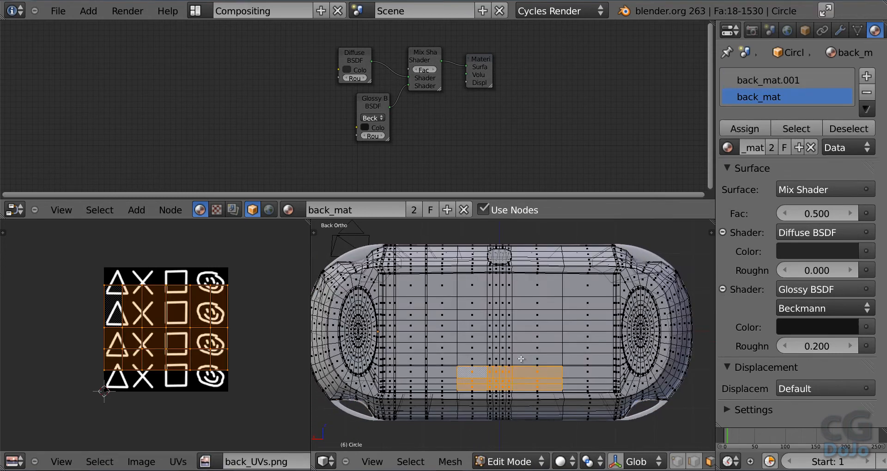
pyautogui.press('Tab')
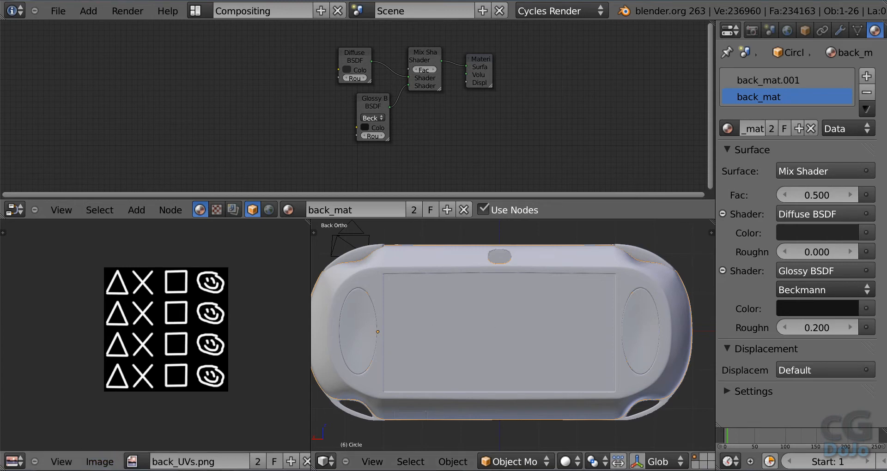
# - Switch to the back_v3 image in GIMP and add a transparent 1024 × 1024 px layer beneath the back_v3.png layer
pyautogui.moveTo(210, 470)
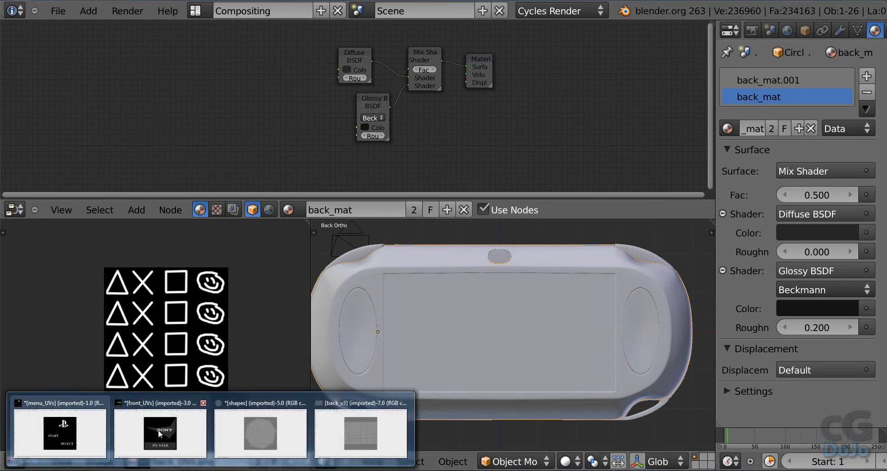
pyautogui.click(337, 426)
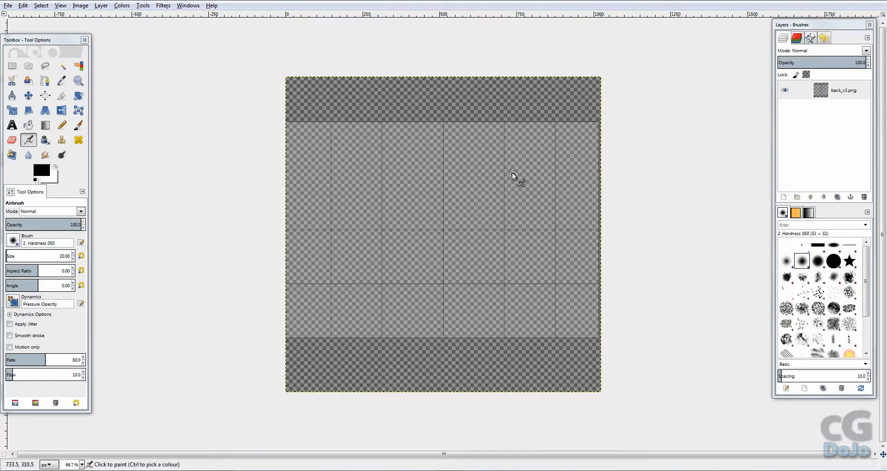
pyautogui.click(824, 168)
pyautogui.click(784, 198)
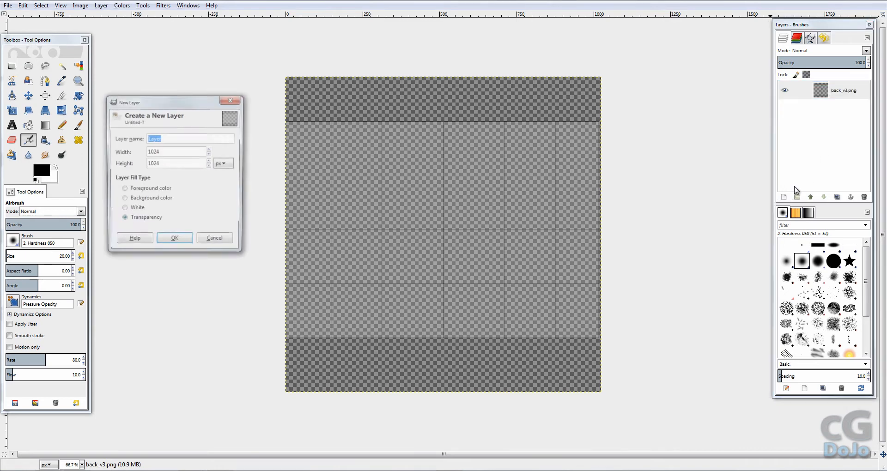
pyautogui.click(180, 242)
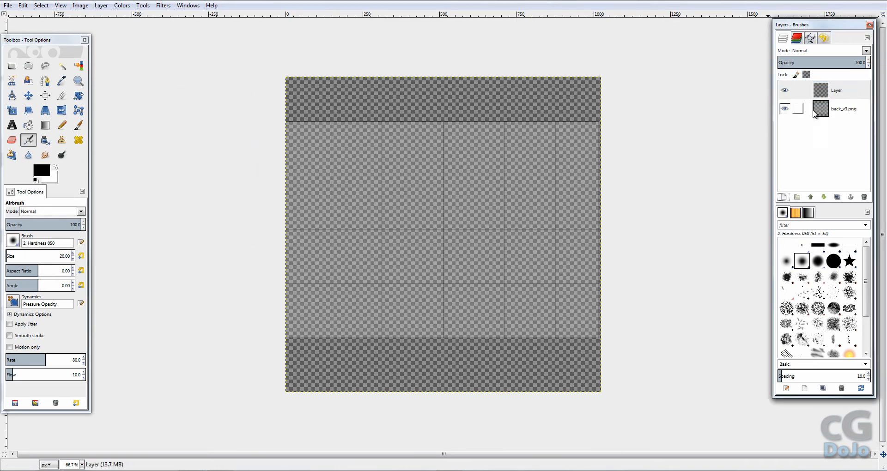
pyautogui.click(824, 198)
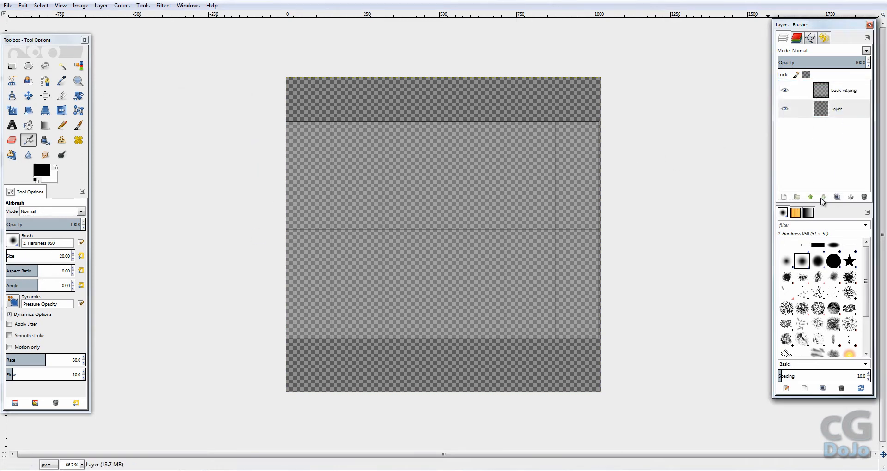
# - Fill the new bottom layer with black using Bucket Fill
pyautogui.click(831, 113)
pyautogui.click(29, 125)
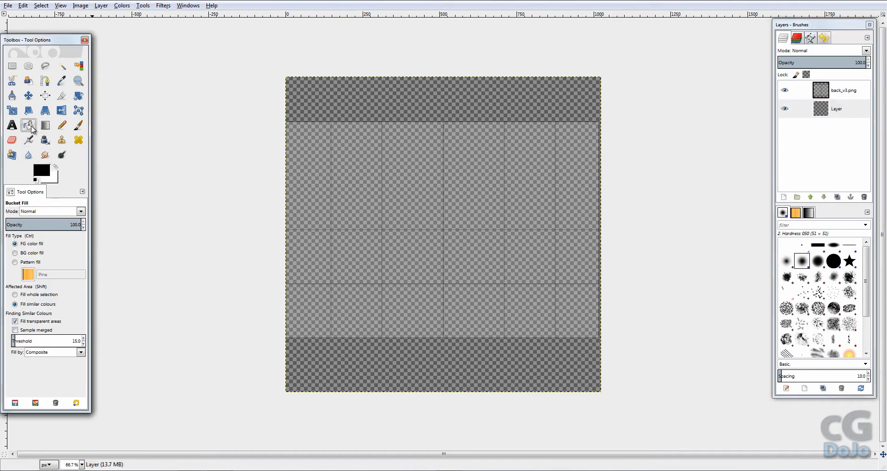
pyautogui.click(506, 331)
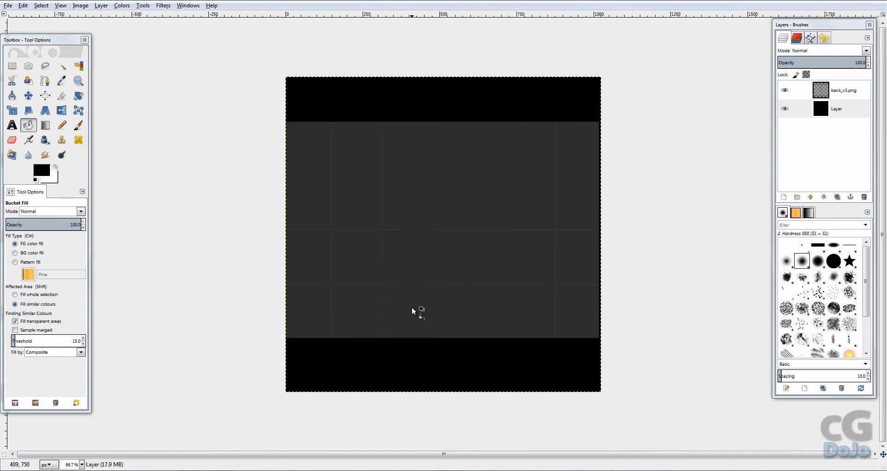
pyautogui.press('m')
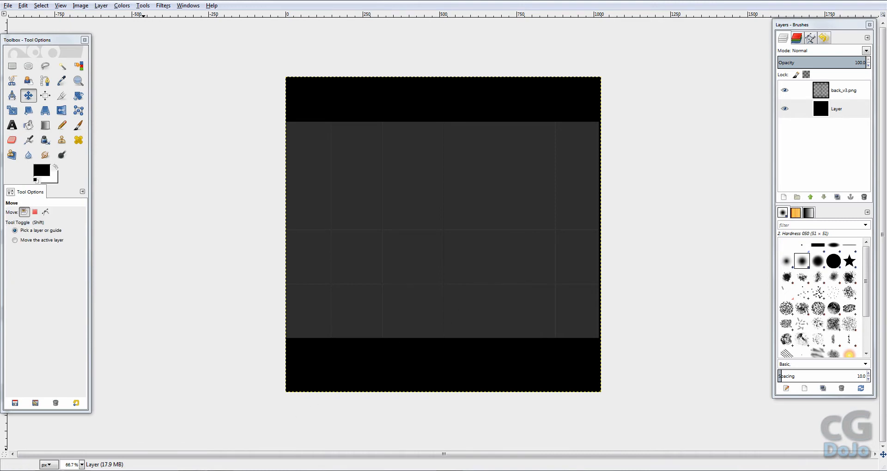
# - Import backDown.png and menu_UVs.png from the psVita_Eng Textures folder as layers between back_v3.png and the black layer
pyautogui.click(143, 470)
pyautogui.click(422, 86)
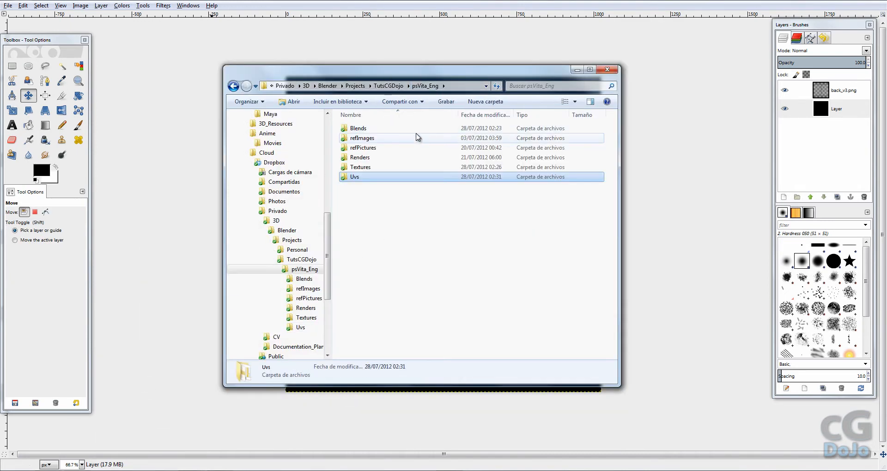
pyautogui.doubleClick(365, 167)
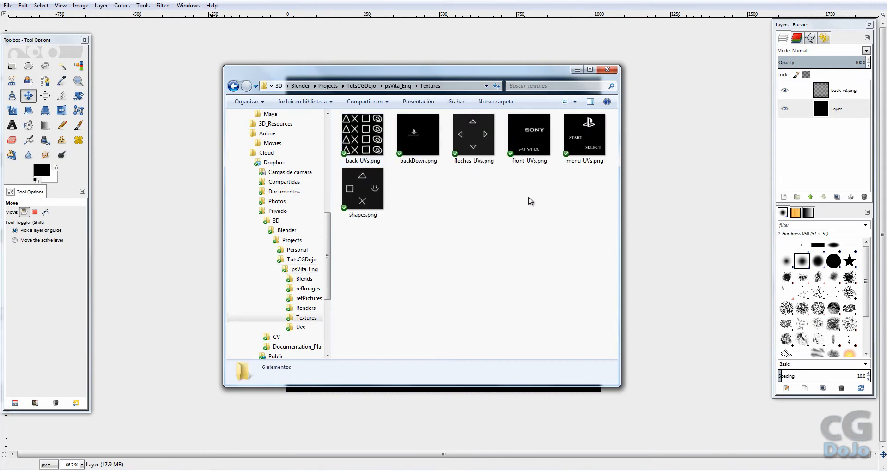
pyautogui.click(419, 129)
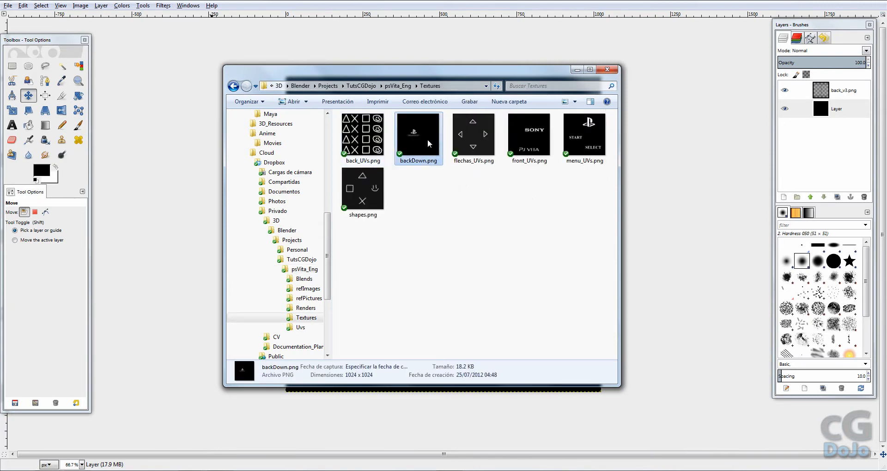
pyautogui.moveTo(744, 171); pyautogui.dragTo(831, 146)
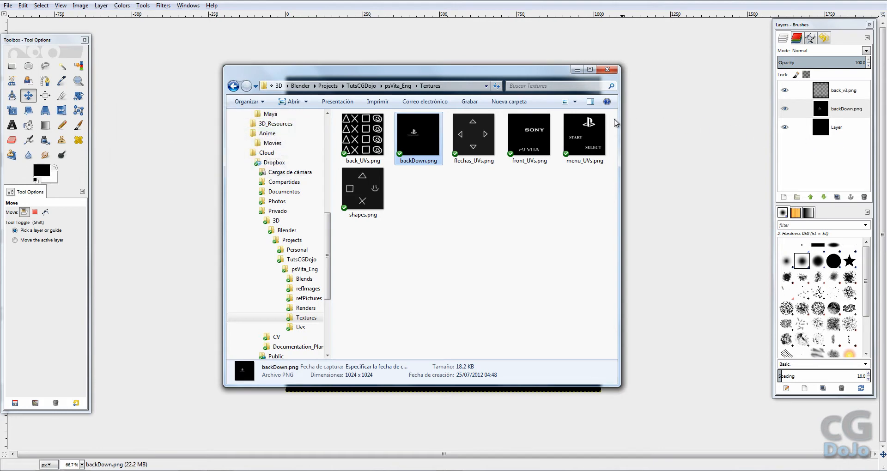
pyautogui.moveTo(589, 138); pyautogui.dragTo(829, 150)
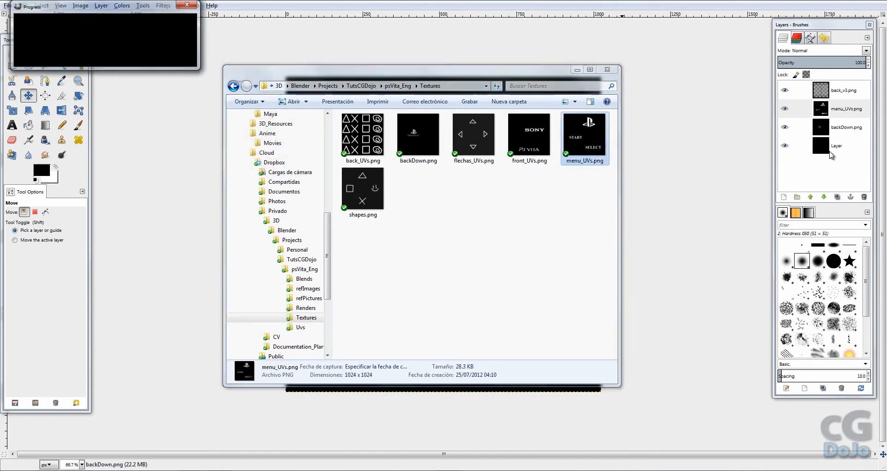
pyautogui.click(577, 70)
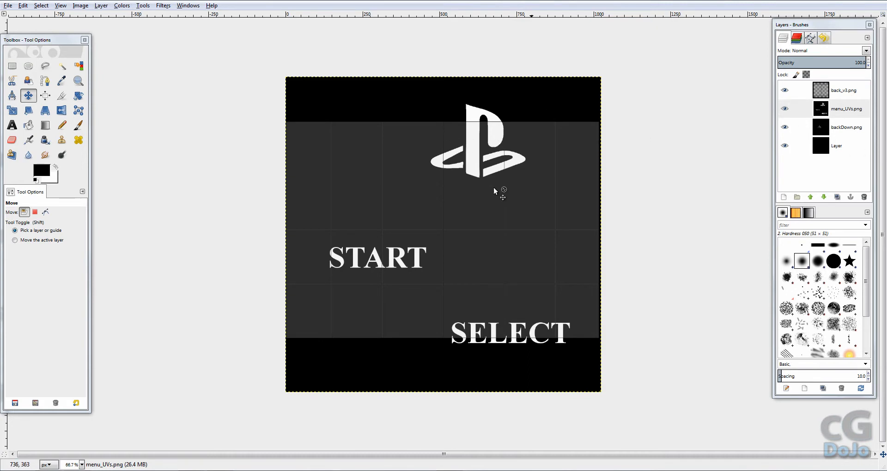
# - Hide the menu_UVs.png layer
pyautogui.click(846, 114)
pyautogui.click(848, 131)
pyautogui.click(780, 110)
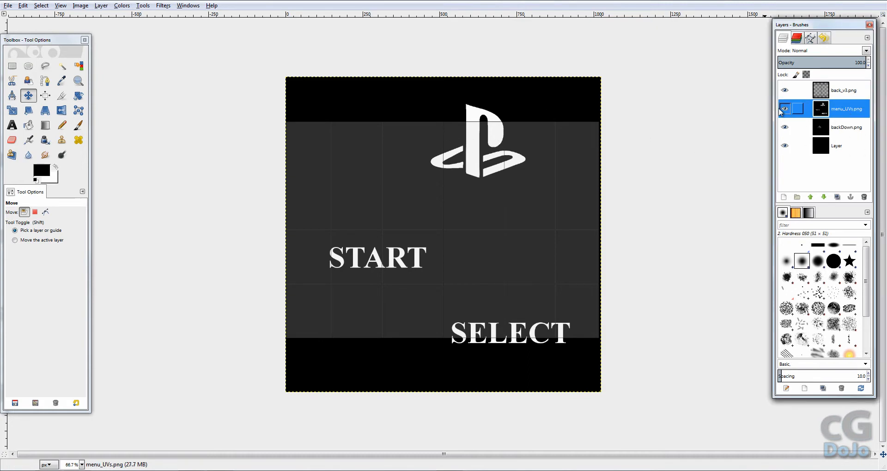
pyautogui.click(784, 110)
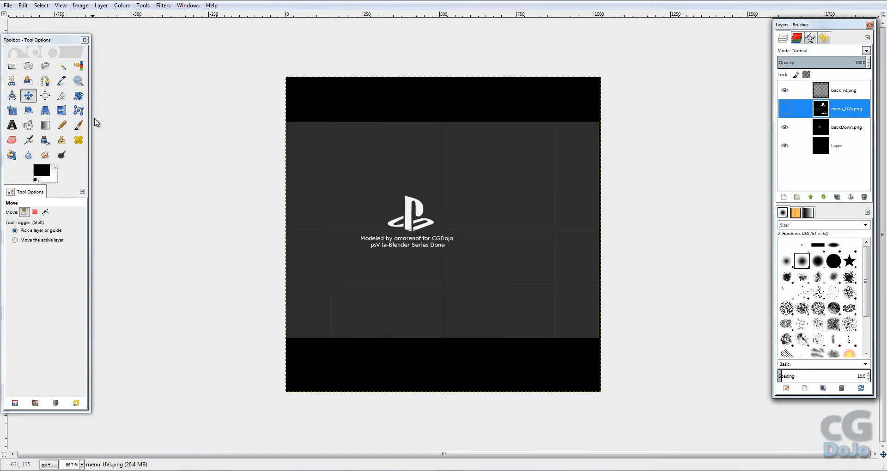
pyautogui.click(33, 109)
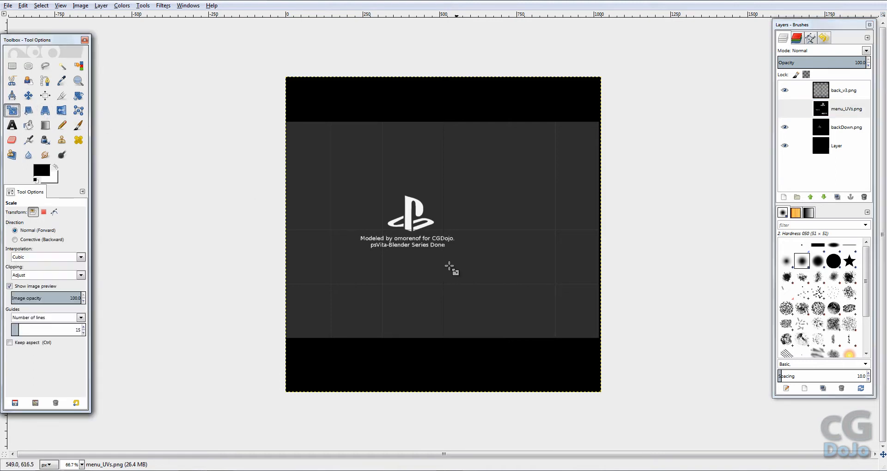
pyautogui.click(468, 273)
pyautogui.moveTo(467, 273); pyautogui.dragTo(486, 291)
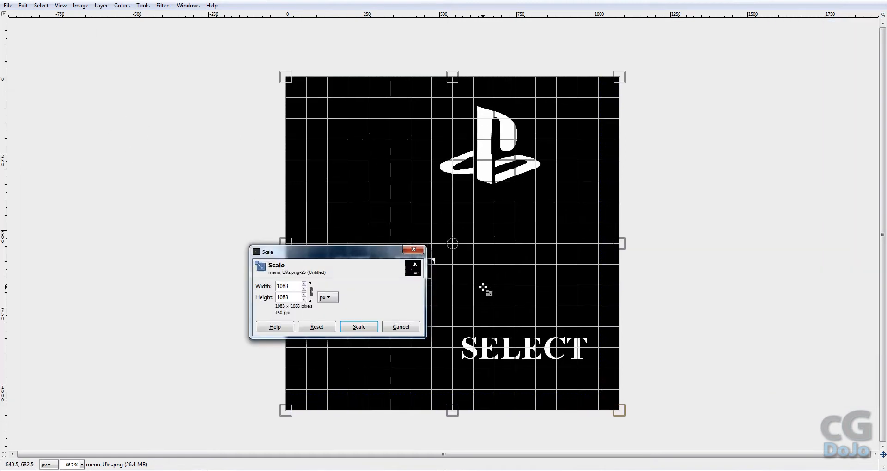
pyautogui.click(398, 327)
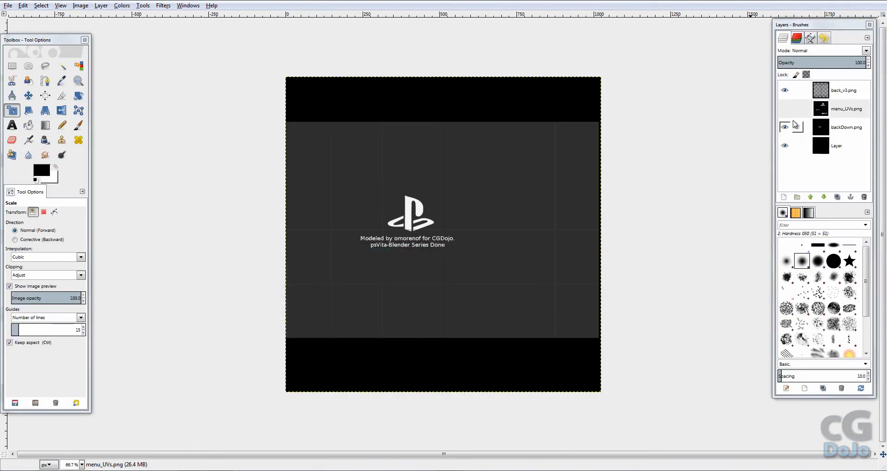
# - Scale the backDown.png layer up proportionally to about 2094 × 2094 px
pyautogui.click(842, 122)
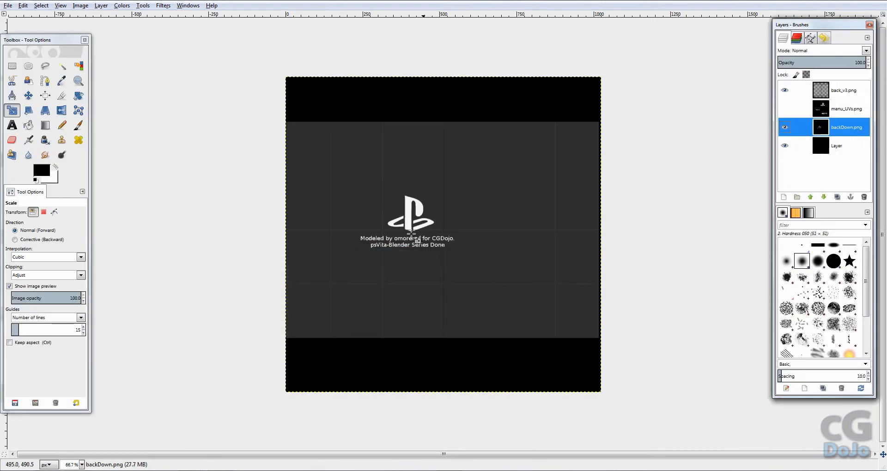
pyautogui.click(310, 157)
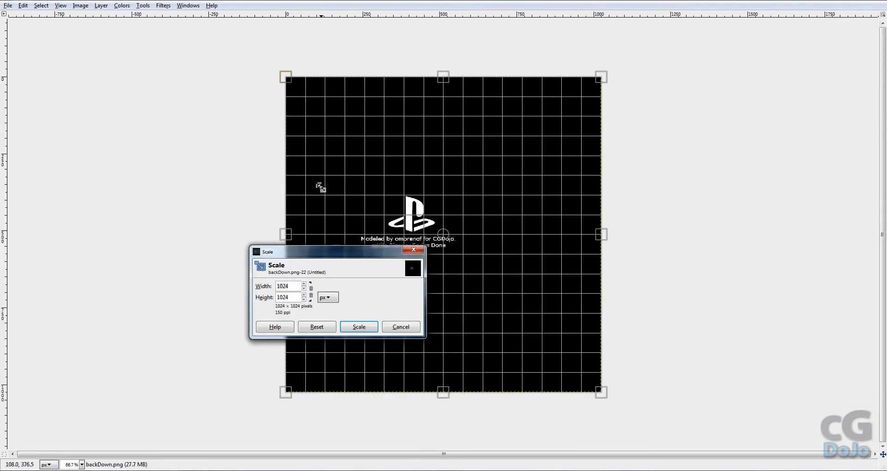
pyautogui.click(599, 391)
pyautogui.moveTo(600, 391); pyautogui.dragTo(780, 469)
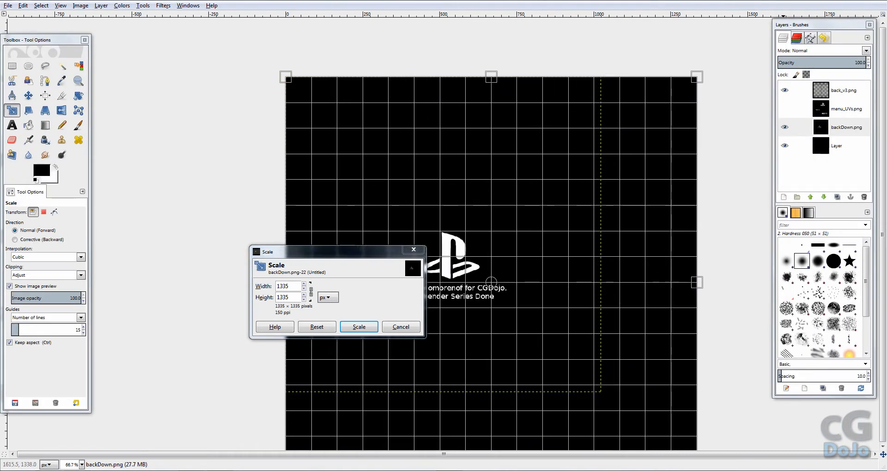
pyautogui.moveTo(286, 77); pyautogui.dragTo(143, 8)
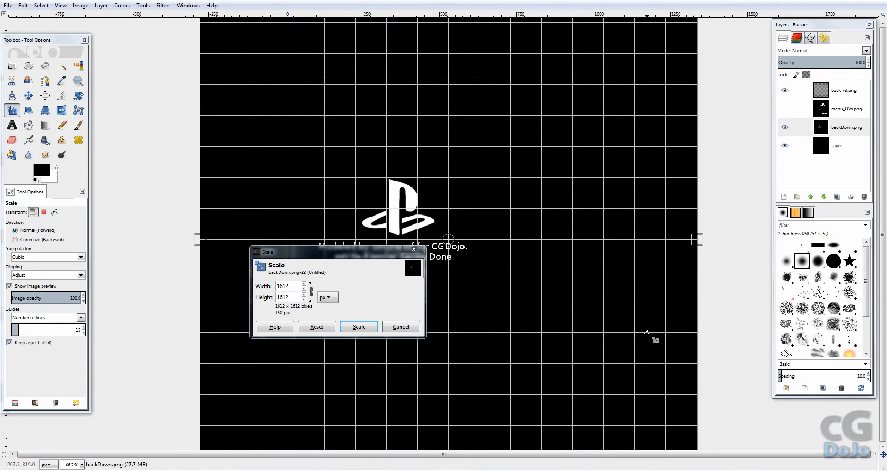
pyautogui.keyDown('ctrl'); pyautogui.moveTo(549, 325); pyautogui.dragTo(597, 335); pyautogui.keyUp('ctrl')
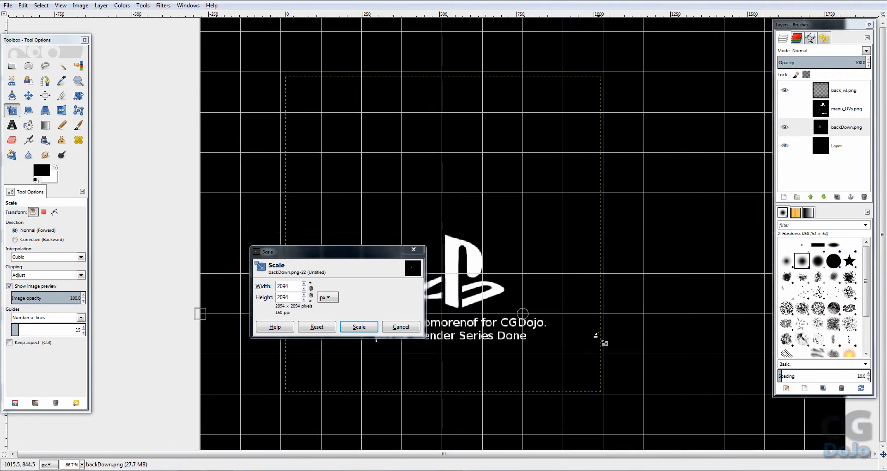
pyautogui.click(358, 326)
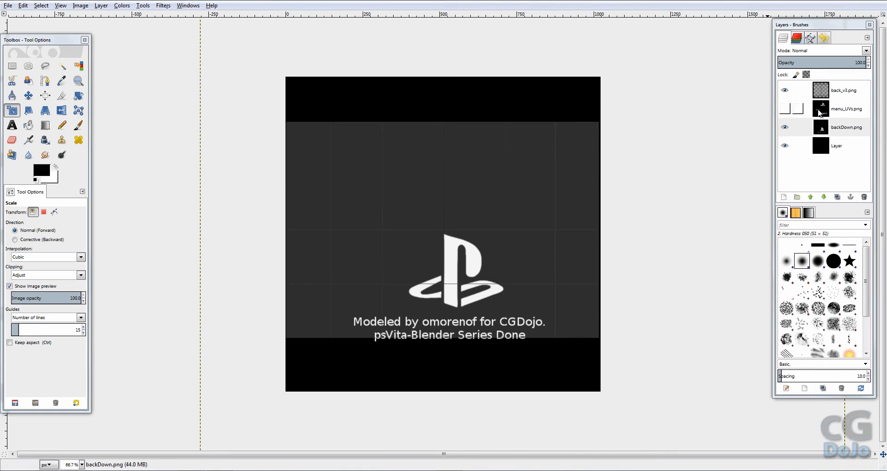
# - Delete the menu_UVs.png layer and move the backDown.png layer up so its logo and text sit centred in the grey area
pyautogui.click(839, 109)
pyautogui.click(831, 115)
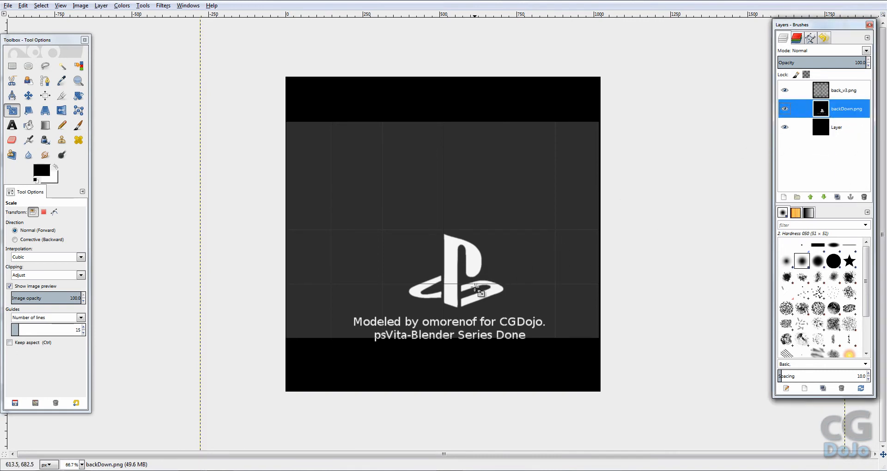
pyautogui.press('m')
pyautogui.moveTo(494, 346); pyautogui.dragTo(490, 285)
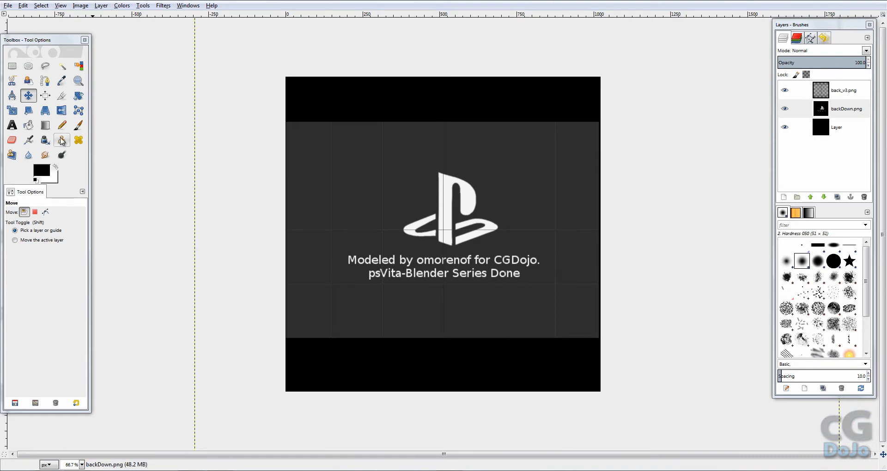
# - Enlarge the backDown.png layer proportionally to about 2700 × 2700 px and move its artwork back up within the grey area
pyautogui.hotkey('shift', 't')
pyautogui.click(570, 326)
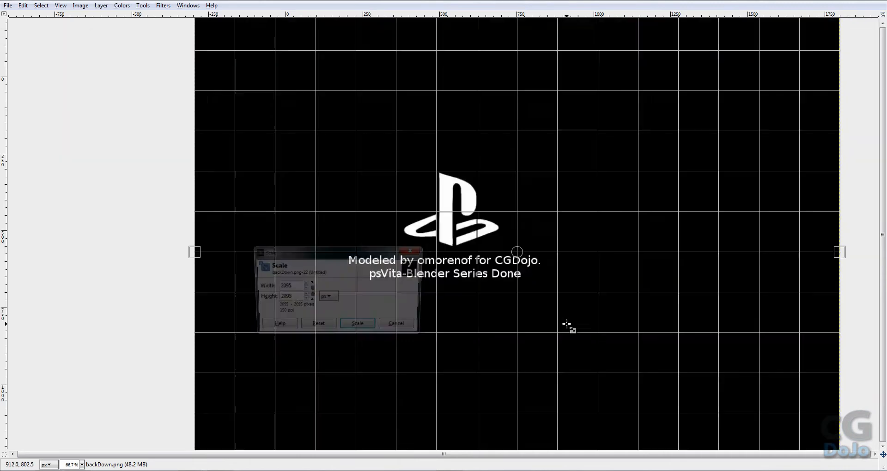
pyautogui.moveTo(578, 335); pyautogui.dragTo(722, 444)
pyautogui.press('Tab')
pyautogui.moveTo(364, 131); pyautogui.dragTo(275, 65)
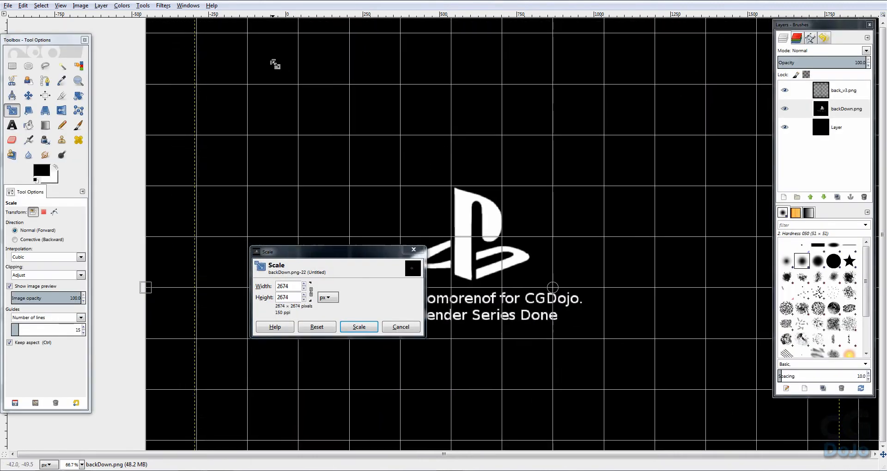
pyautogui.click(357, 328)
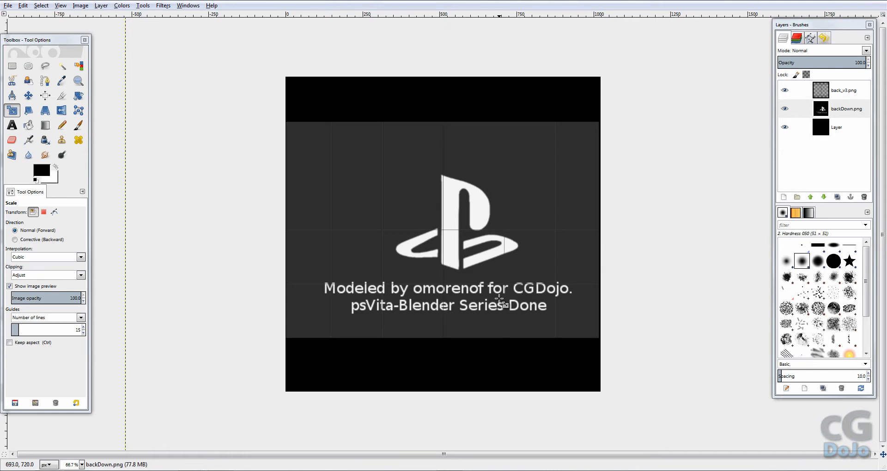
pyautogui.press('m')
pyautogui.moveTo(502, 350); pyautogui.dragTo(499, 325)
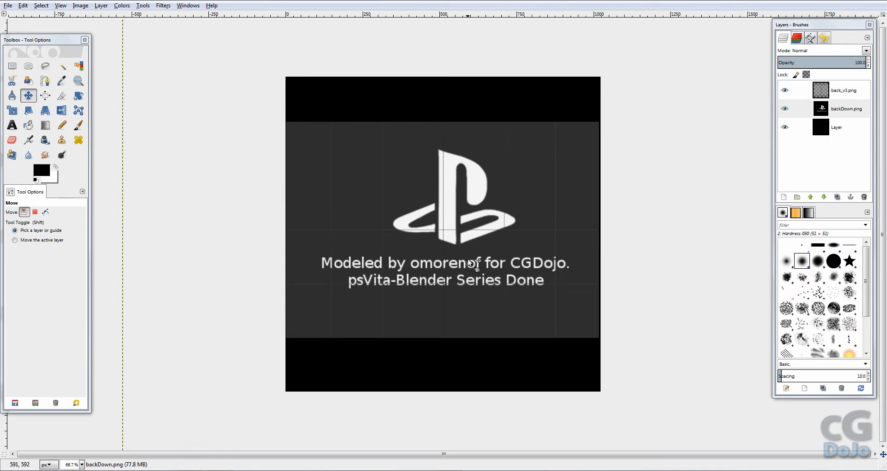
# - Scale the backDown.png layer down slightly to 2656 × 2656 px, keeping its proportions
pyautogui.press('s')
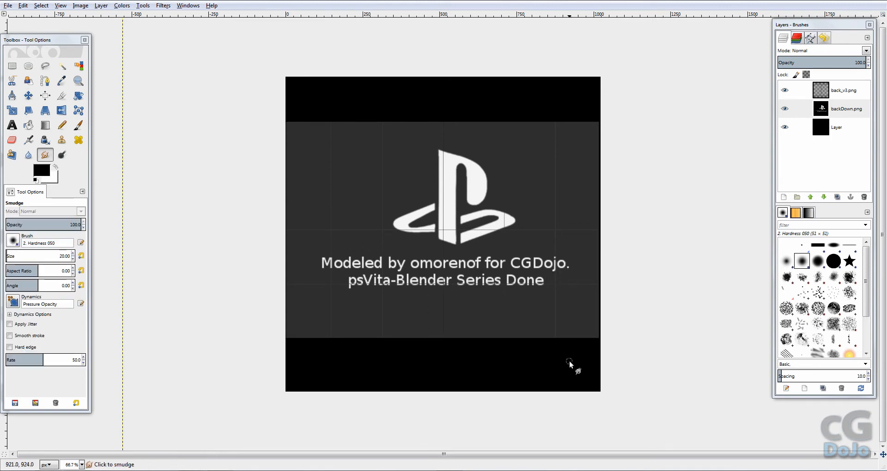
pyautogui.click(12, 110)
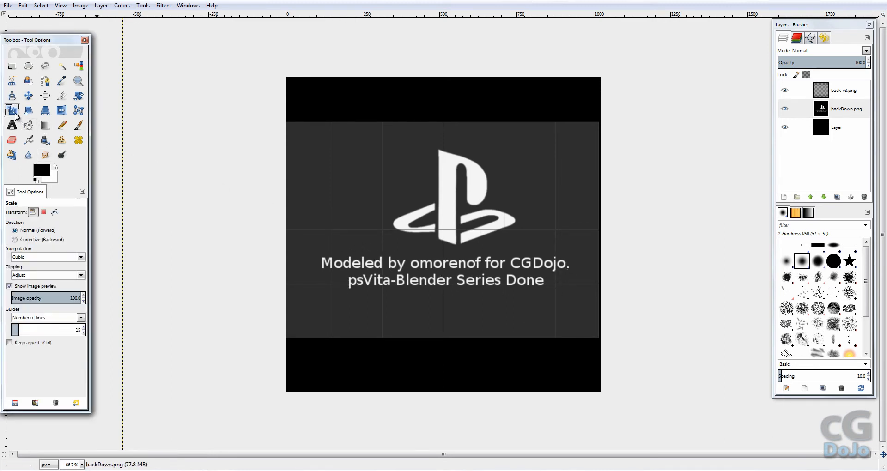
pyautogui.click(595, 357)
pyautogui.keyDown('ctrl'); pyautogui.moveTo(620, 372); pyautogui.dragTo(605, 359); pyautogui.keyUp('ctrl')
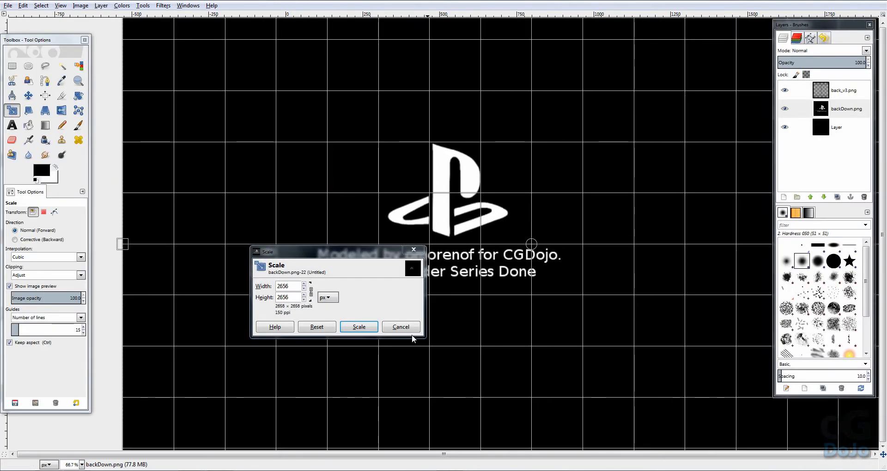
pyautogui.click(359, 326)
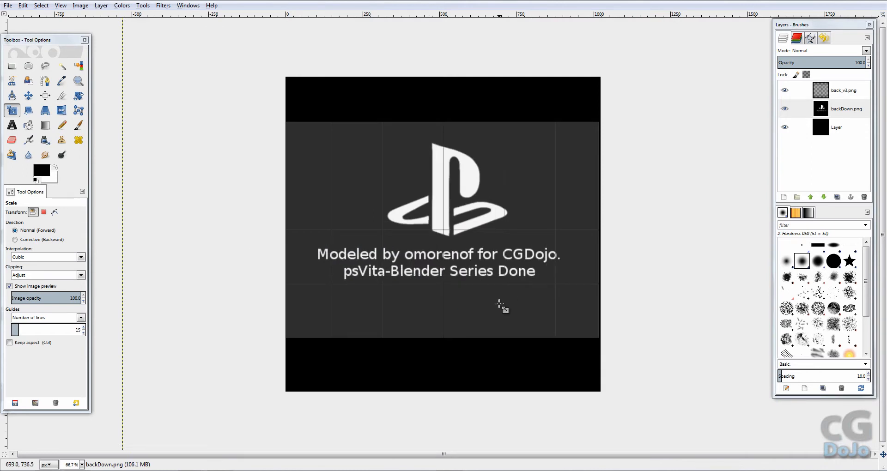
# - Shift the backDown.png layer slightly to the right and scale it down a little, keeping its proportions
pyautogui.press('m')
pyautogui.moveTo(512, 352); pyautogui.dragTo(528, 346)
pyautogui.hotkey('shift', 't')
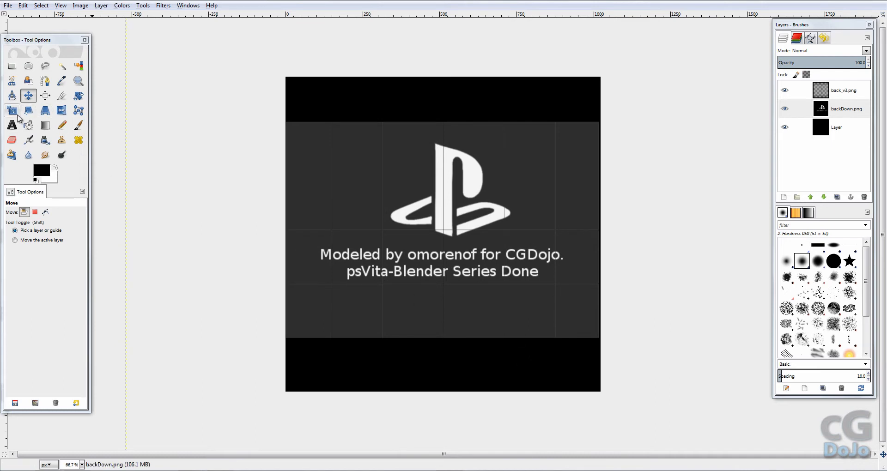
pyautogui.click(621, 382)
pyautogui.click(360, 326)
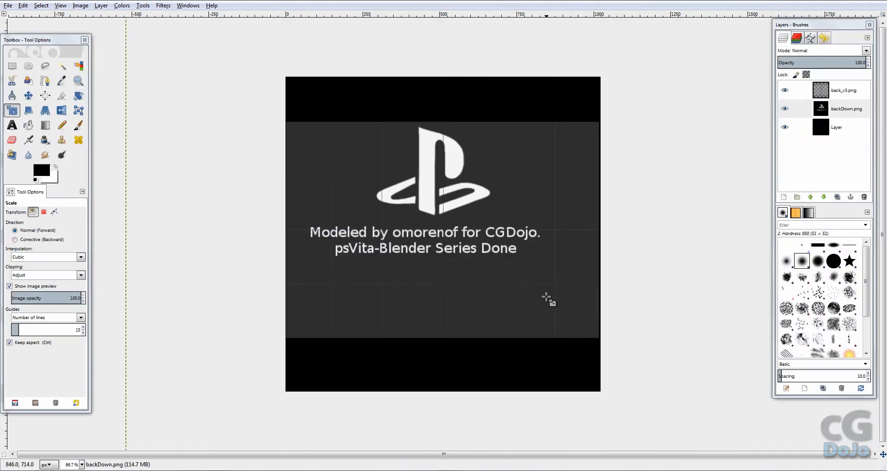
# - Move the backDown.png artwork back to the middle of the grey area and scale the layer down slightly, keeping its proportions
pyautogui.press('m')
pyautogui.moveTo(473, 307); pyautogui.dragTo(491, 327)
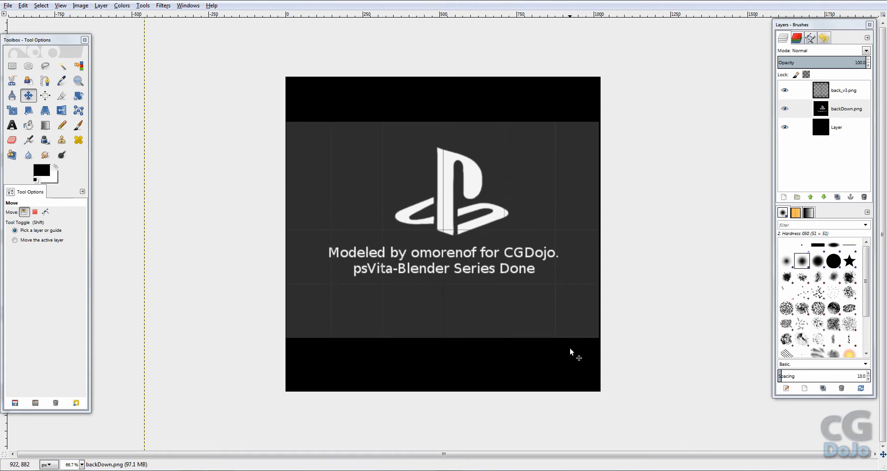
pyautogui.hotkey('shift', 't')
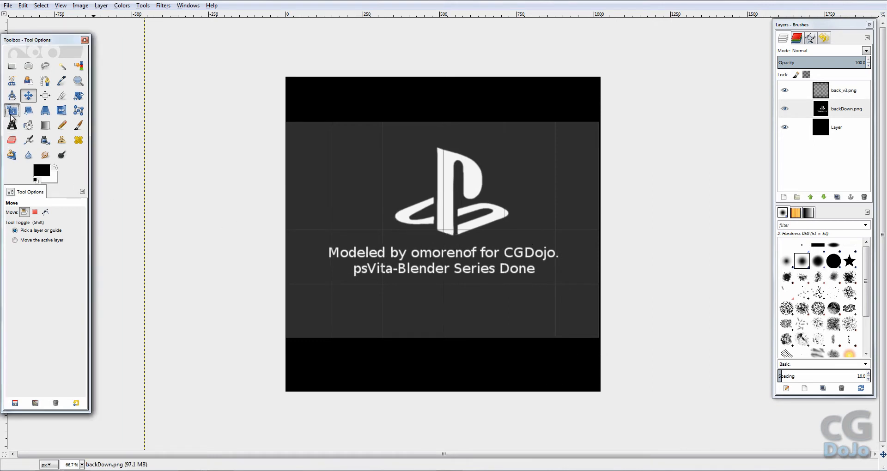
pyautogui.click(575, 340)
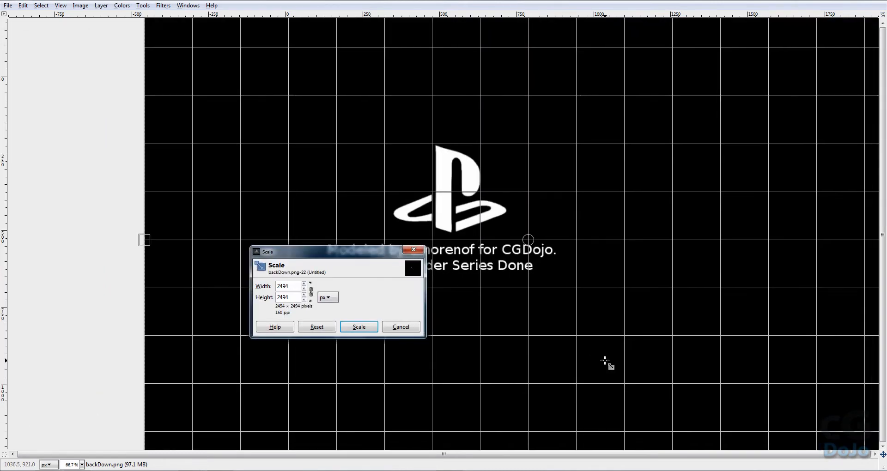
pyautogui.click(359, 327)
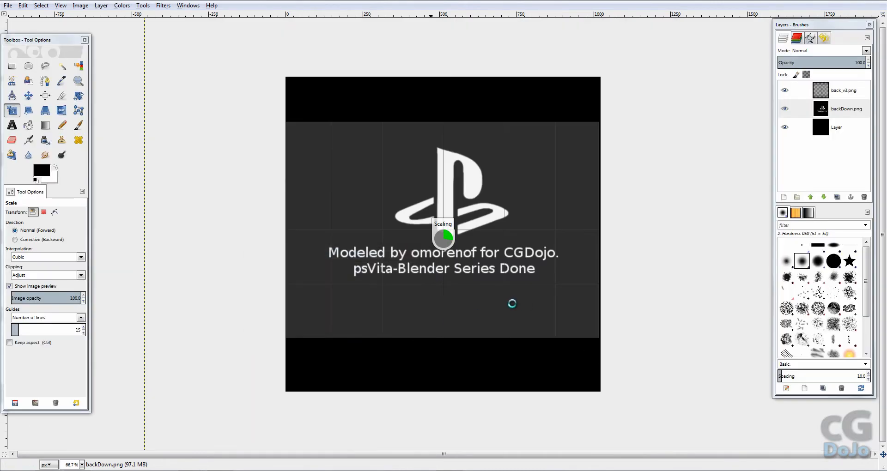
pyautogui.press('m')
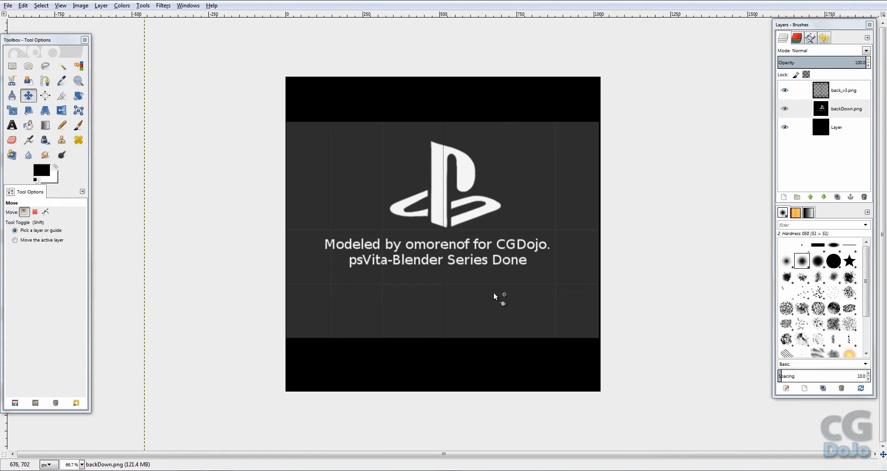
pyautogui.moveTo(489, 290); pyautogui.dragTo(498, 302)
pyautogui.hotkey('ctrl', 'z')
pyautogui.hotkey('ctrl', 'z')
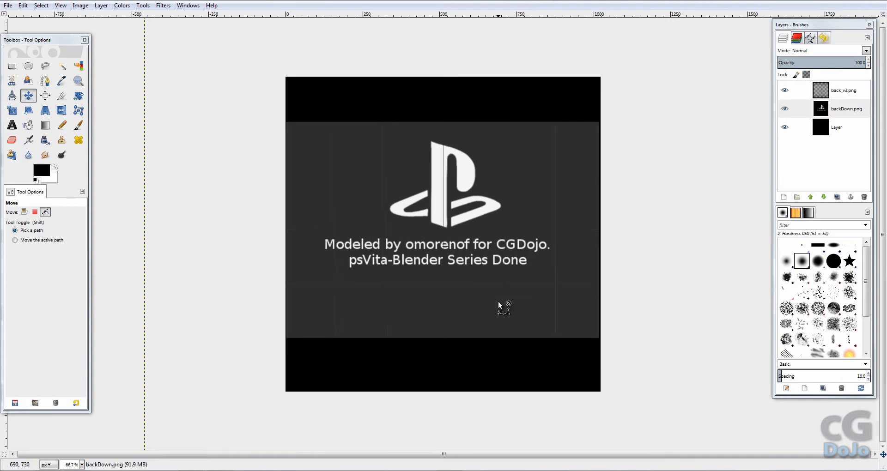
# - Move the backDown.png layer about 23 px right and 18 px down within the grey area
pyautogui.click(826, 119)
pyautogui.moveTo(523, 360); pyautogui.dragTo(530, 366)
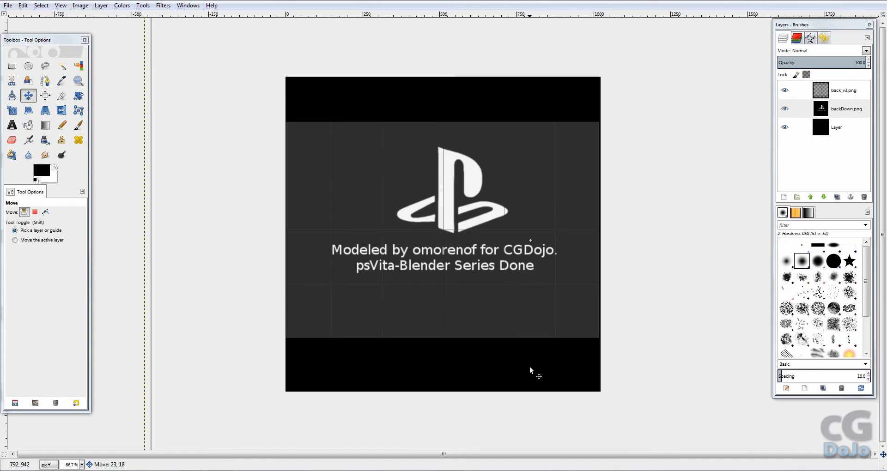
pyautogui.moveTo(530, 366); pyautogui.dragTo(529, 366)
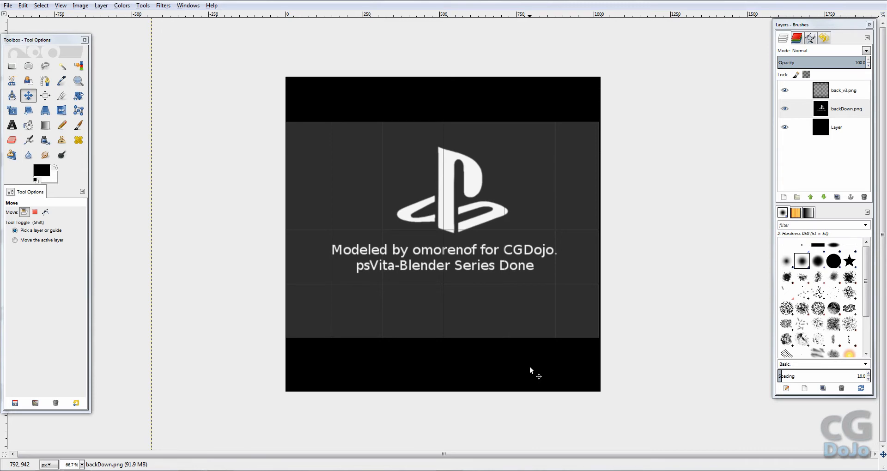
# - Scale the backDown.png layer down proportionally to about 2399 × 2399 px and recentre its logo and text over the grey area
pyautogui.hotkey('shift', 't')
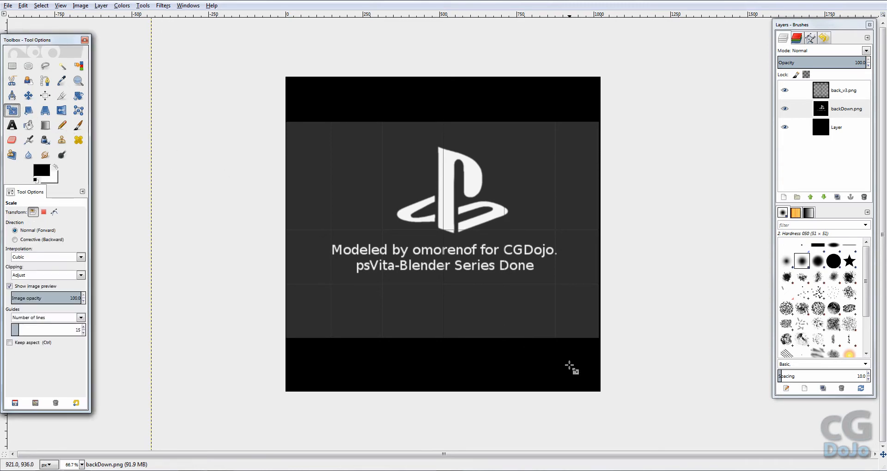
pyautogui.click(571, 368)
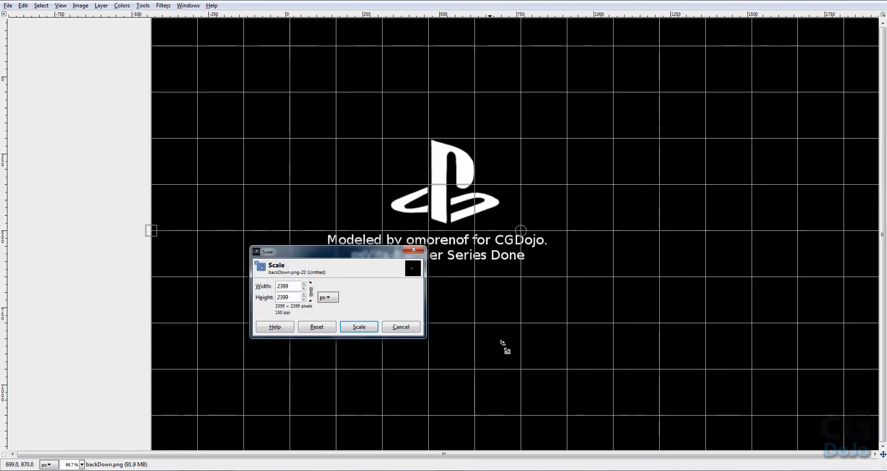
pyautogui.click(359, 326)
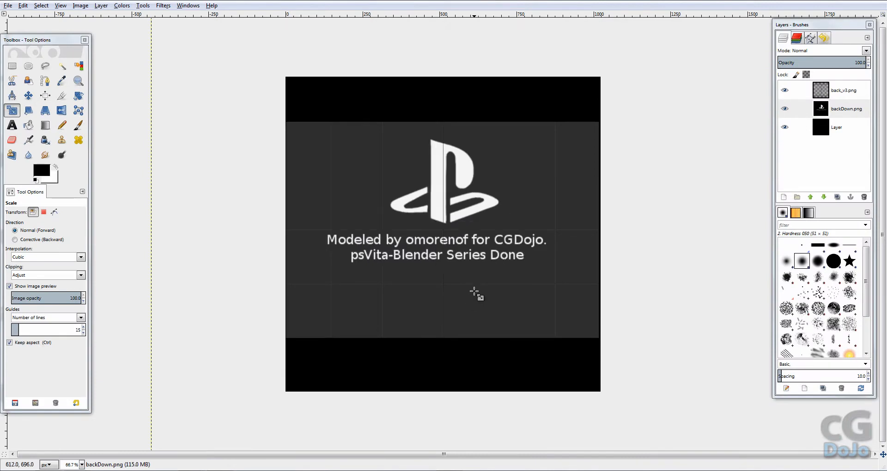
pyautogui.press('m')
pyautogui.moveTo(506, 351); pyautogui.dragTo(511, 365)
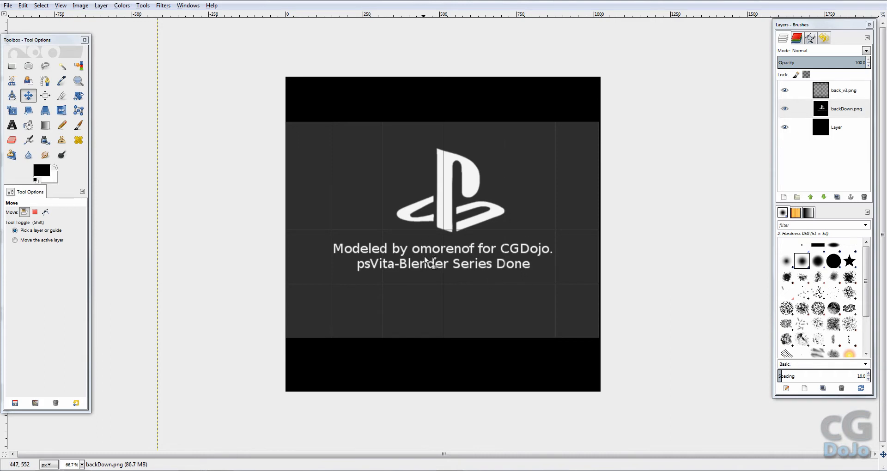
# - Hide the back_v3.png UV layout layer and start exporting the image, choosing the psVita_Eng Textures folder as destination
pyautogui.click(784, 90)
pyautogui.click(830, 97)
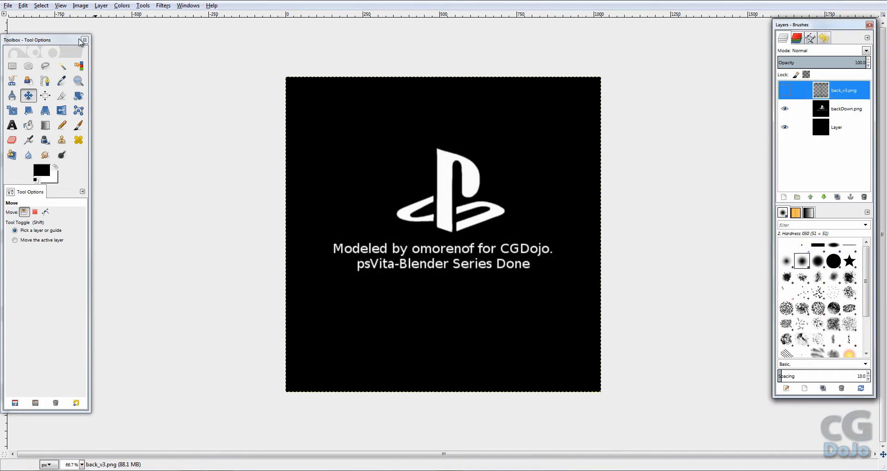
pyautogui.click(8, 8)
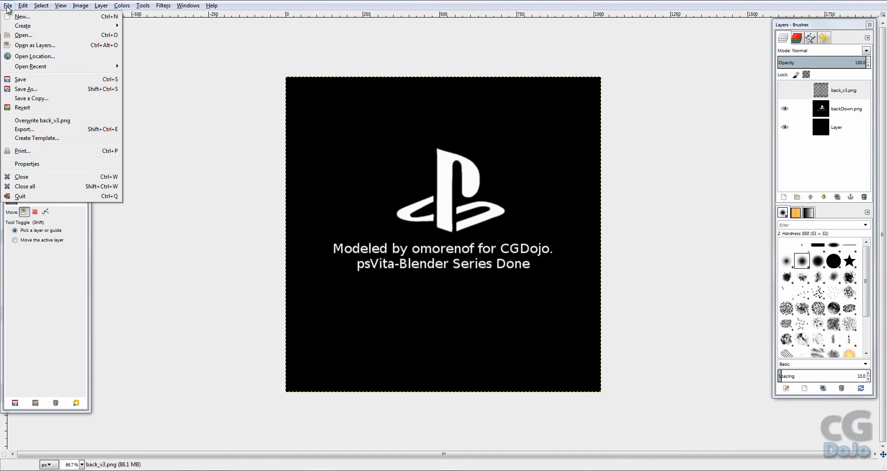
pyautogui.click(58, 132)
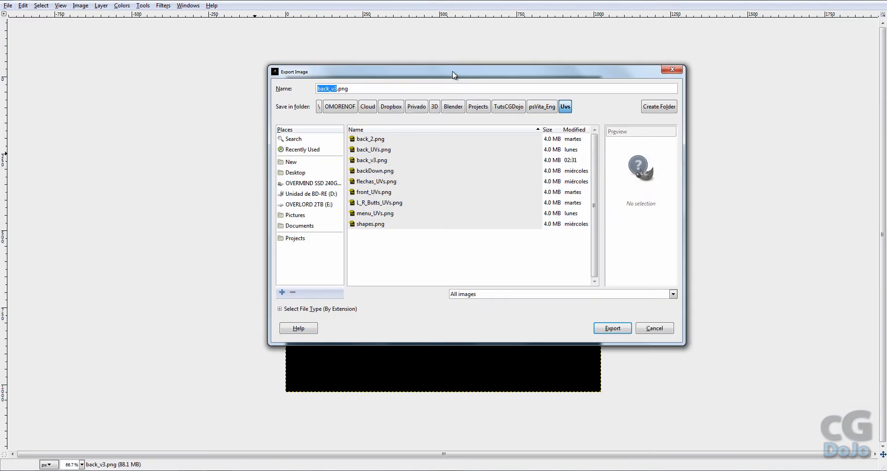
pyautogui.moveTo(452, 73); pyautogui.dragTo(516, 121)
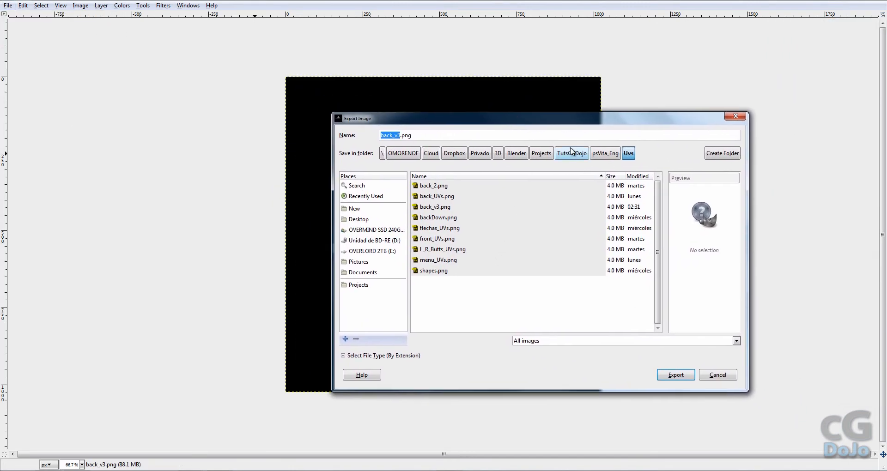
pyautogui.click(602, 153)
pyautogui.doubleClick(446, 230)
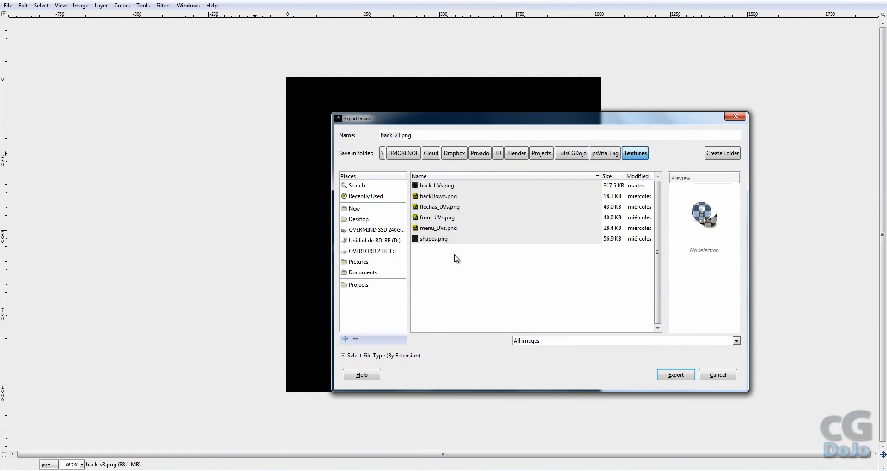
# - Export the image as backDown.png, replacing the existing texture file and keeping the offered PNG options
pyautogui.click(457, 198)
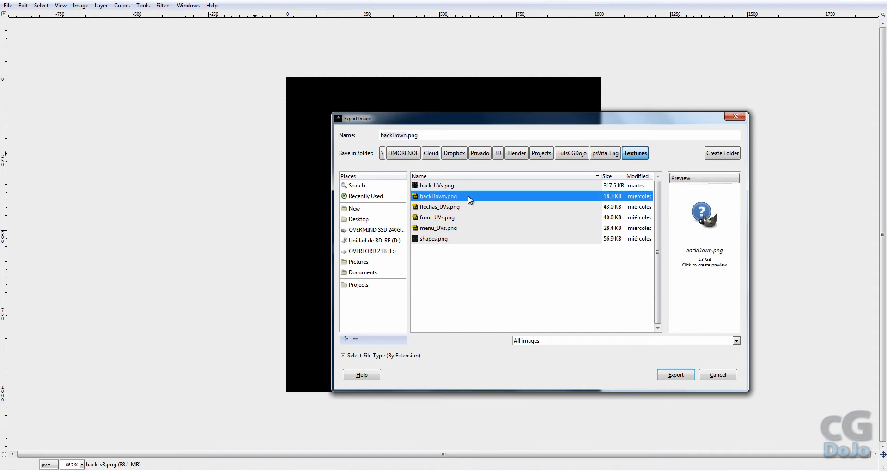
pyautogui.moveTo(568, 124); pyautogui.dragTo(481, 125)
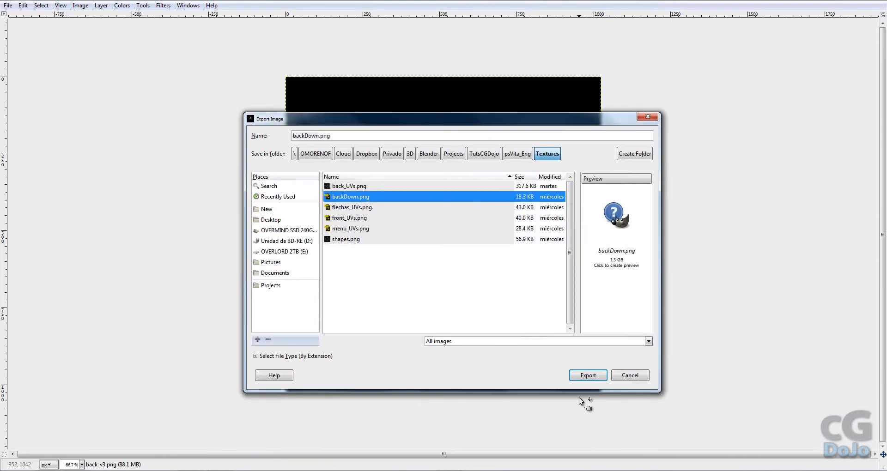
pyautogui.click(588, 375)
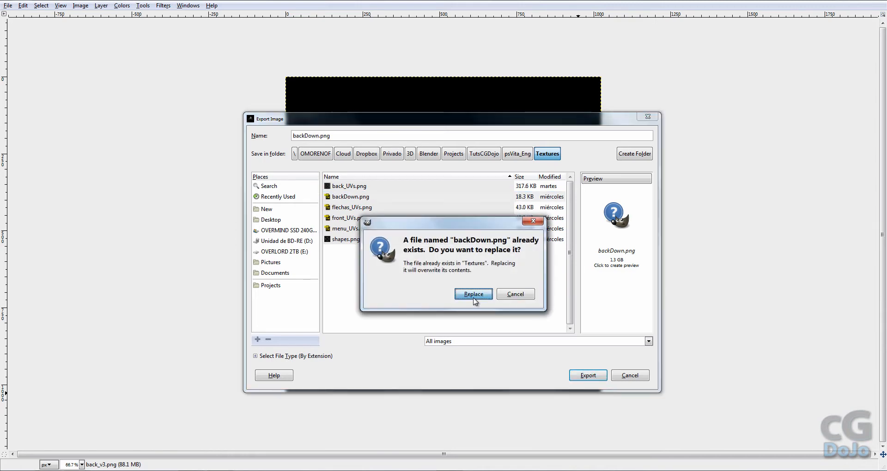
pyautogui.click(471, 293)
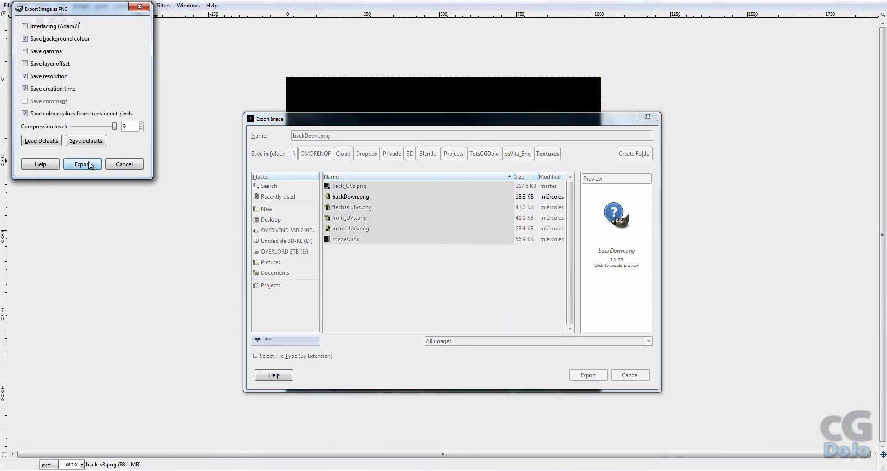
pyautogui.click(83, 157)
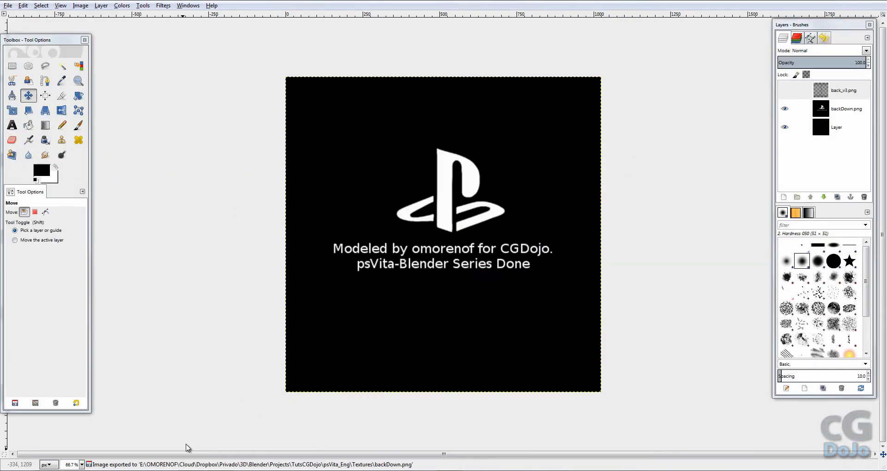
# - Look at the open front_UVs image with the SONY and PS VITA logos and switch to Blender
pyautogui.moveTo(202, 470)
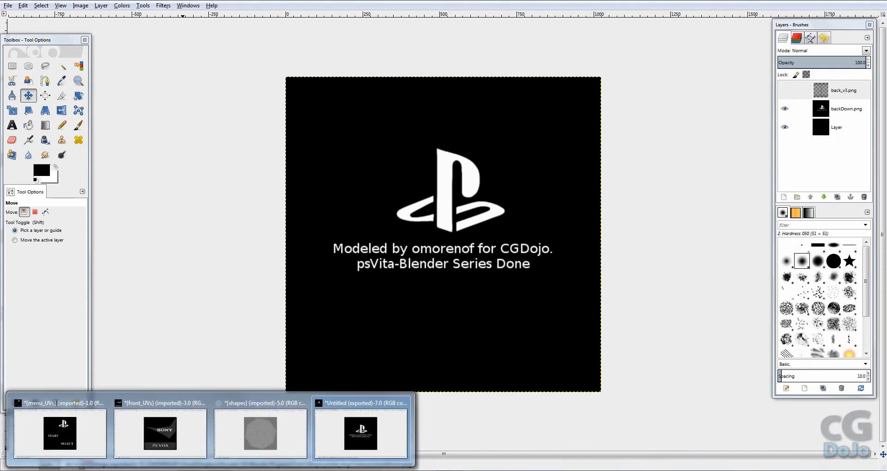
pyautogui.click(165, 435)
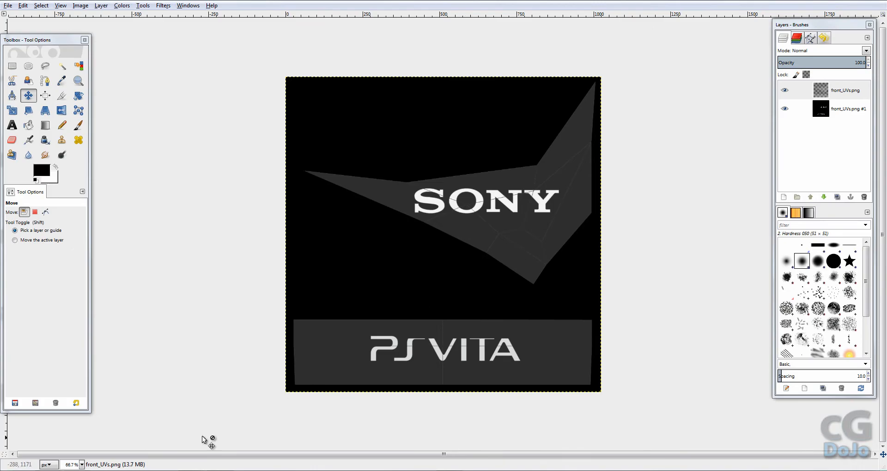
pyautogui.click(166, 470)
# - Select the console's front part, frontPart_geo, and open its mesh in Edit Mode
pyautogui.moveTo(457, 307); pyautogui.dragTo(527, 327, button='middle')
pyautogui.press('Tab')
pyautogui.press('Tab')
pyautogui.rightClick(458, 289)
pyautogui.press('Tab')
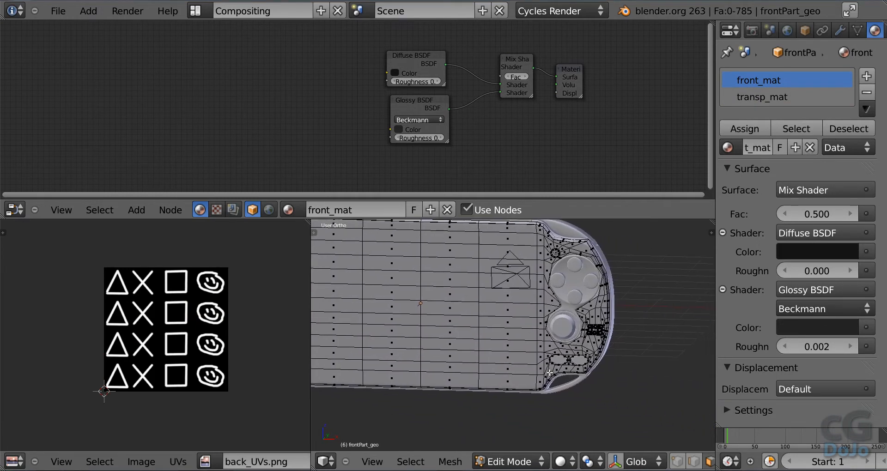
# - Select the four faces at the lower middle of the front part to check their UVs, and return to Object Mode
pyautogui.keyDown('shift'); pyautogui.moveTo(380, 388); pyautogui.dragTo(552, 391, button='middle'); pyautogui.keyUp('shift')
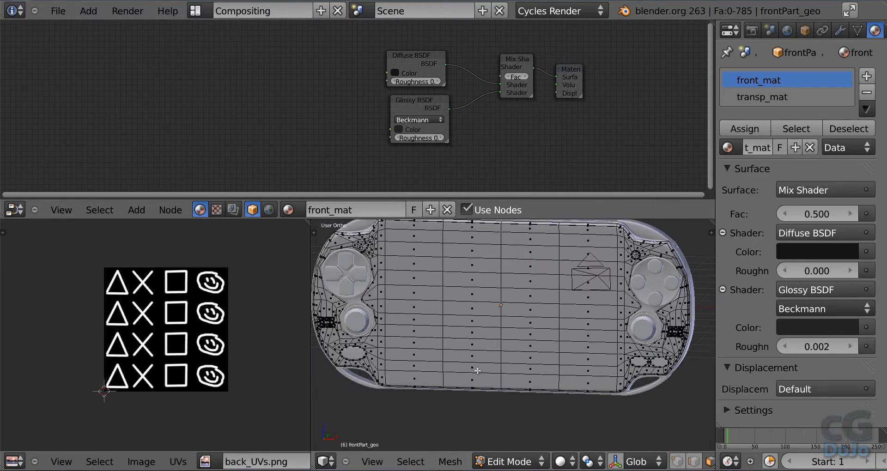
pyautogui.rightClick(477, 370)
pyautogui.keyDown('shift'); pyautogui.rightClick(473, 382); pyautogui.keyUp('shift')
pyautogui.keyDown('shift'); pyautogui.rightClick(529, 369); pyautogui.keyUp('shift')
pyautogui.keyDown('shift'); pyautogui.rightClick(530, 381); pyautogui.keyUp('shift')
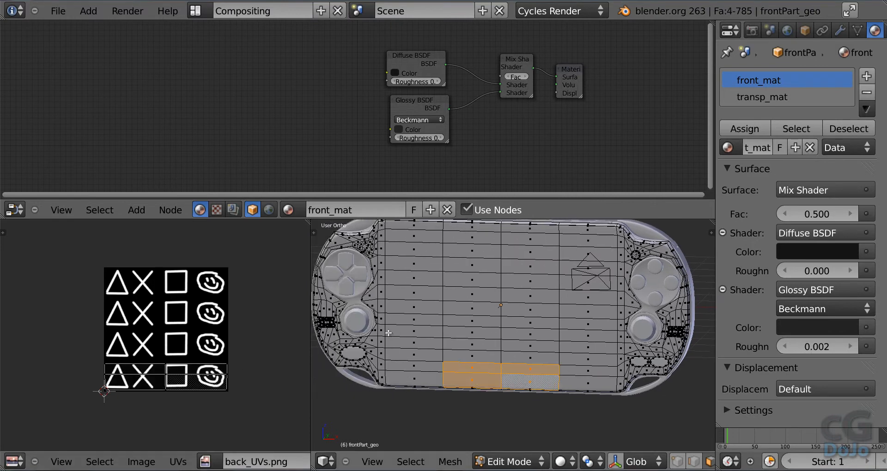
pyautogui.press('Tab')
# - Switch to the front_UVs image in GIMP, hide its front_UVs.png layout layer and make the front_UVs.png #1 layer active
pyautogui.moveTo(308, 431)
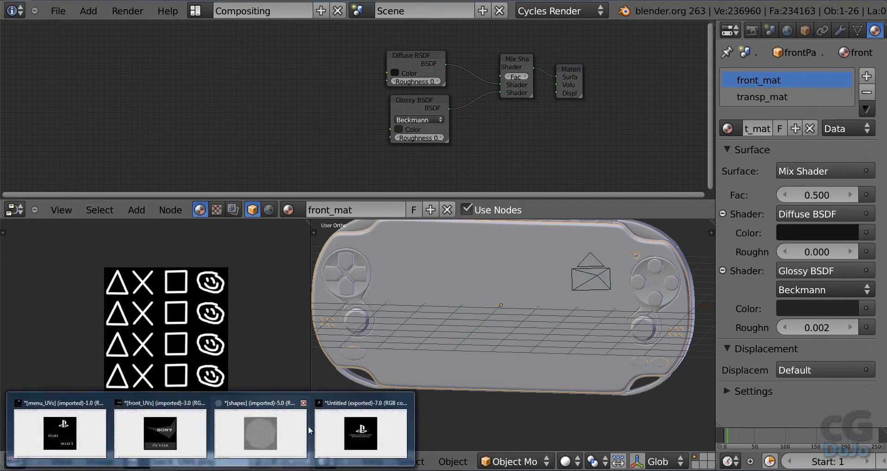
pyautogui.click(149, 432)
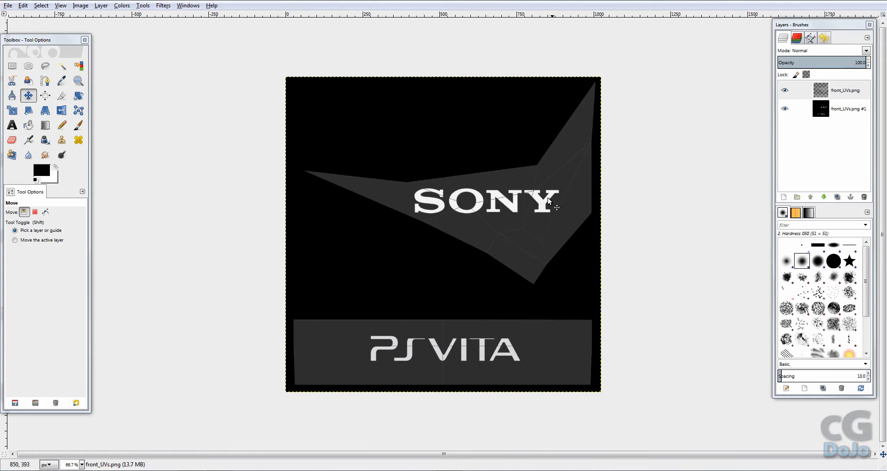
pyautogui.click(787, 91)
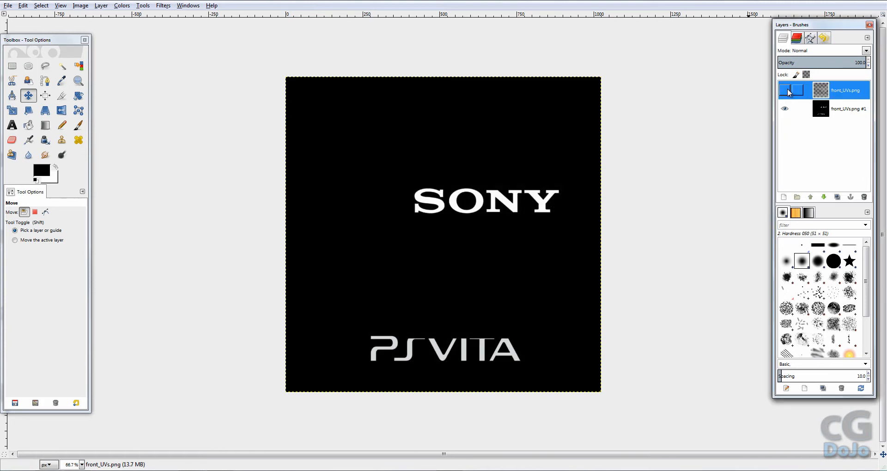
pyautogui.click(841, 110)
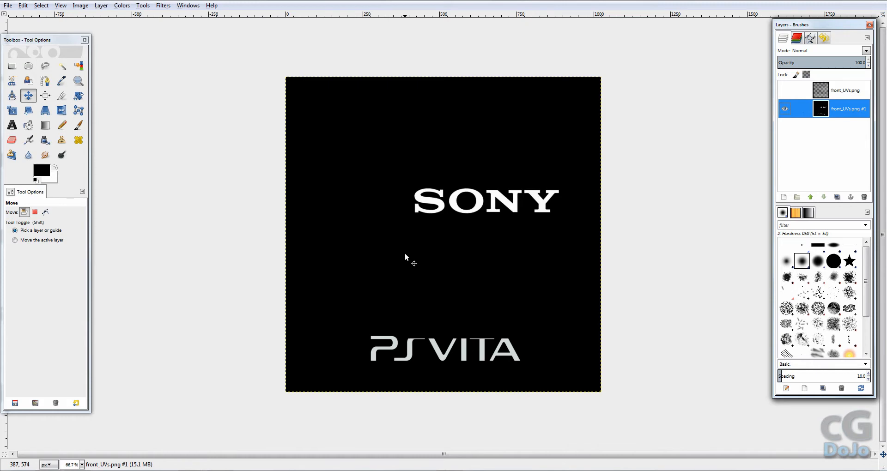
pyautogui.hotkey('ctrl', 'shift', 'e')
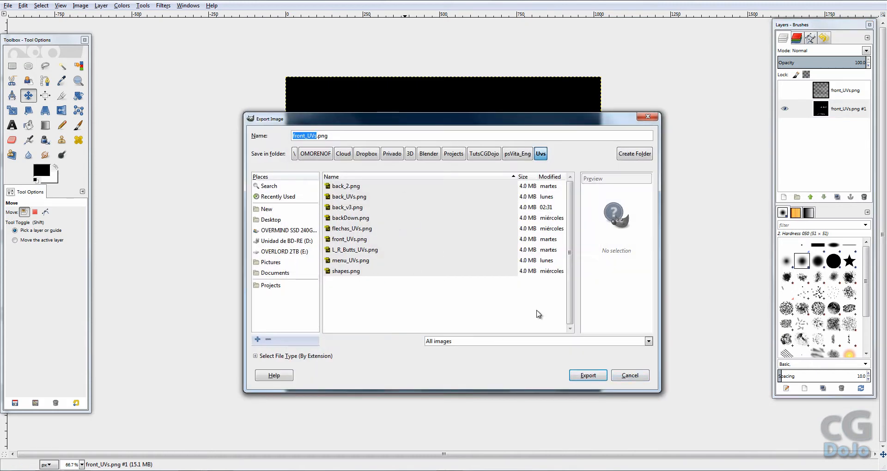
pyautogui.click(624, 376)
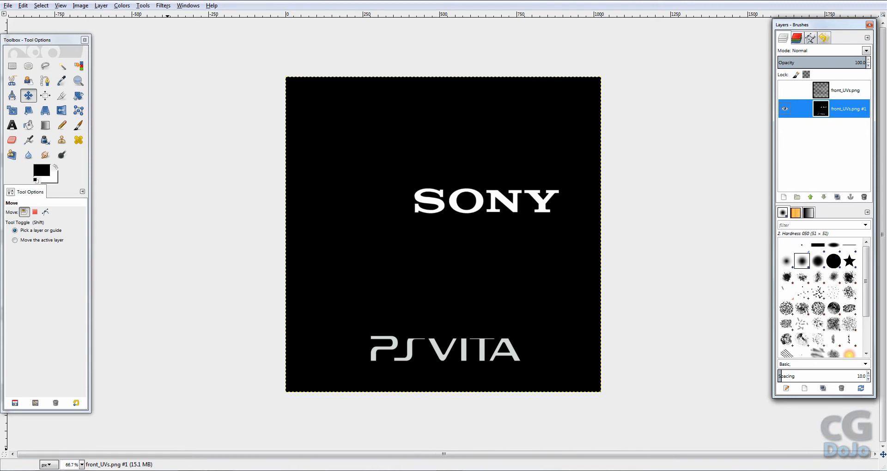
# - Open the menu_UVs image and raise its menu_UVs.png layout layer above the menu_UVs.png #1 layer
pyautogui.moveTo(168, 470)
pyautogui.click(88, 433)
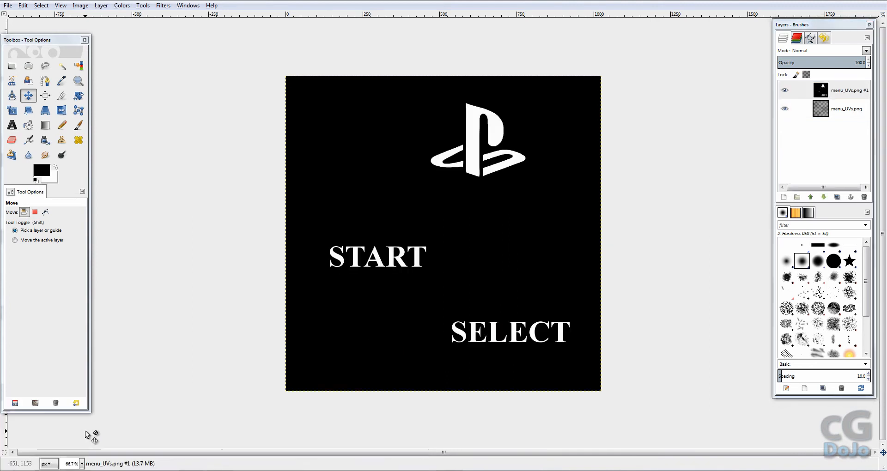
pyautogui.click(831, 109)
pyautogui.click(811, 197)
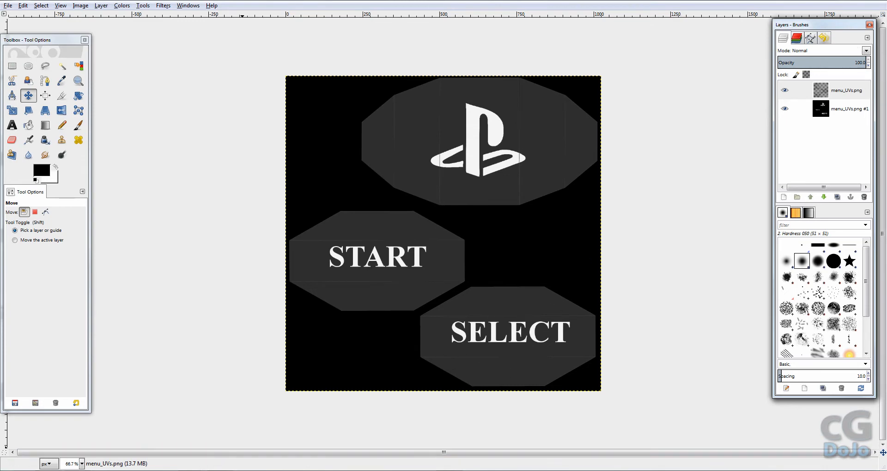
# - Switch to the shapes image and show its shapes.png #1 layer with the button symbols
pyautogui.moveTo(211, 470)
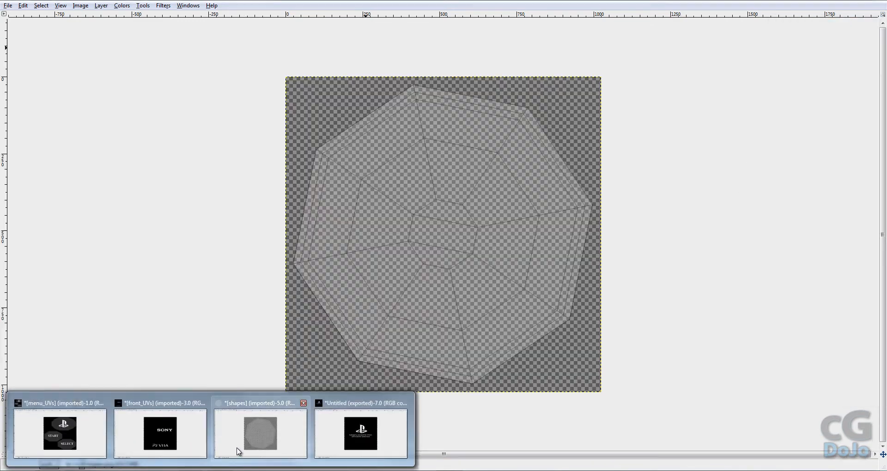
pyautogui.click(237, 450)
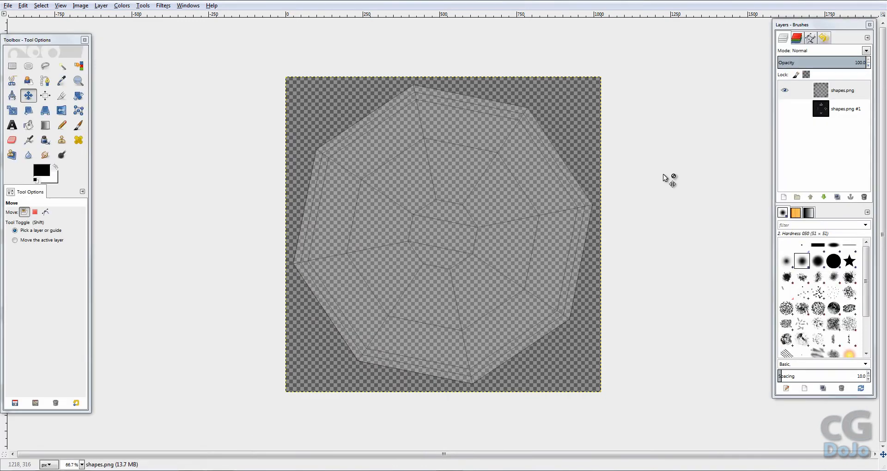
pyautogui.click(844, 105)
pyautogui.click(785, 108)
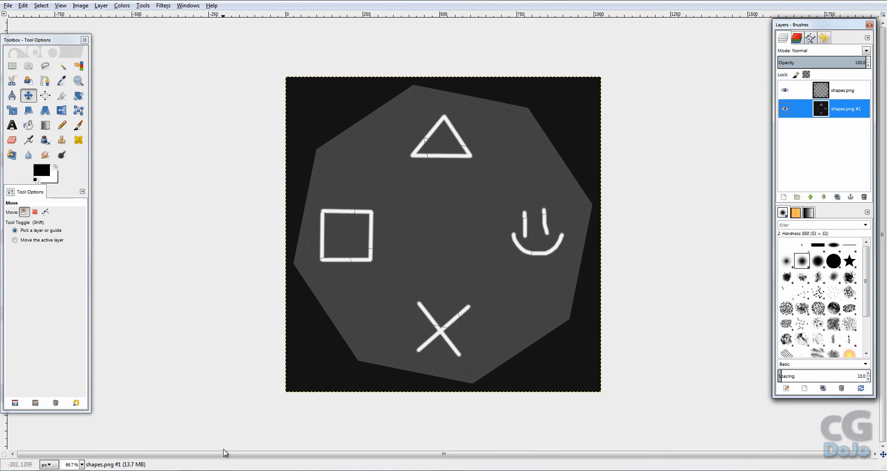
# - Switch to Blender, select the plate around the four round buttons, frontPart_geo.007, and frame it in front view
pyautogui.hotkey('alt', 'Tab')
pyautogui.keyDown('shift'); pyautogui.moveTo(450, 313); pyautogui.dragTo(363, 300, button='middle'); pyautogui.keyUp('shift')
pyautogui.keyDown('shift'); pyautogui.moveTo(521, 308); pyautogui.dragTo(457, 319, button='middle'); pyautogui.keyUp('shift')
pyautogui.scroll(4, 456, 319)
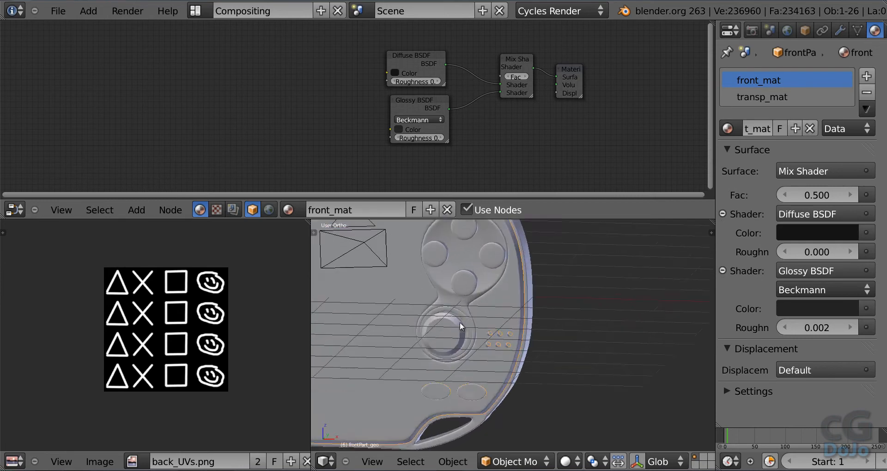
pyautogui.rightClick(458, 246)
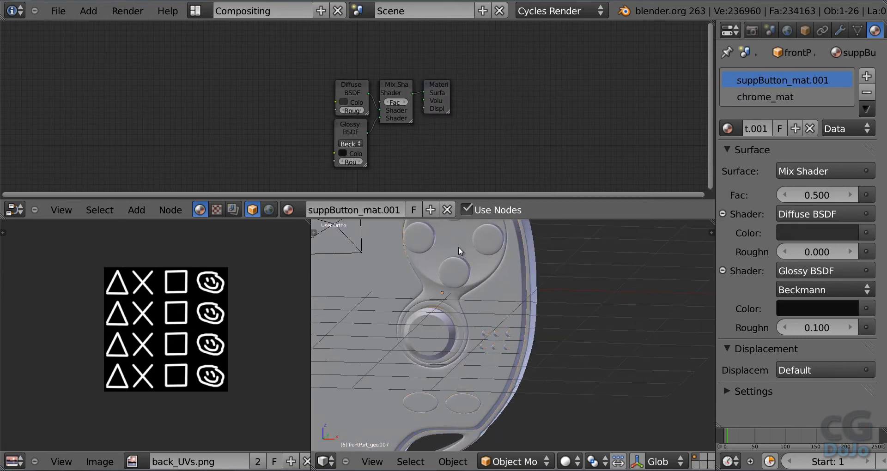
pyautogui.press('KP_Decimal')
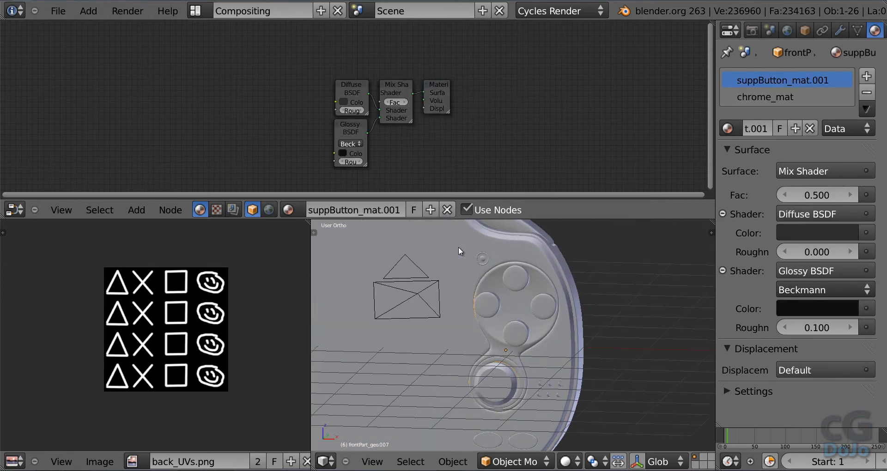
pyautogui.press('KP_1')
pyautogui.scroll(2, 458, 246)
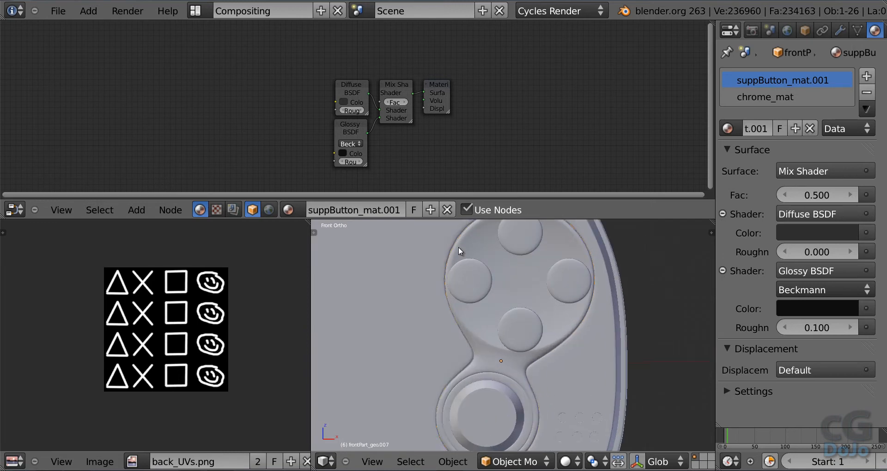
# - Show the button plate in wireframe with all its faces selected in Edit Mode
pyautogui.press('Tab')
pyautogui.scroll(3, 547, 361)
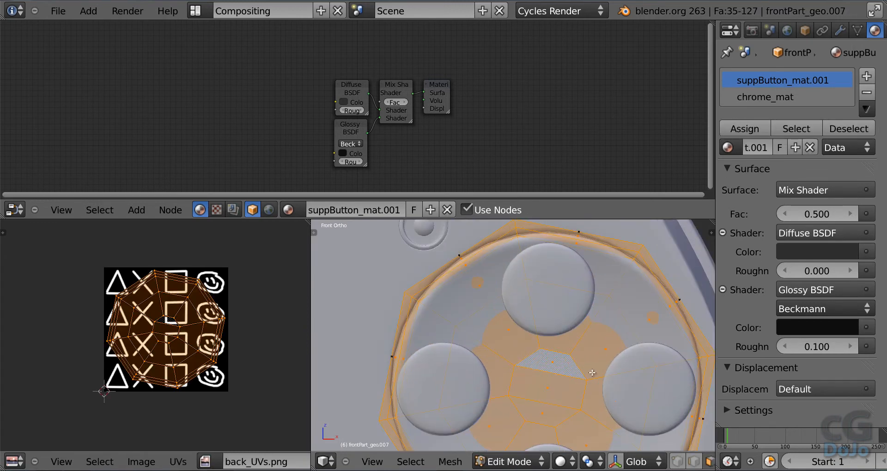
pyautogui.keyDown('shift'); pyautogui.moveTo(592, 372); pyautogui.dragTo(546, 305, button='middle'); pyautogui.keyUp('shift')
pyautogui.press('a')
pyautogui.scroll(-2, 546, 306)
pyautogui.press('a')
pyautogui.press('Tab')
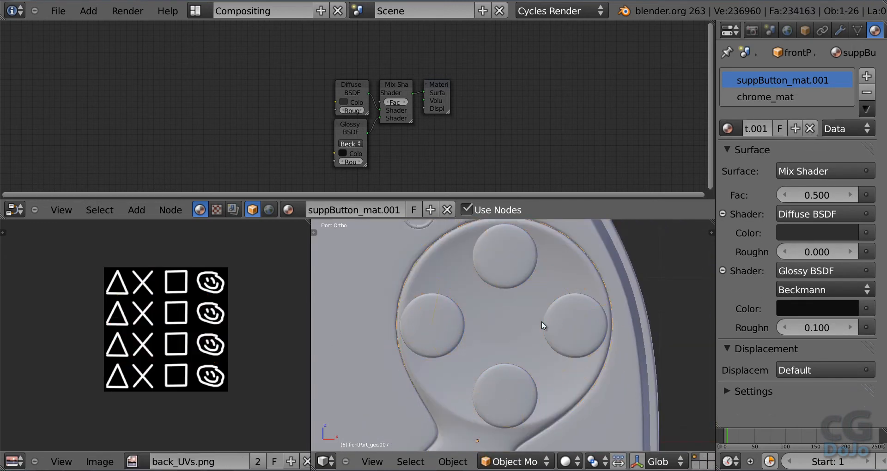
pyautogui.press('z')
pyautogui.press('Tab')
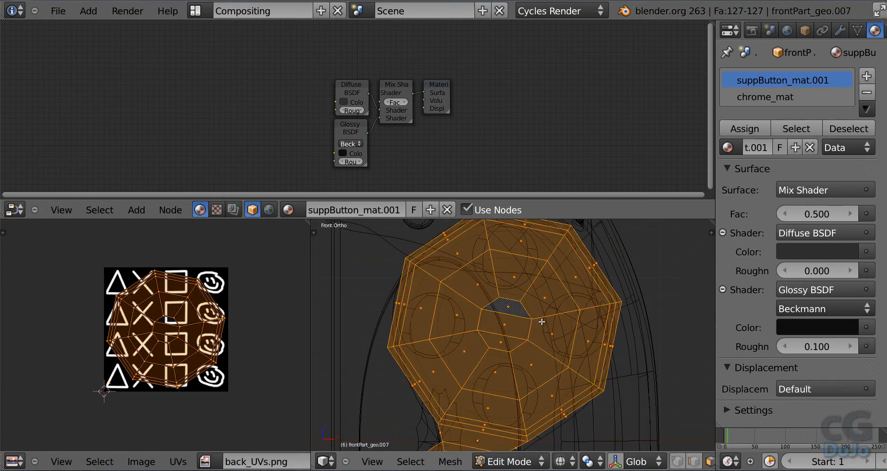
pyautogui.scroll(-1, 525, 338)
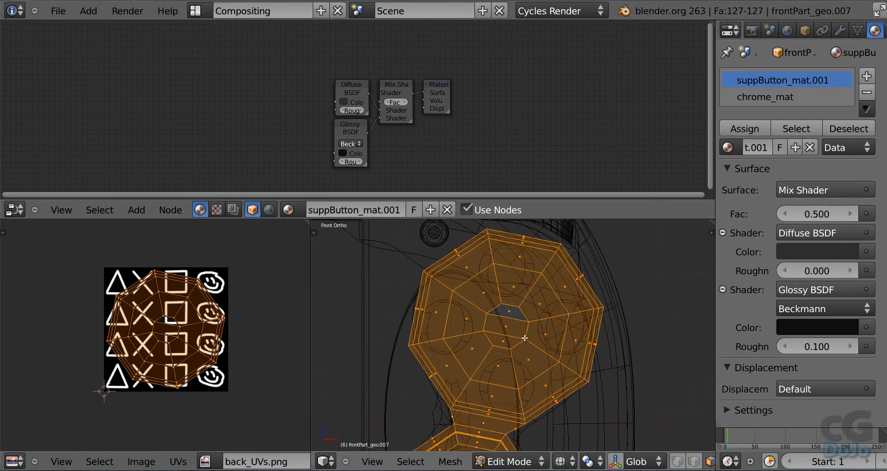
pyautogui.scroll(1, 525, 338)
pyautogui.scroll(-1, 525, 337)
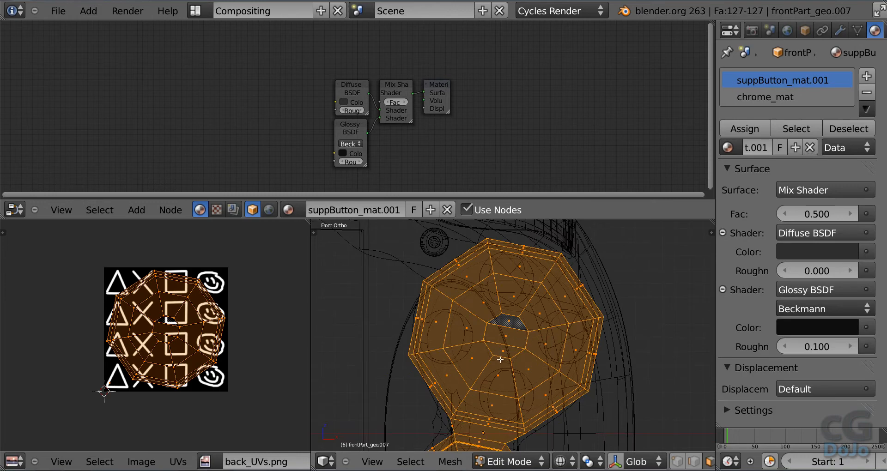
# - Capture the selected plate wireframe with the Windows snipping tool (Recortes) and save it to the desktop as Captura.PNG
pyautogui.press('super')
pyautogui.click(52, 235)
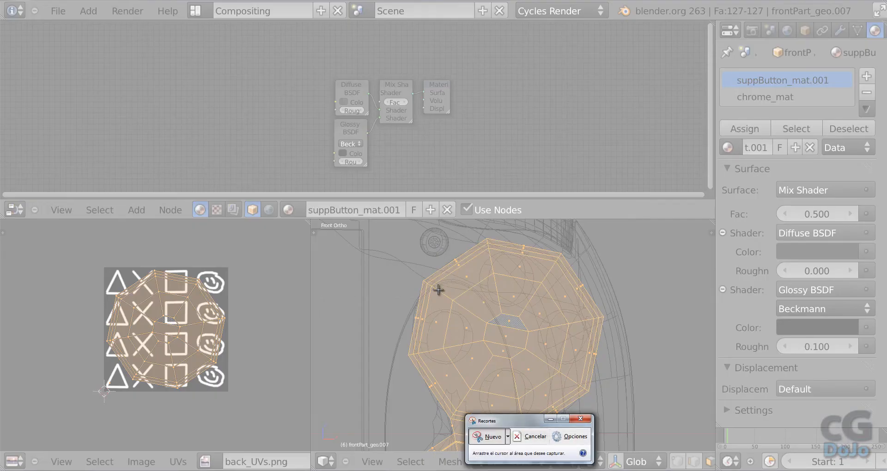
pyautogui.moveTo(389, 227); pyautogui.dragTo(626, 435)
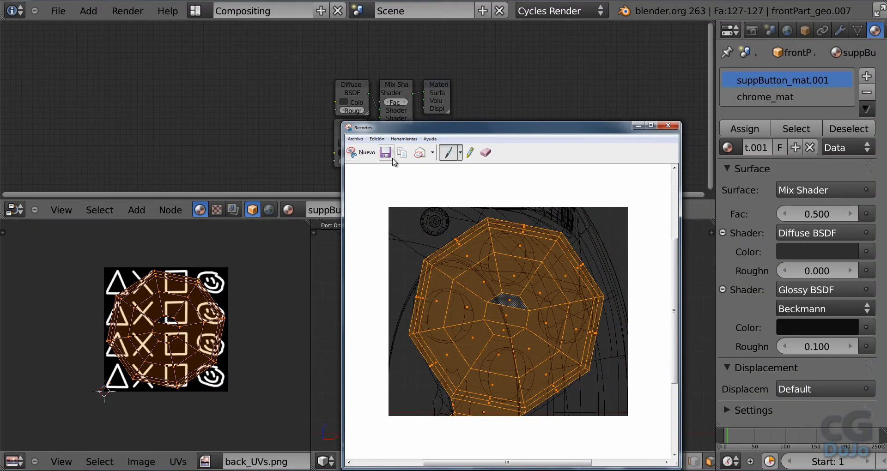
pyautogui.click(392, 159)
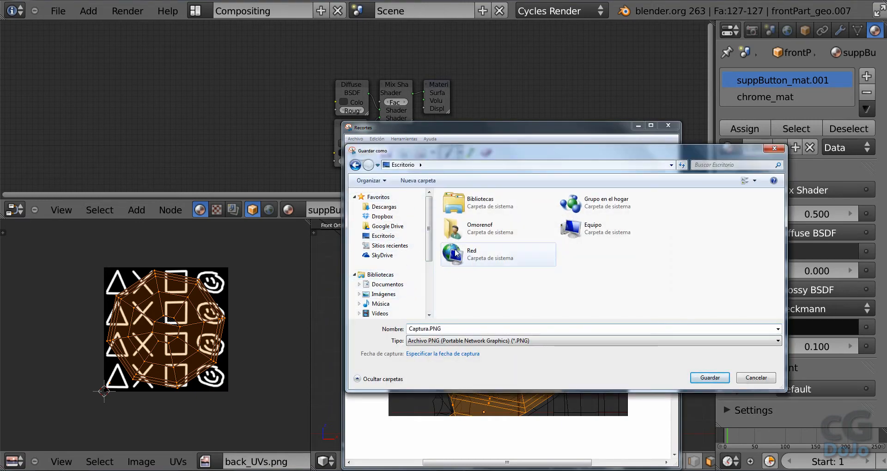
pyautogui.click(710, 377)
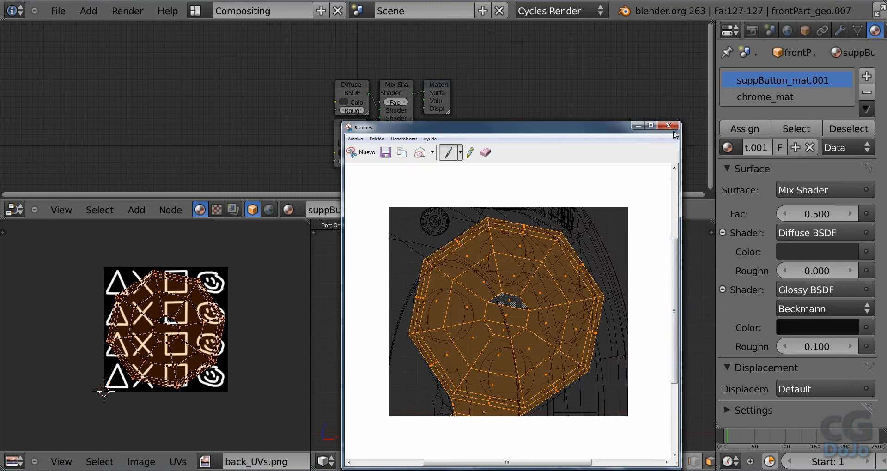
pyautogui.click(672, 129)
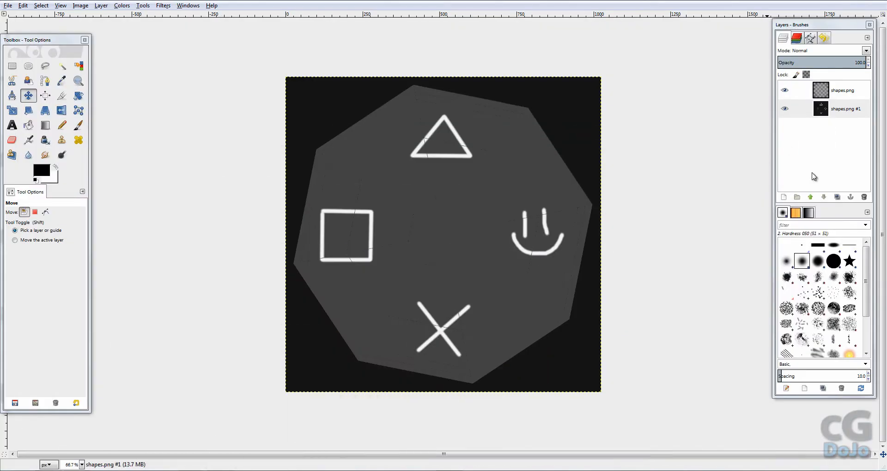
# - Add Captura.PNG from the desktop to the shapes image in GIMP as a layer above shapes.png #1
pyautogui.click(812, 175)
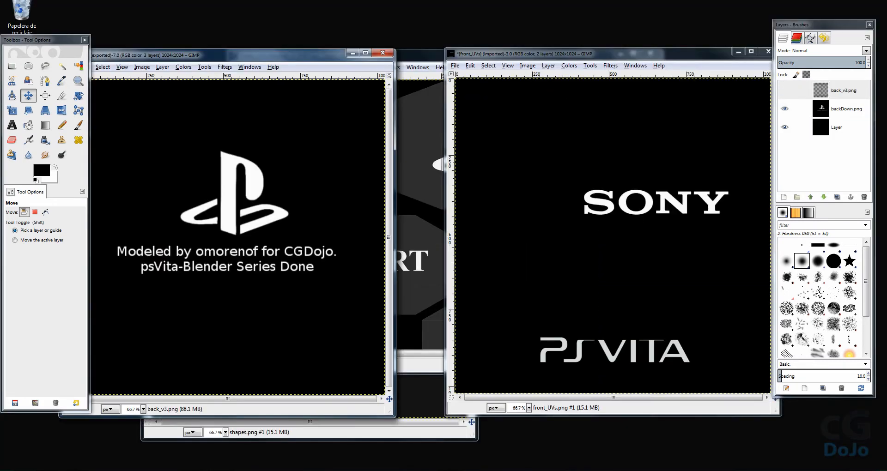
pyautogui.moveTo(60, 40); pyautogui.dragTo(191, 7)
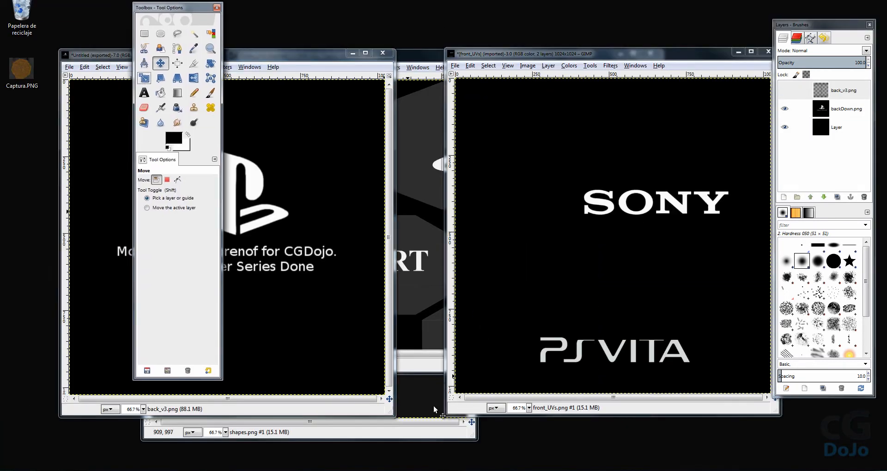
pyautogui.click(428, 436)
pyautogui.moveTo(21, 68); pyautogui.dragTo(833, 140)
pyautogui.click(447, 76)
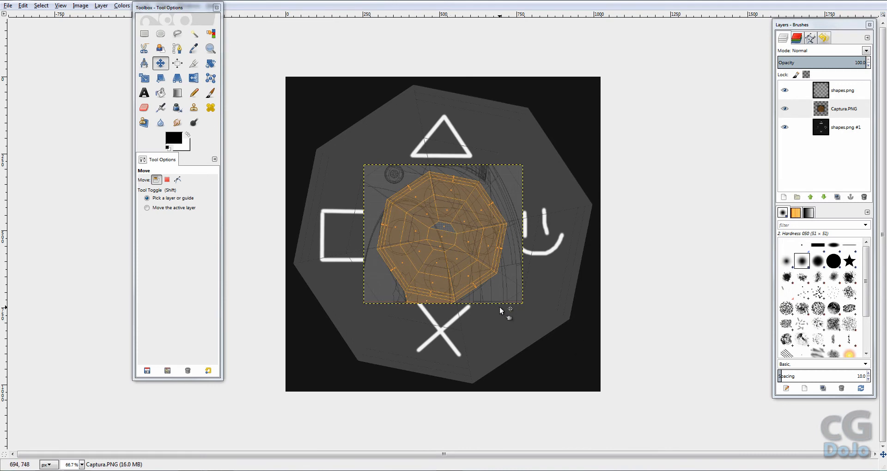
# - Scale the Captura.PNG layer to 1103 × 965 px with its aspect kept and move it over the UV layout
pyautogui.click(146, 76)
pyautogui.press('Tab')
pyautogui.moveTo(523, 303); pyautogui.dragTo(697, 459)
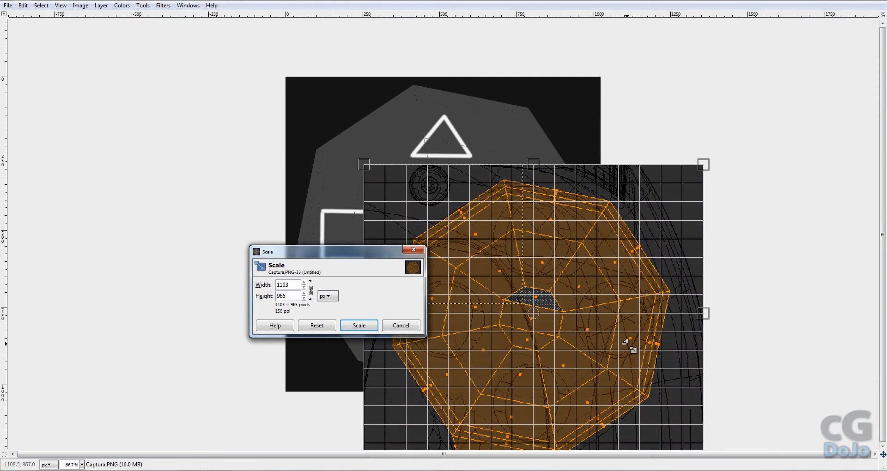
pyautogui.click(358, 325)
pyautogui.press('Tab')
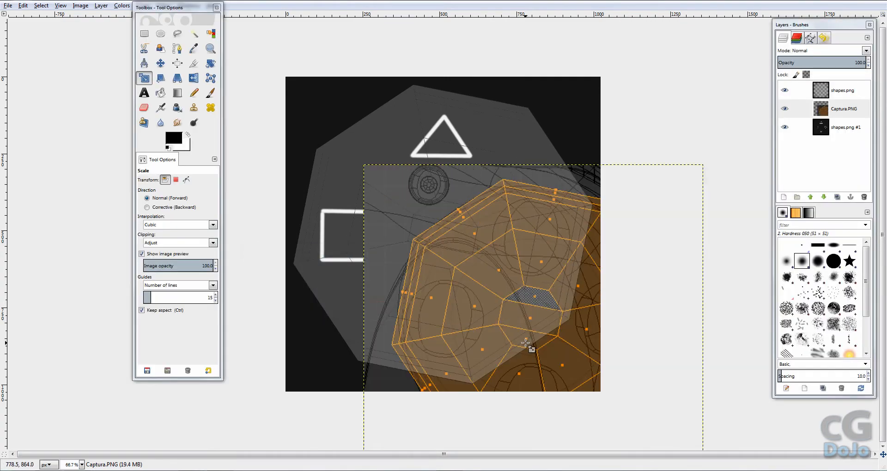
pyautogui.press('m')
pyautogui.moveTo(580, 371); pyautogui.dragTo(495, 292)
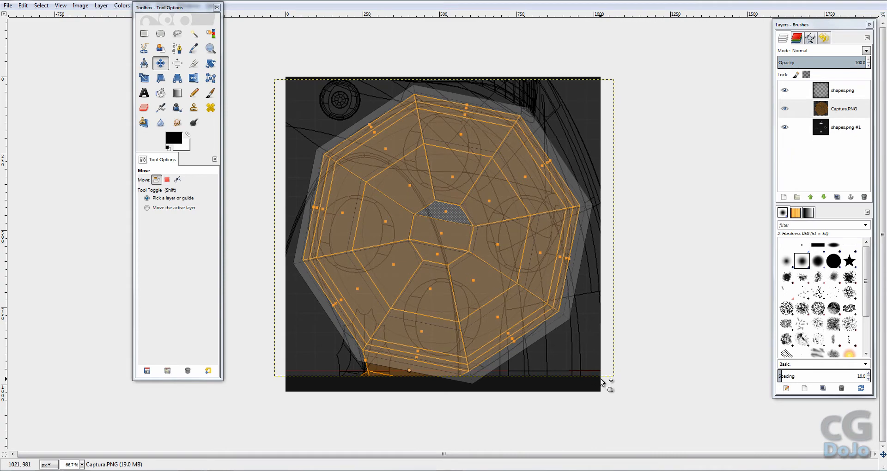
# - Enlarge the Captura.PNG layer to 1271 × 1112 px and realign its wireframe with the UV layout
pyautogui.click(144, 78)
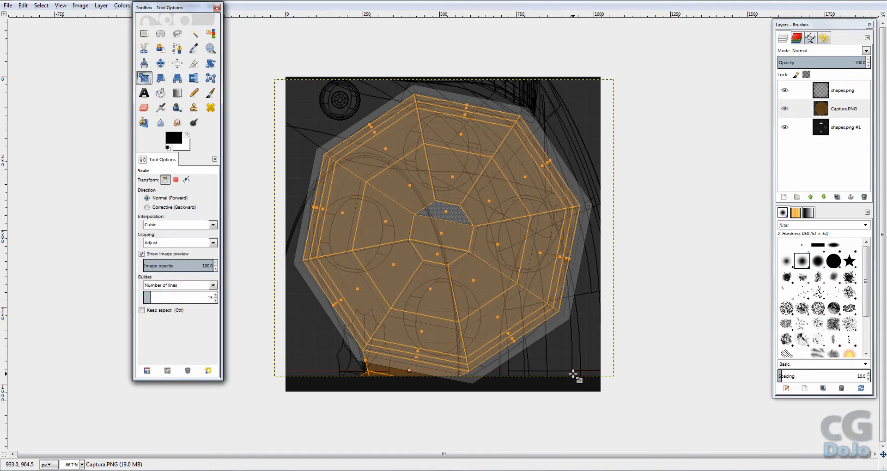
pyautogui.moveTo(613, 371); pyautogui.dragTo(643, 399)
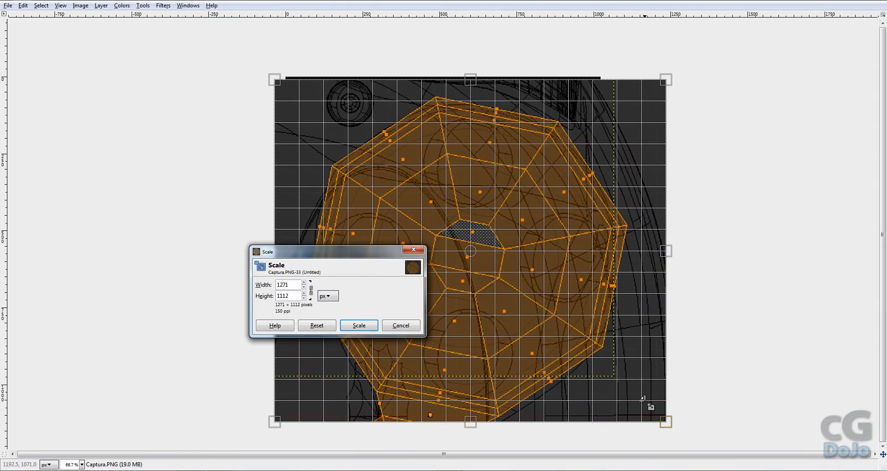
pyautogui.click(358, 325)
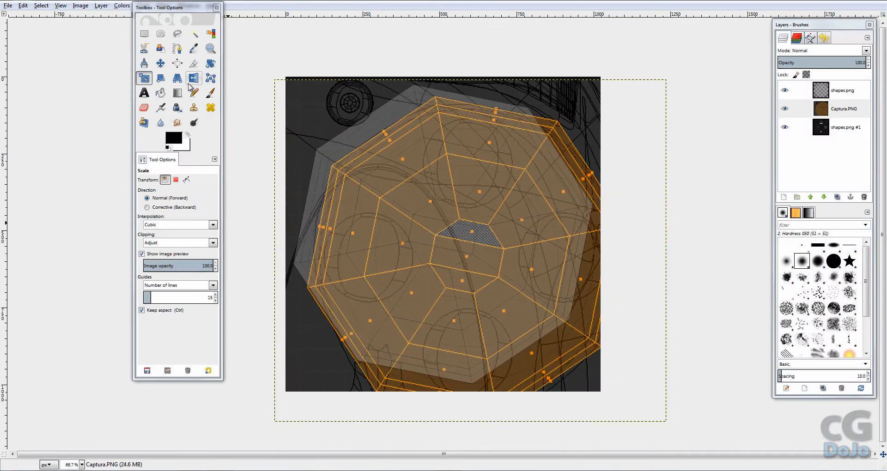
pyautogui.click(161, 63)
pyautogui.moveTo(606, 413); pyautogui.dragTo(583, 395)
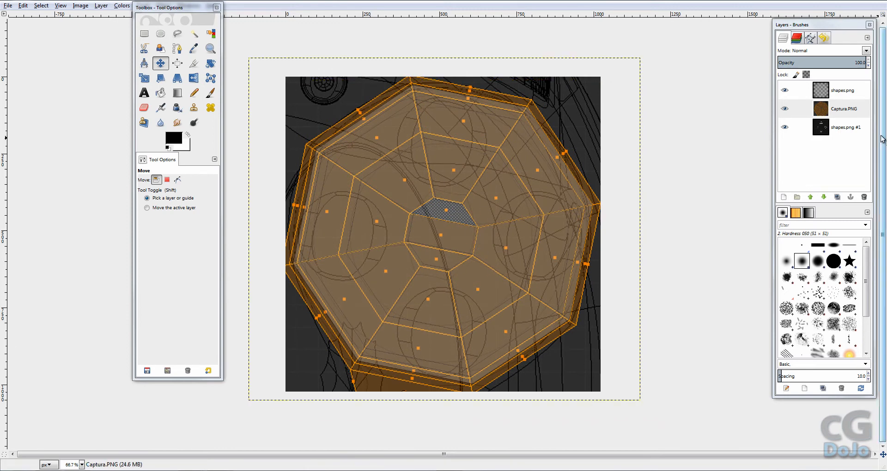
# - Hide the Captura.PNG reference layer and the shapes.png layout layer
pyautogui.click(784, 108)
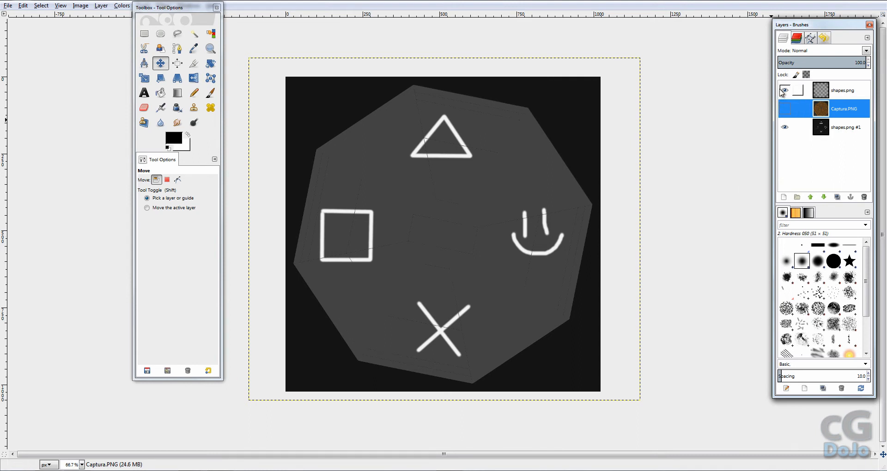
pyautogui.click(784, 91)
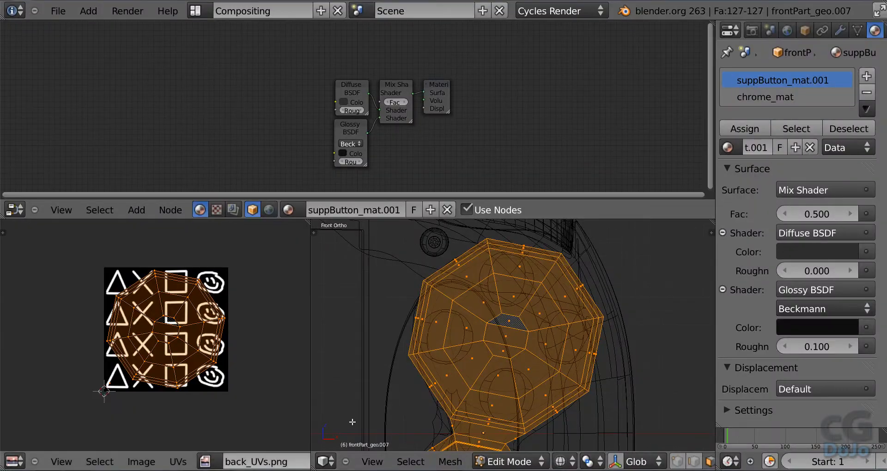
# - In Blender, return to Object Mode, reselect the button plate and shift its material's Diffuse BSDF node slightly away from the Mix Shader
pyautogui.press('Tab')
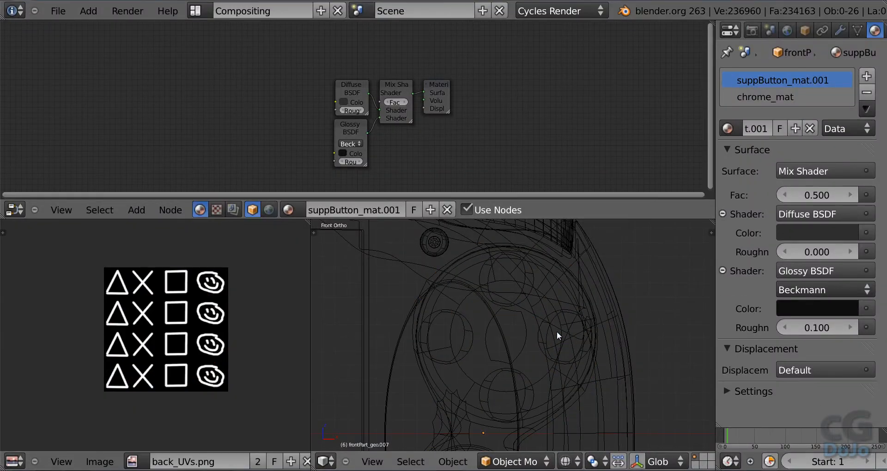
pyautogui.moveTo(531, 331); pyautogui.dragTo(547, 293, button='middle')
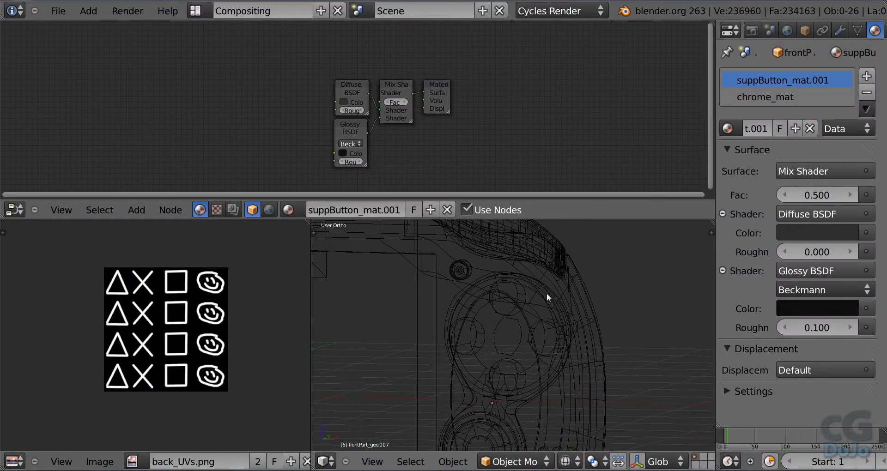
pyautogui.rightClick(542, 289)
pyautogui.rightClick(538, 289)
pyautogui.rightClick(533, 295)
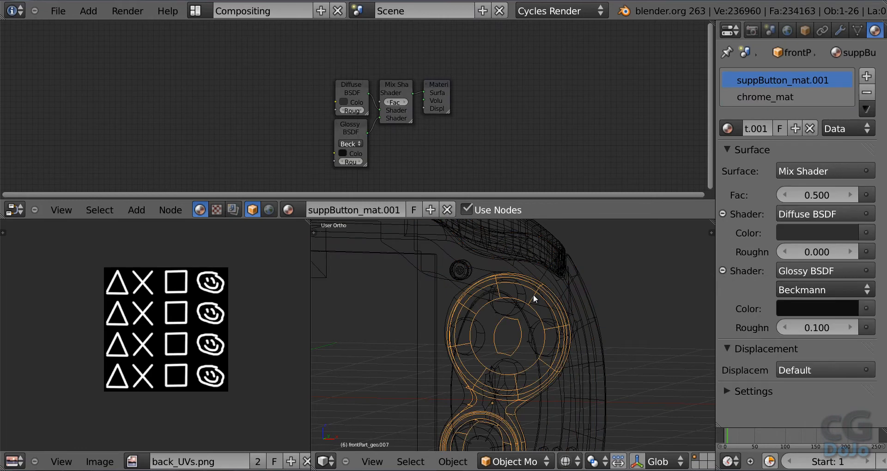
pyautogui.moveTo(352, 84); pyautogui.dragTo(344, 78)
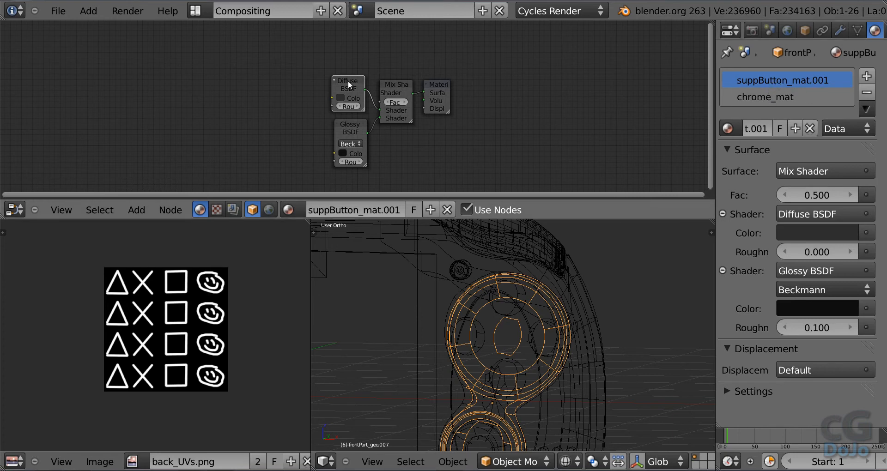
# - Add an Image Texture node, link its Color to the Diffuse BSDF color, and place it beside that node
pyautogui.moveTo(348, 80); pyautogui.dragTo(347, 71)
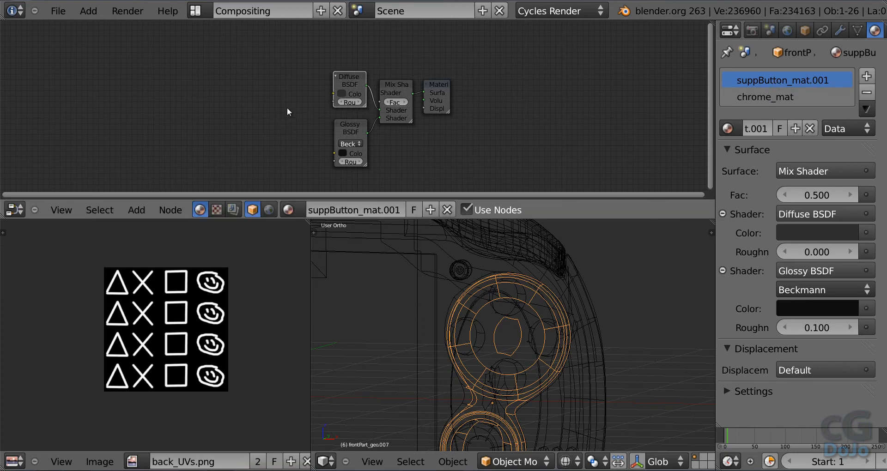
pyautogui.hotkey('shift', 'a')
pyautogui.moveTo(286, 109)
pyautogui.moveTo(279, 156)
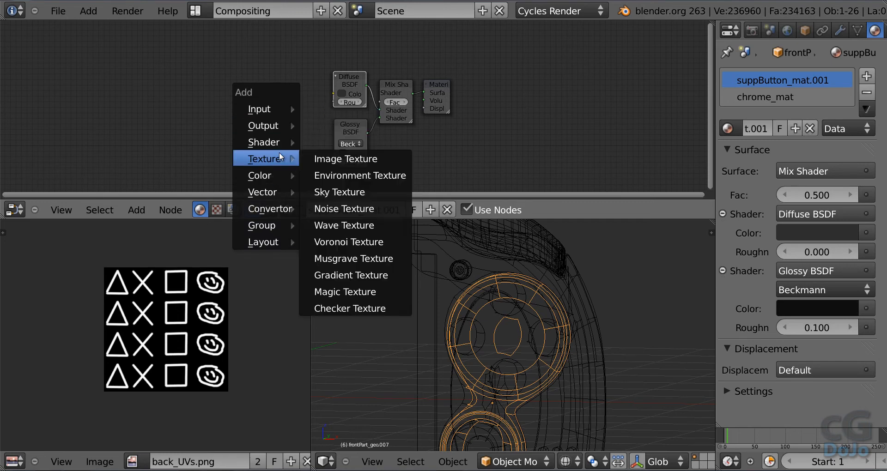
pyautogui.click(354, 159)
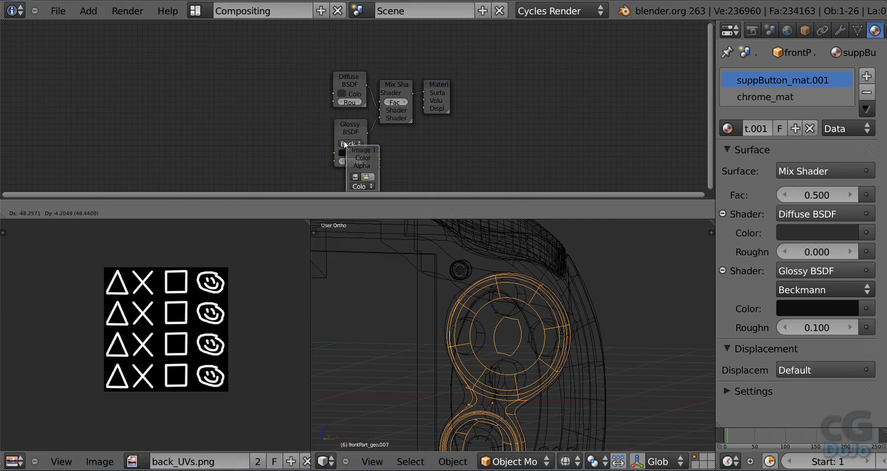
pyautogui.click(269, 96)
pyautogui.moveTo(267, 85); pyautogui.dragTo(334, 94)
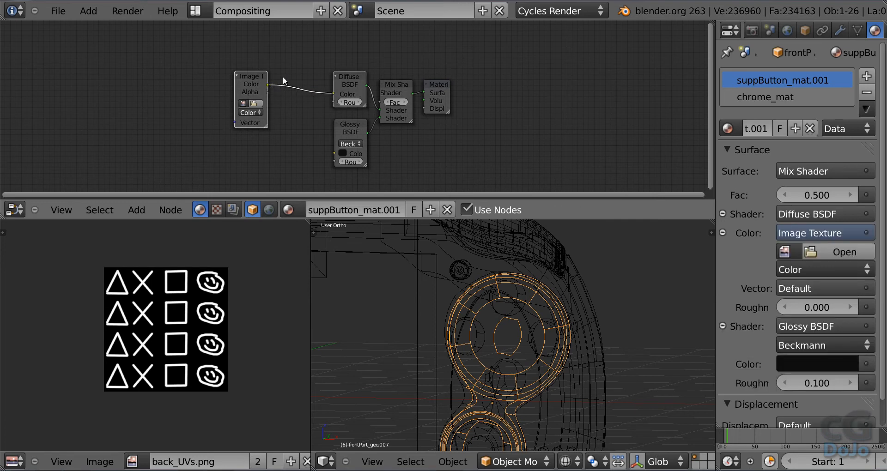
pyautogui.press('g')
pyautogui.click(330, 73)
pyautogui.hotkey('shift', 'a')
pyautogui.moveTo(239, 120)
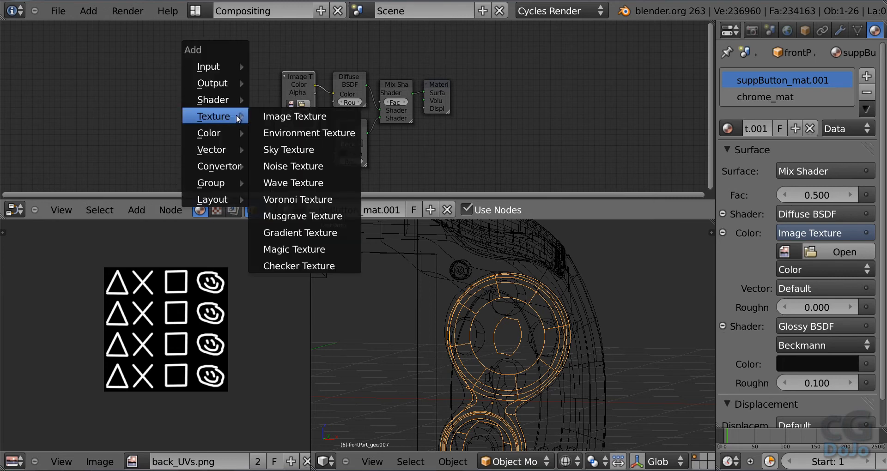
pyautogui.moveTo(237, 153)
pyautogui.click(267, 146)
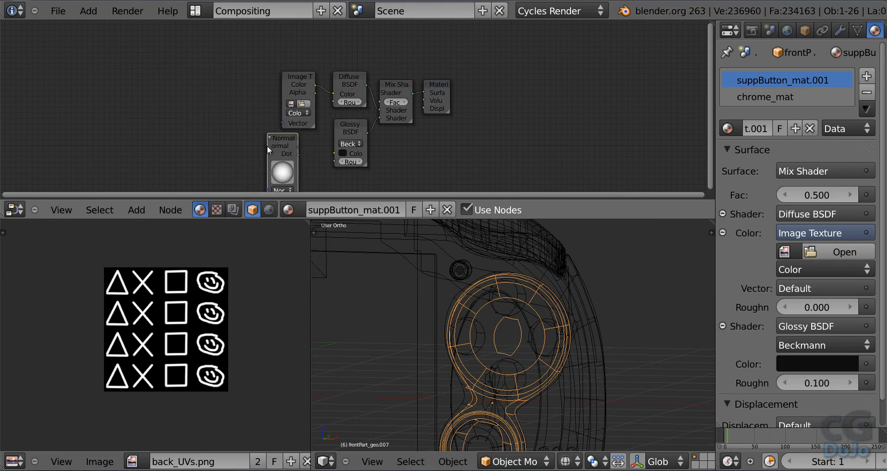
pyautogui.press('g')
pyautogui.click(223, 109)
pyautogui.press('x')
# - Add a Texture Coordinate node, link its UV output to the Image Texture's Vector input, and widen the Image Texture node
pyautogui.hotkey('shift', 'a')
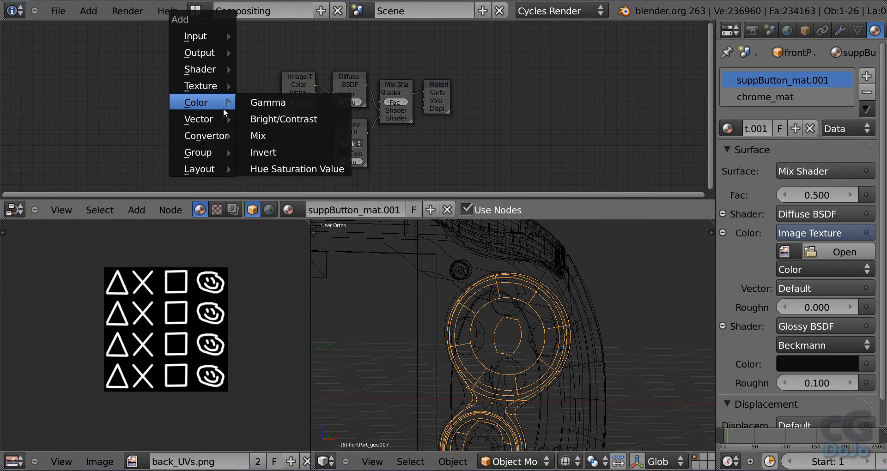
pyautogui.moveTo(220, 40)
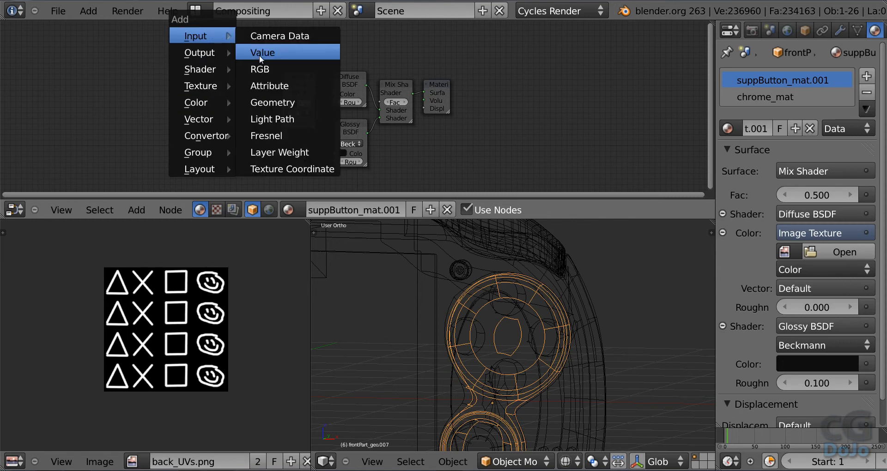
pyautogui.click(294, 166)
pyautogui.click(232, 79)
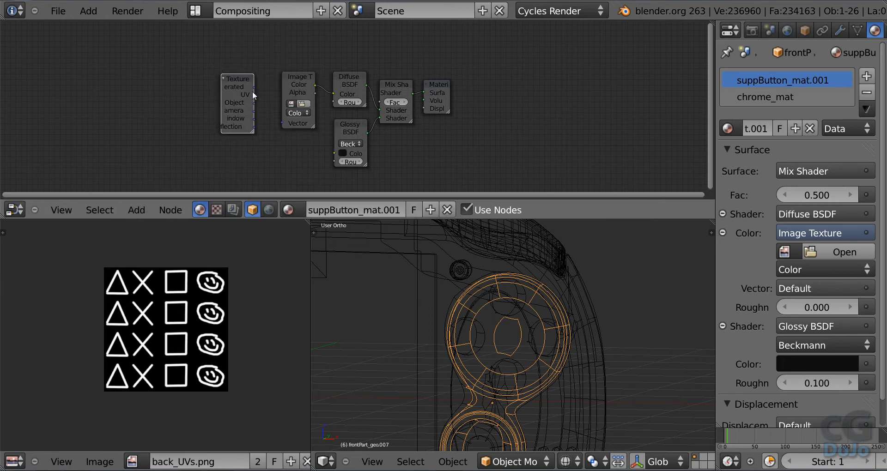
pyautogui.moveTo(253, 94); pyautogui.dragTo(283, 121)
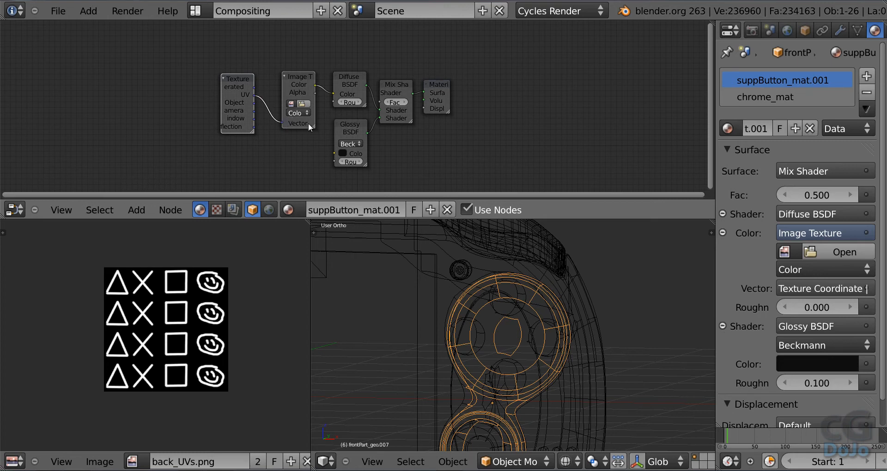
pyautogui.moveTo(301, 120); pyautogui.dragTo(332, 118)
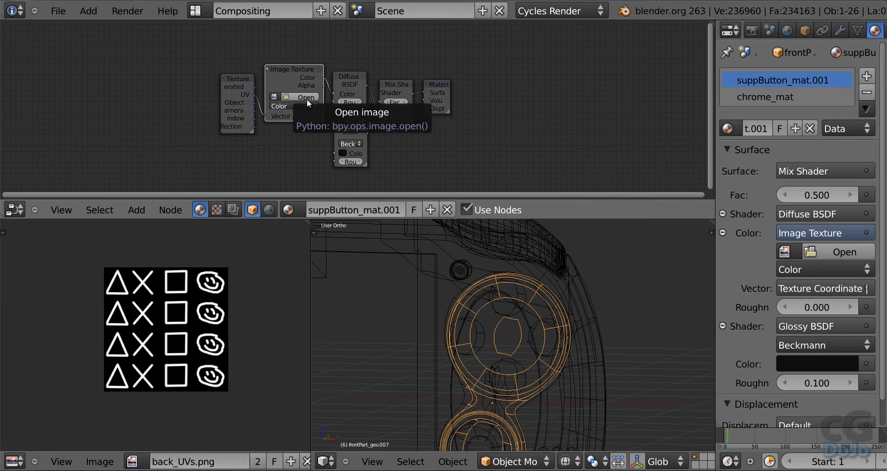
# - Delete the Image Texture and Texture Coordinate nodes from the suppButton_mat.001 material
pyautogui.press('x')
pyautogui.rightClick(234, 80)
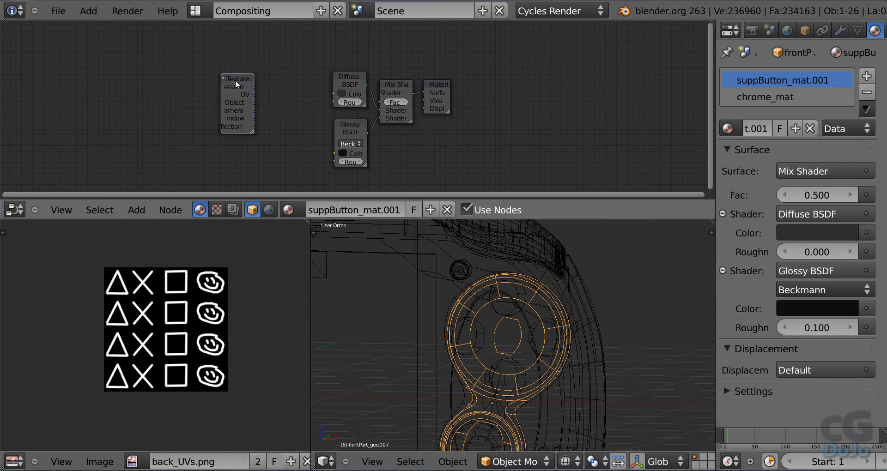
pyautogui.press('x')
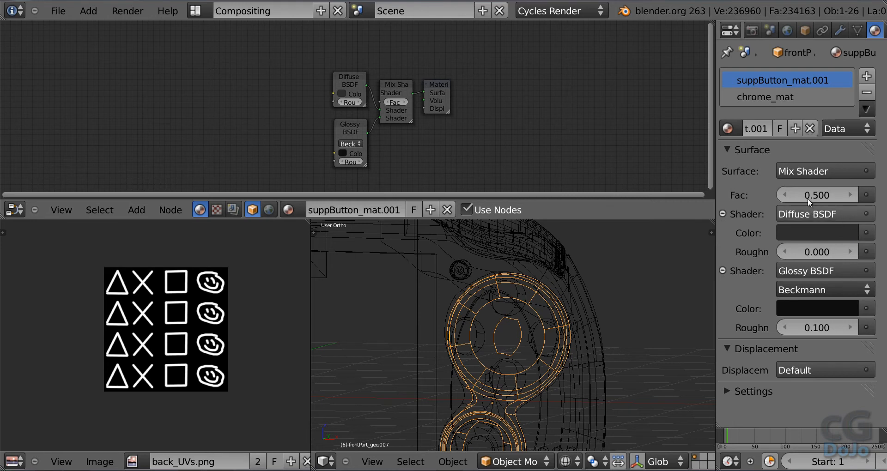
# - Assign an Image Texture to the Diffuse BSDF color in the material settings, with Texture Coordinate UV as its vector
pyautogui.click(865, 233)
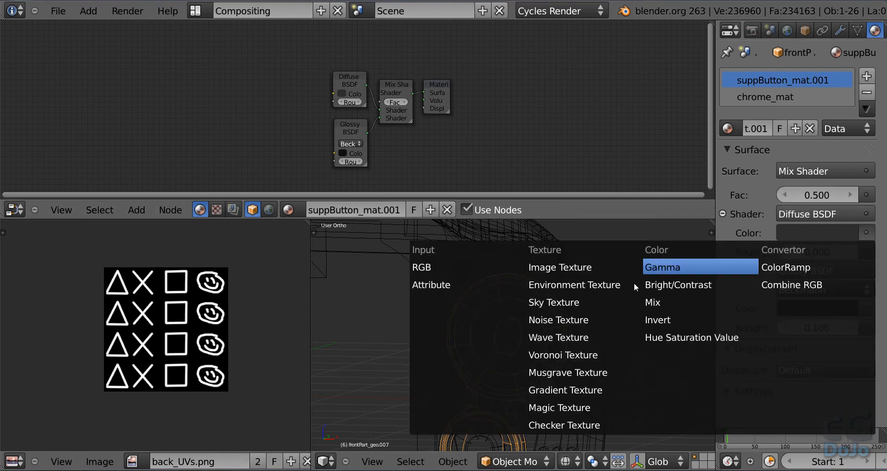
pyautogui.click(554, 269)
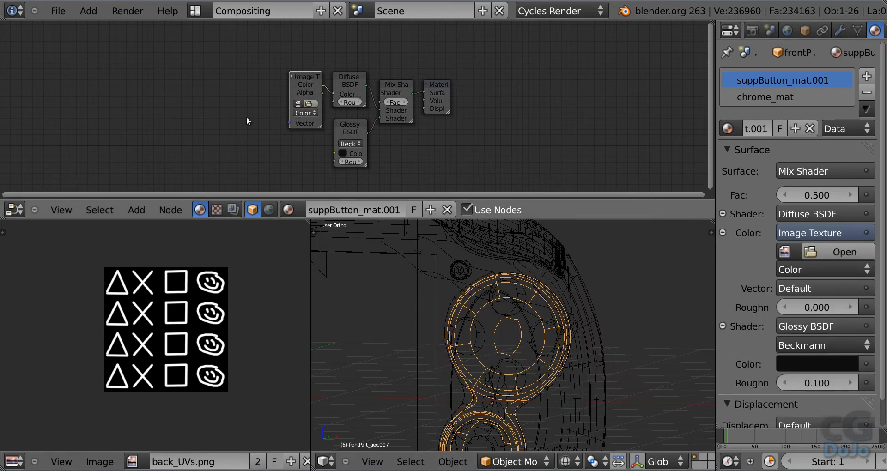
pyautogui.click(794, 289)
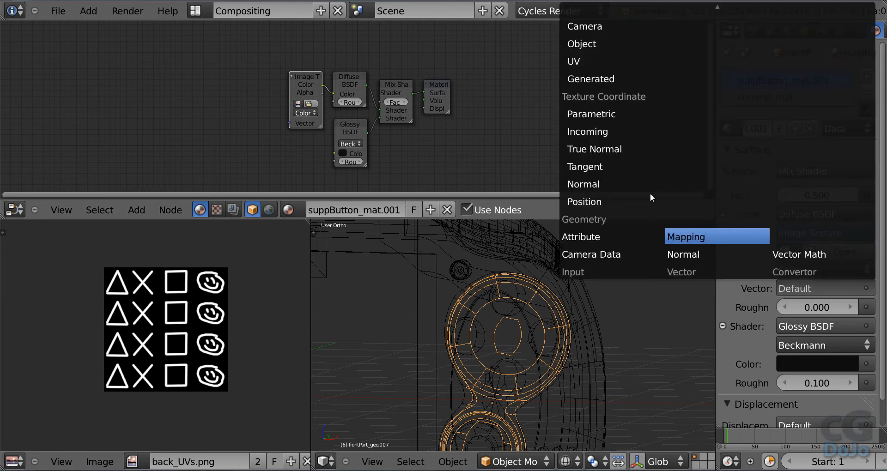
pyautogui.click(599, 62)
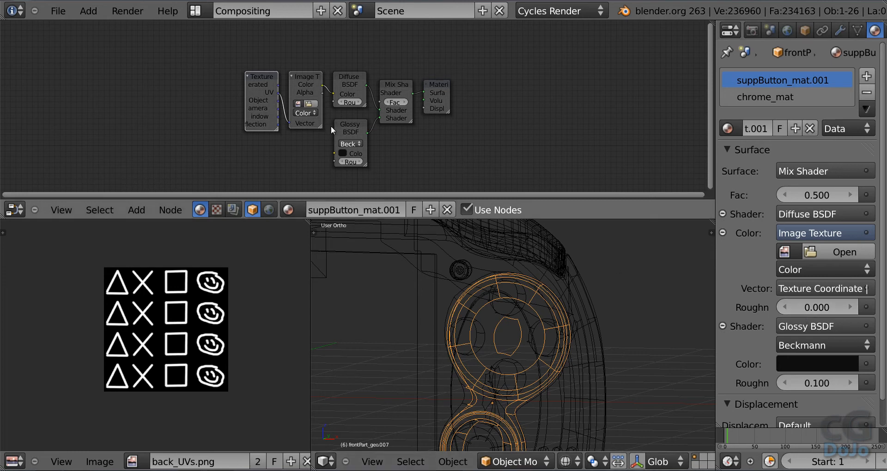
# - Load shapes.png from the Textures folder into the image texture and preview the button plate in Rendered shading
pyautogui.click(850, 254)
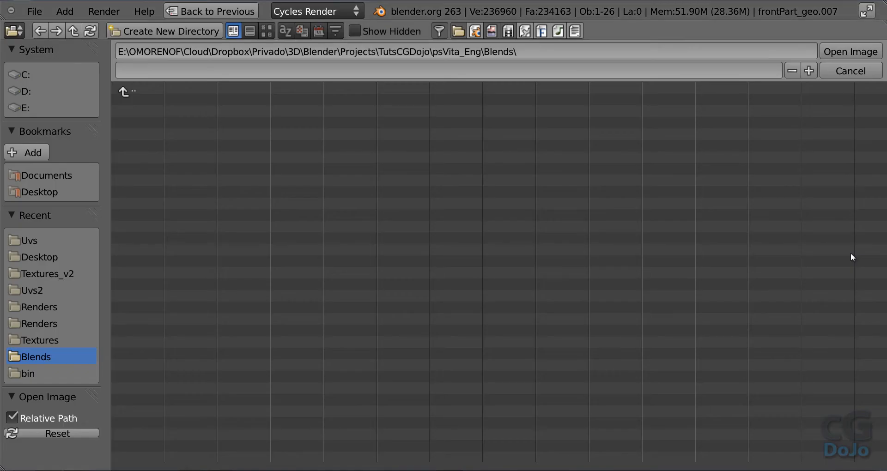
pyautogui.click(122, 89)
pyautogui.click(149, 148)
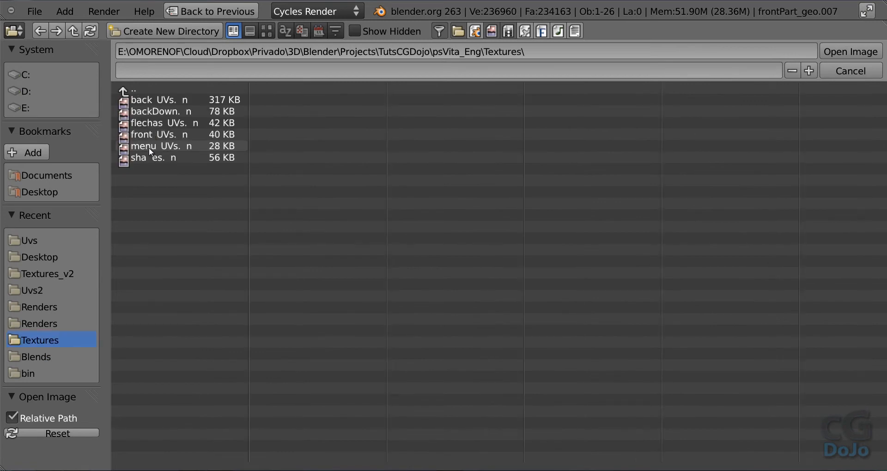
pyautogui.click(266, 31)
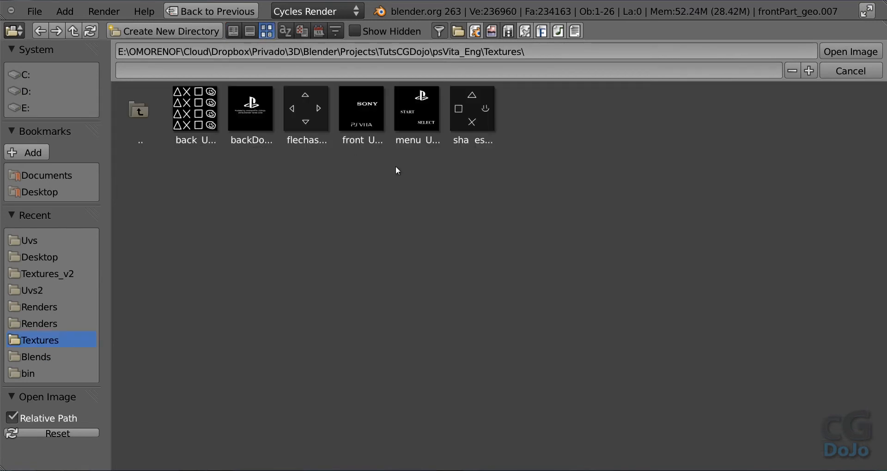
pyautogui.doubleClick(462, 126)
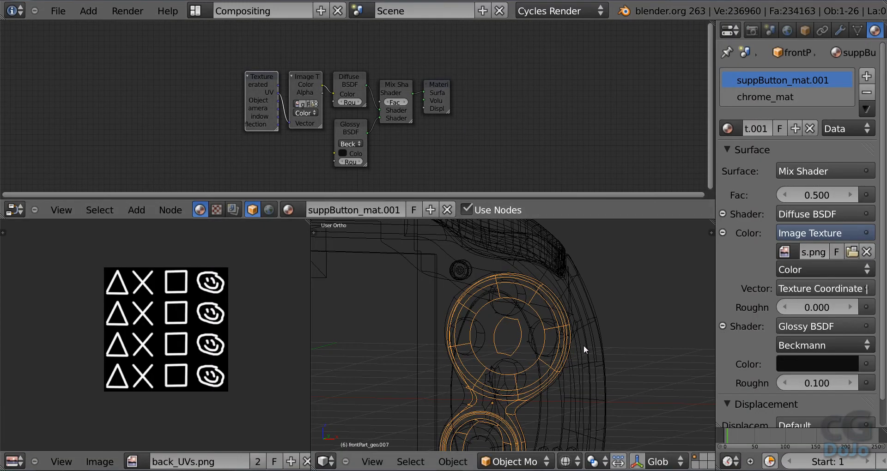
pyautogui.click(569, 462)
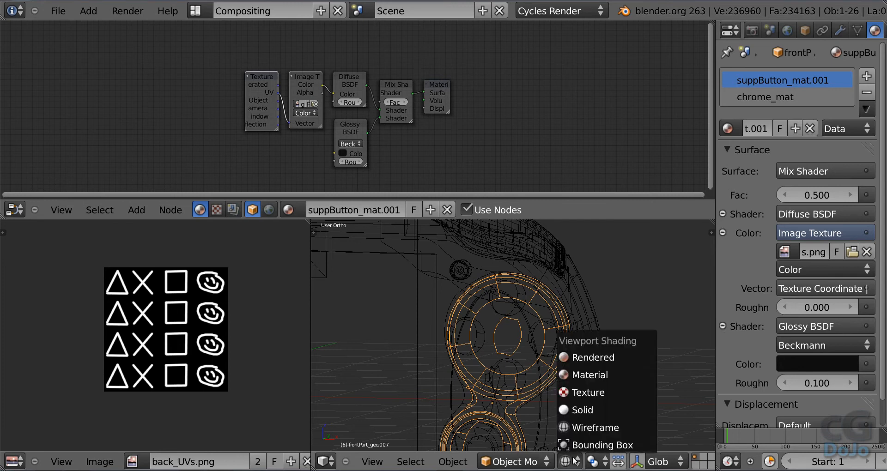
pyautogui.click(595, 355)
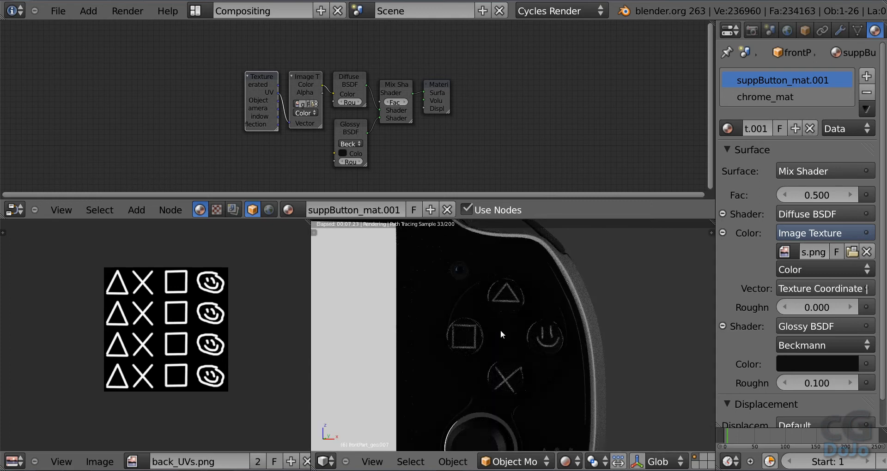
# - Switch to the Default screen layout with the whole console in Rendered shading and the material settings shown
pyautogui.click(195, 11)
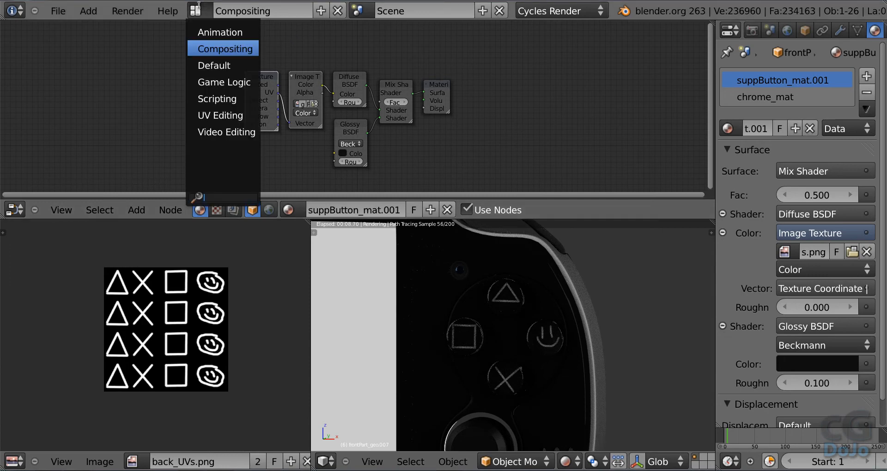
pyautogui.click(228, 68)
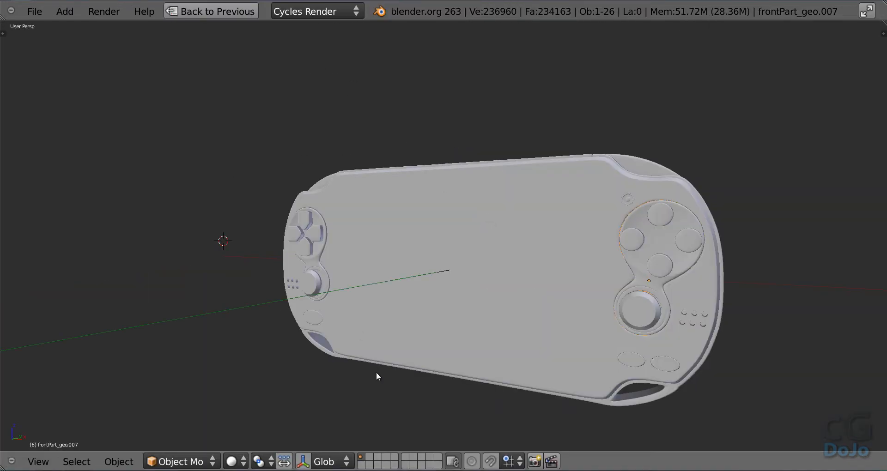
pyautogui.click(233, 462)
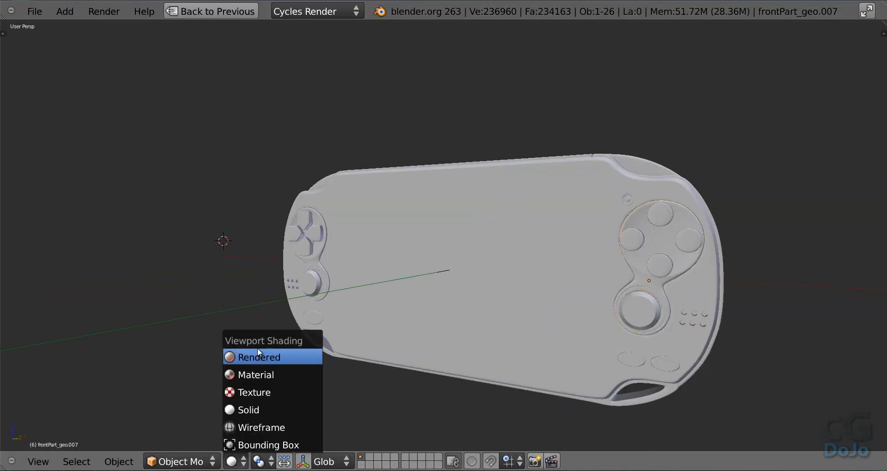
pyautogui.click(268, 357)
pyautogui.hotkey('ctrl', 'Up')
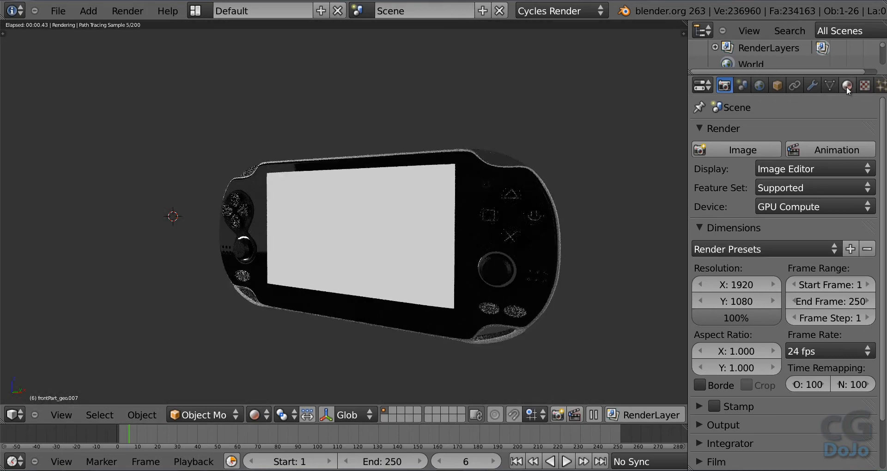
pyautogui.click(846, 87)
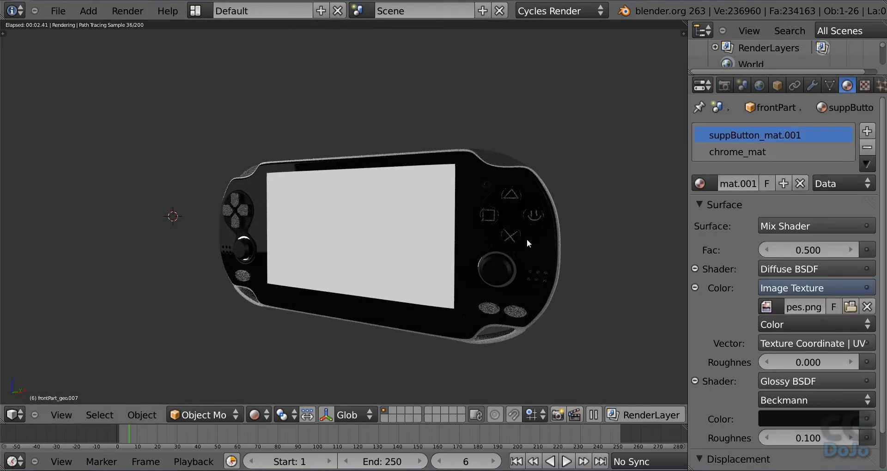
# - Select the menu buttons object that uses menu_mat, beneath the analog stick at the console's lower right
pyautogui.scroll(2, 517, 231)
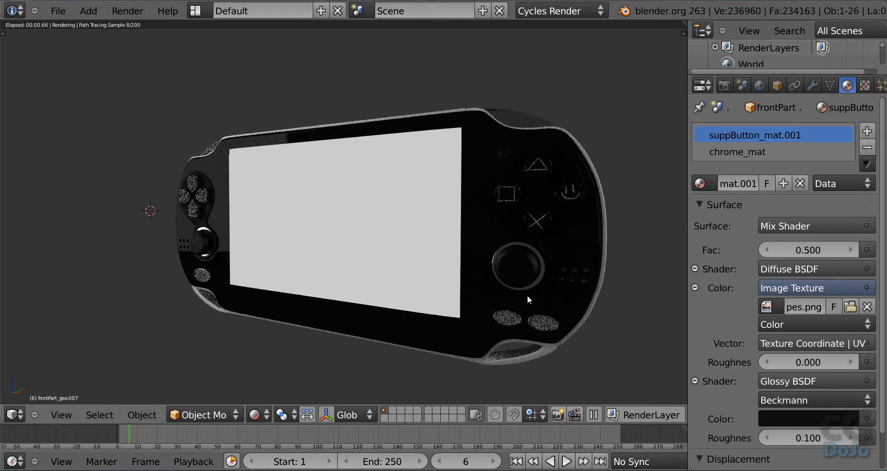
pyautogui.rightClick(544, 326)
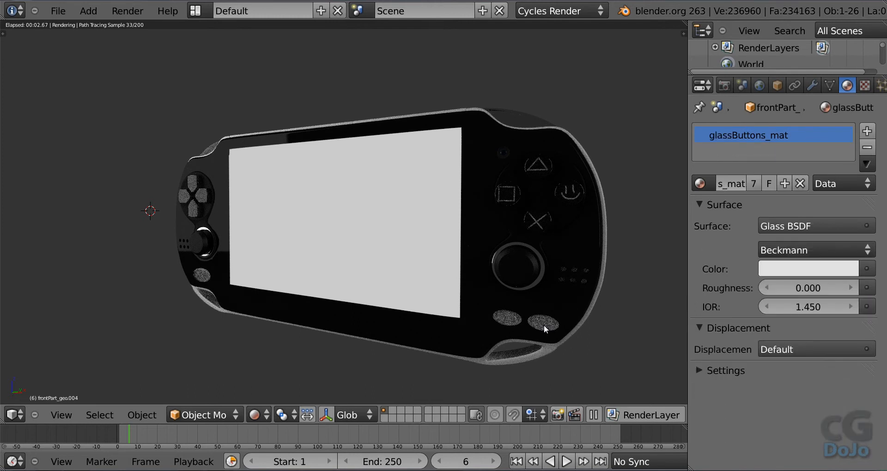
pyautogui.rightClick(545, 325)
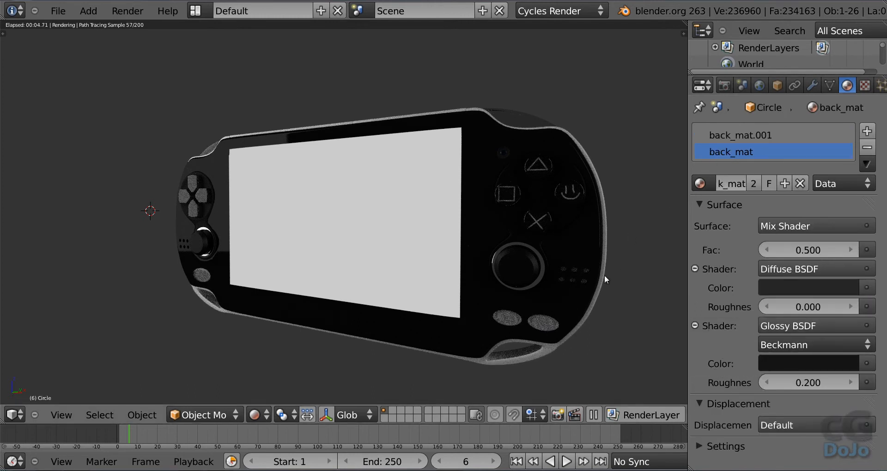
pyautogui.rightClick(543, 321)
pyautogui.rightClick(542, 322)
pyautogui.rightClick(551, 328)
pyautogui.rightClick(551, 329)
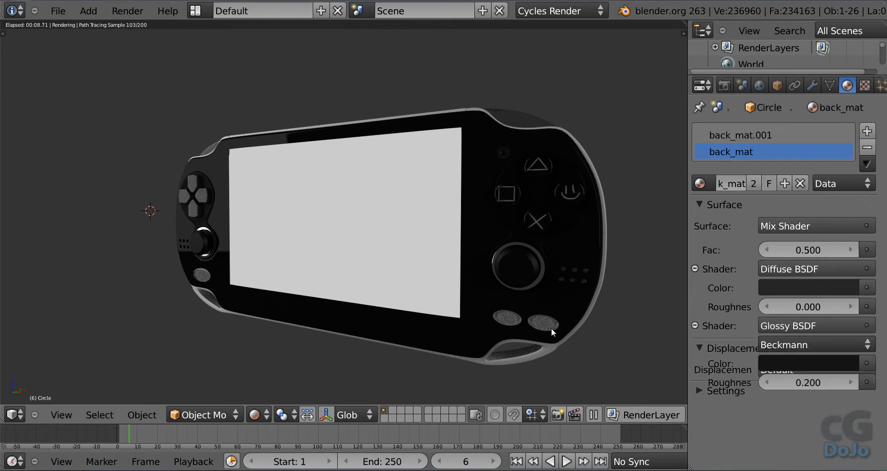
pyautogui.rightClick(551, 331)
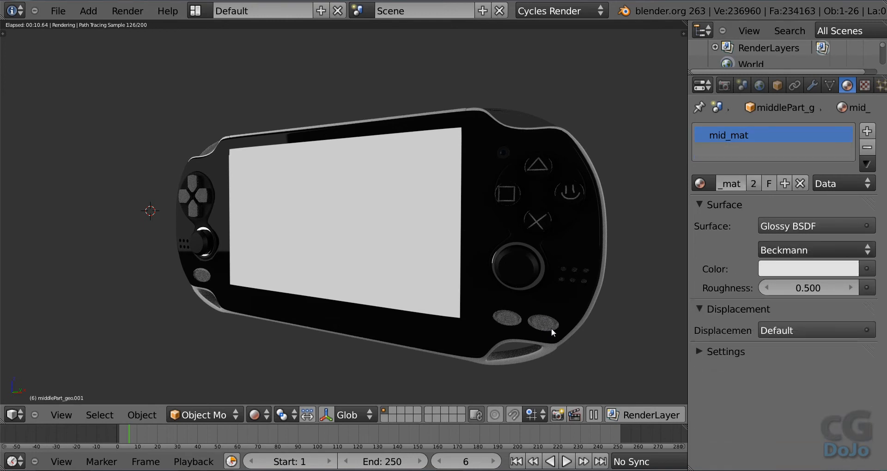
pyautogui.rightClick(550, 331)
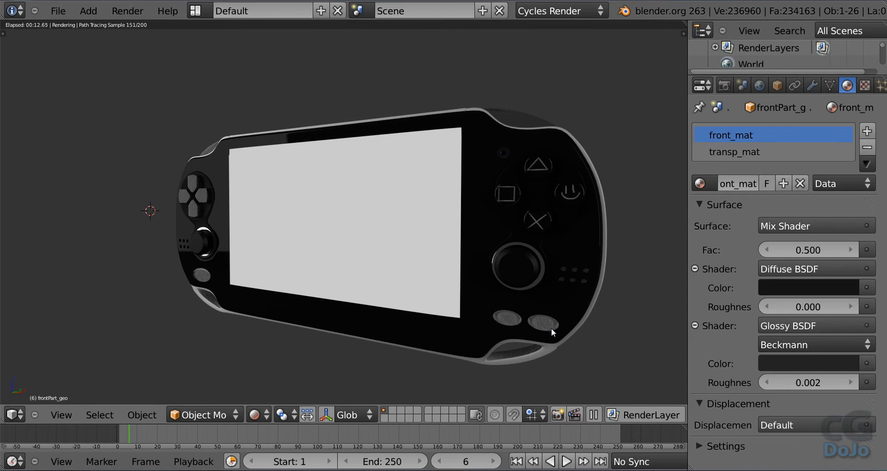
pyautogui.rightClick(551, 329)
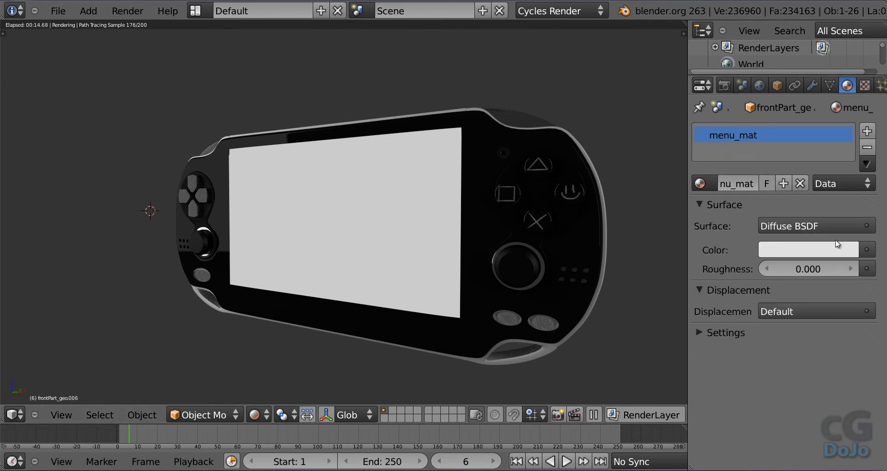
# - Assign an Image Texture with menu_UVs.png from the Textures folder to menu_mat's Diffuse color, using Texture Coordinate UV as its vector
pyautogui.click(868, 250)
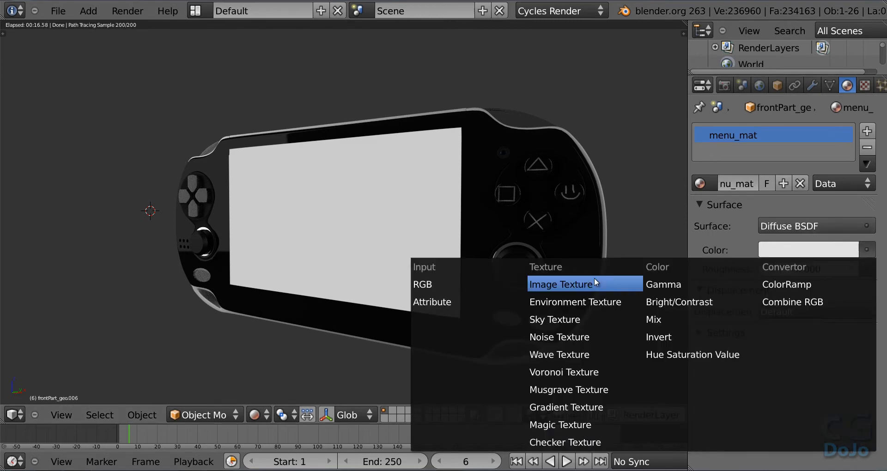
pyautogui.click(586, 279)
pyautogui.click(807, 268)
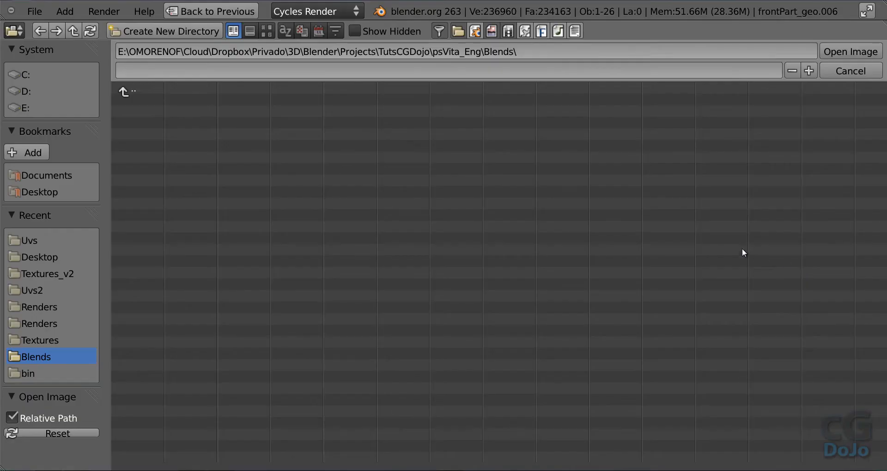
pyautogui.click(124, 86)
pyautogui.click(157, 145)
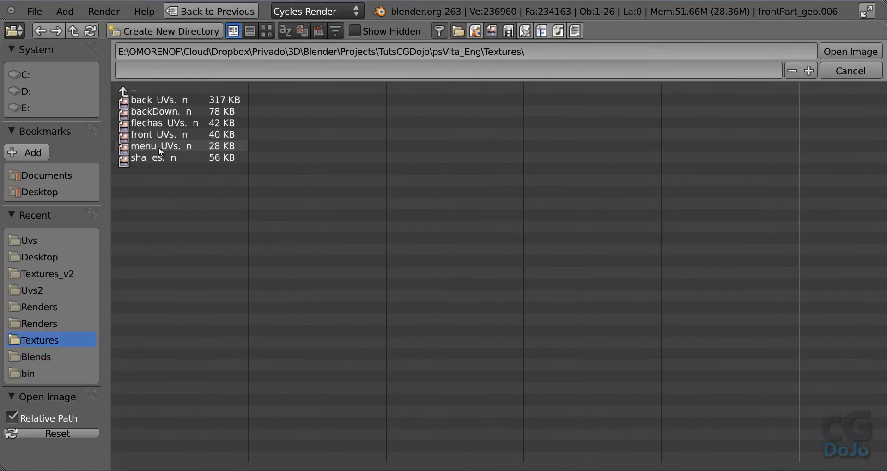
pyautogui.click(266, 31)
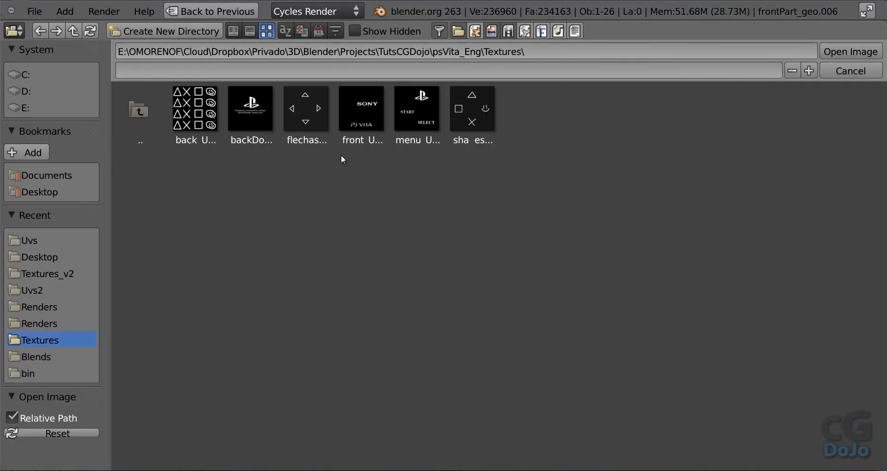
pyautogui.doubleClick(425, 110)
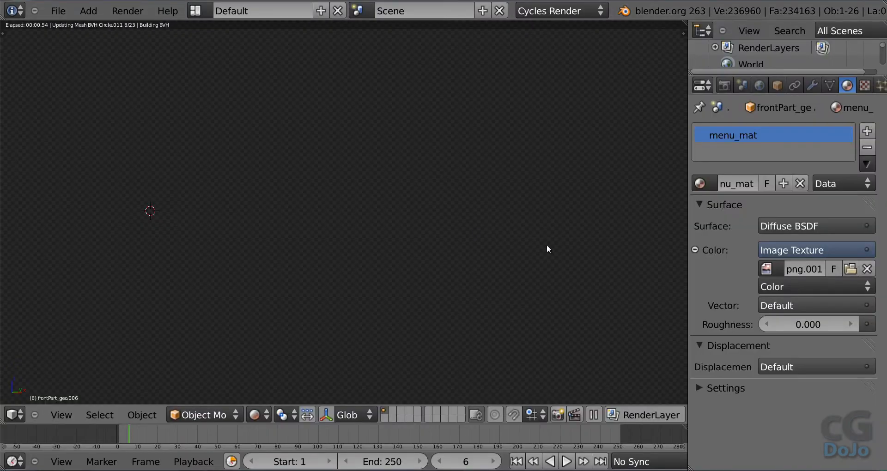
pyautogui.click(812, 305)
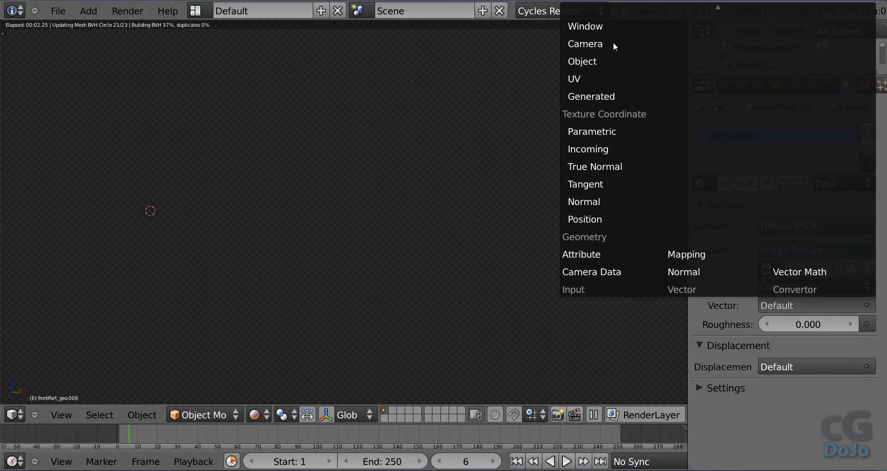
pyautogui.click(589, 78)
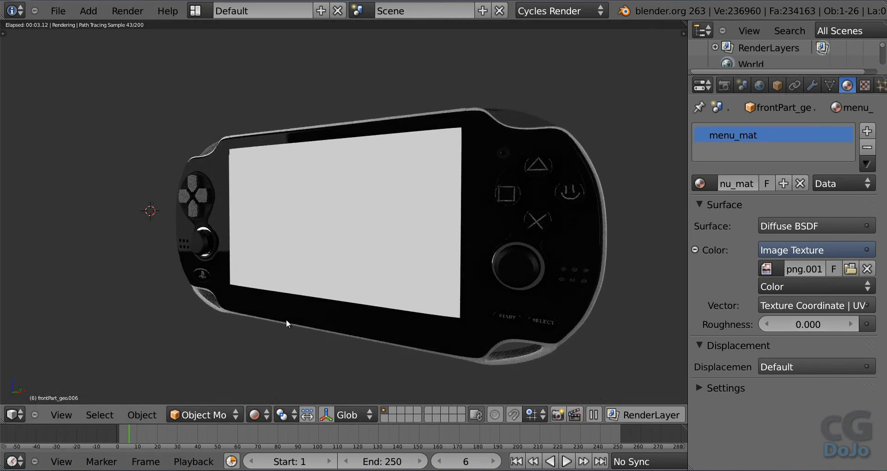
# - Select the directional pad object that uses suppButton_mat and frame it at an angle in the viewport
pyautogui.moveTo(287, 320); pyautogui.dragTo(406, 309, button='middle')
pyautogui.rightClick(267, 252)
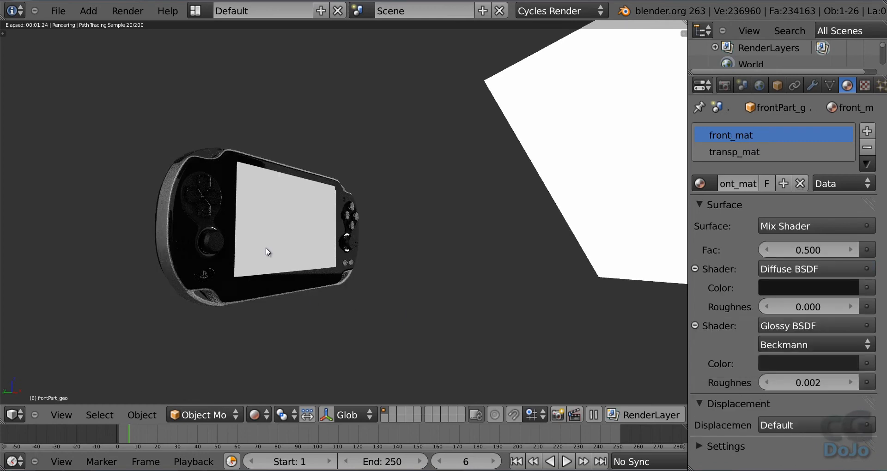
pyautogui.scroll(5, 266, 248)
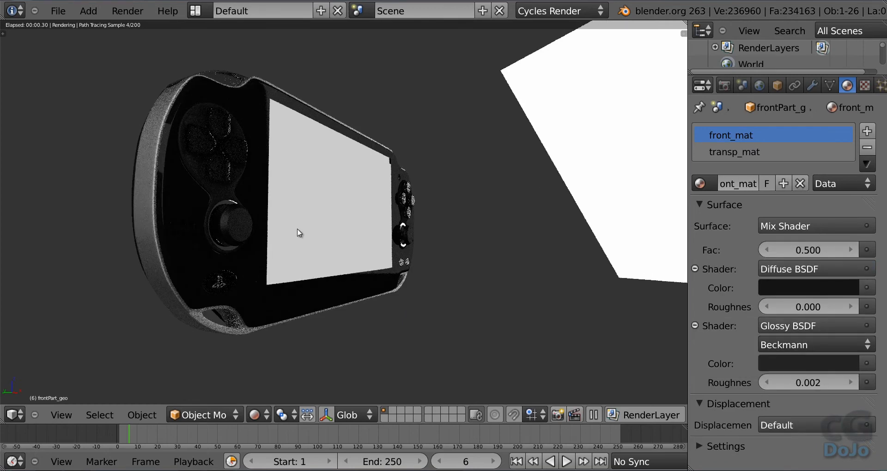
pyautogui.moveTo(236, 231); pyautogui.dragTo(177, 232, button='middle')
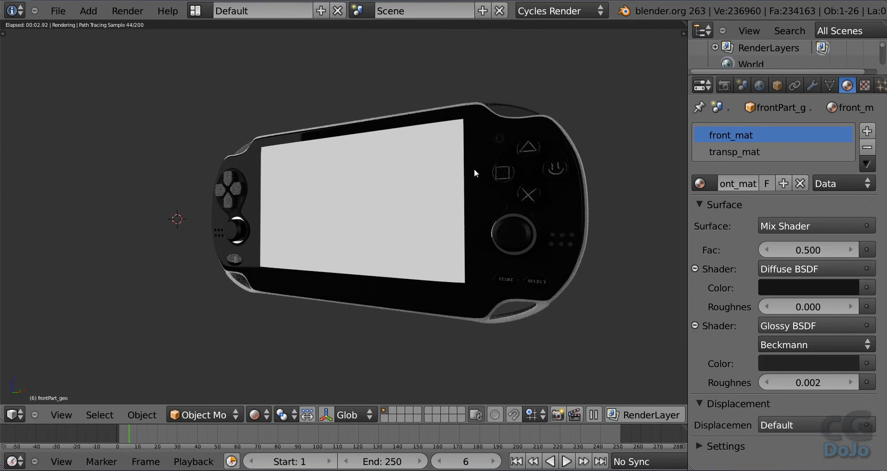
pyautogui.rightClick(257, 253)
pyautogui.moveTo(257, 253); pyautogui.dragTo(297, 257, button='middle')
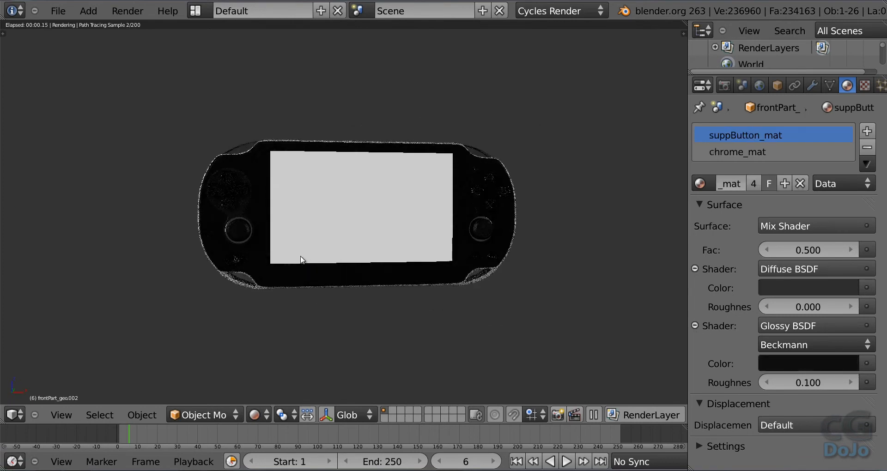
pyautogui.press('KP_Decimal')
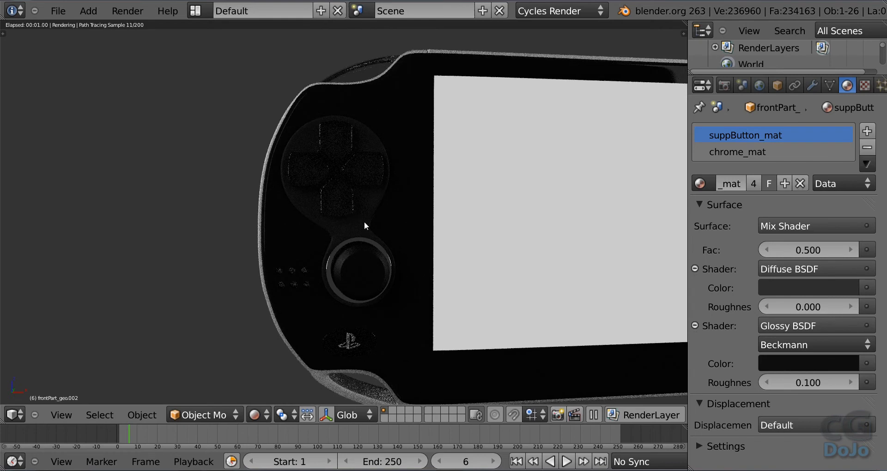
pyautogui.moveTo(455, 242); pyautogui.dragTo(420, 182, button='middle')
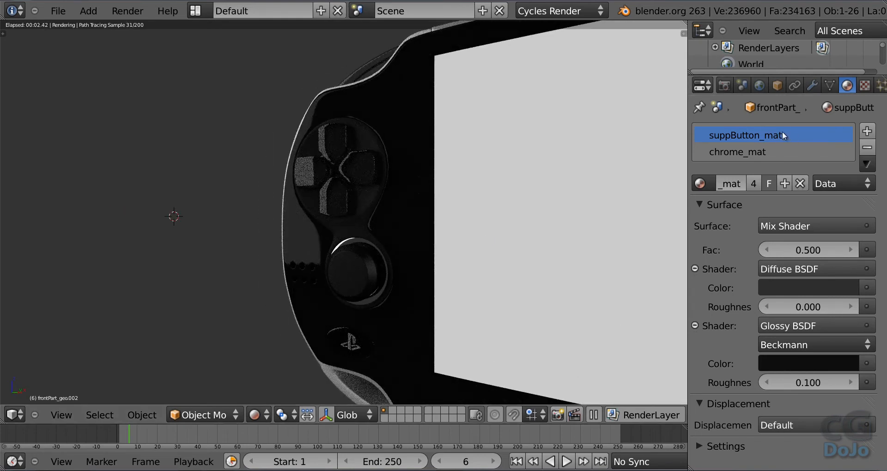
# - Assign an Image Texture to the Diffuse BSDF color of suppButton_mat, with Texture Coordinate UV as its vector
pyautogui.click(864, 285)
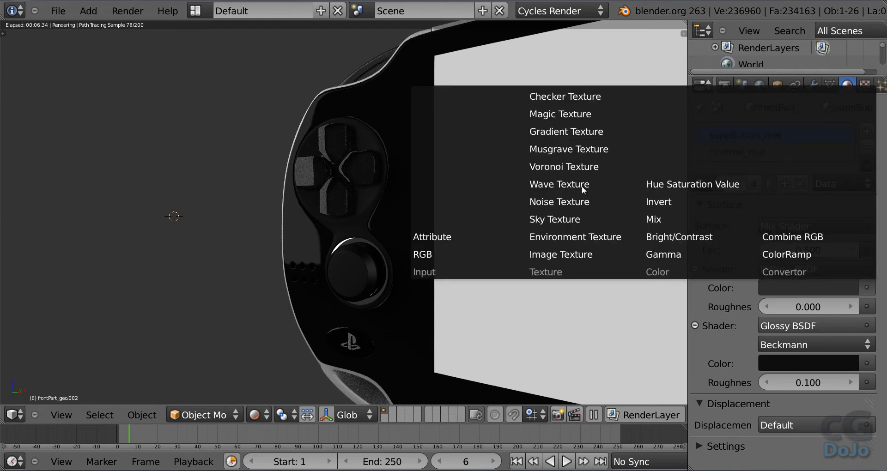
pyautogui.click(578, 255)
pyautogui.click(831, 341)
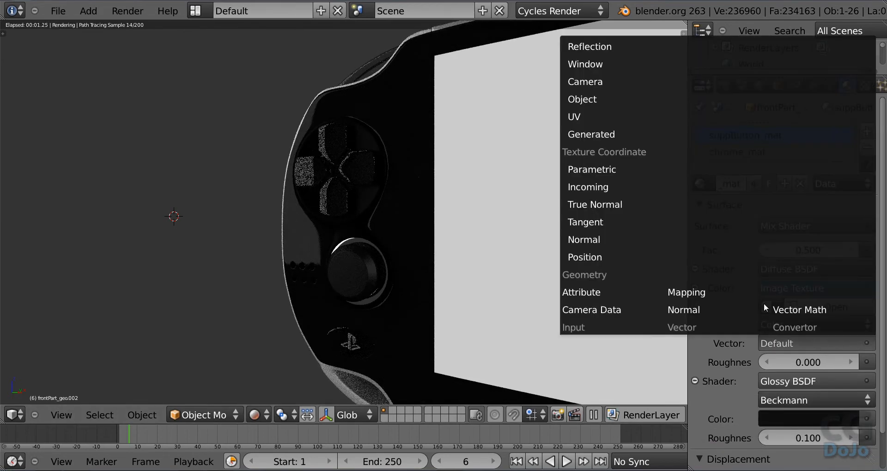
pyautogui.click(597, 116)
# - Load flechas_UVs.png from the Textures folder into the image texture of suppButton_mat
pyautogui.click(846, 301)
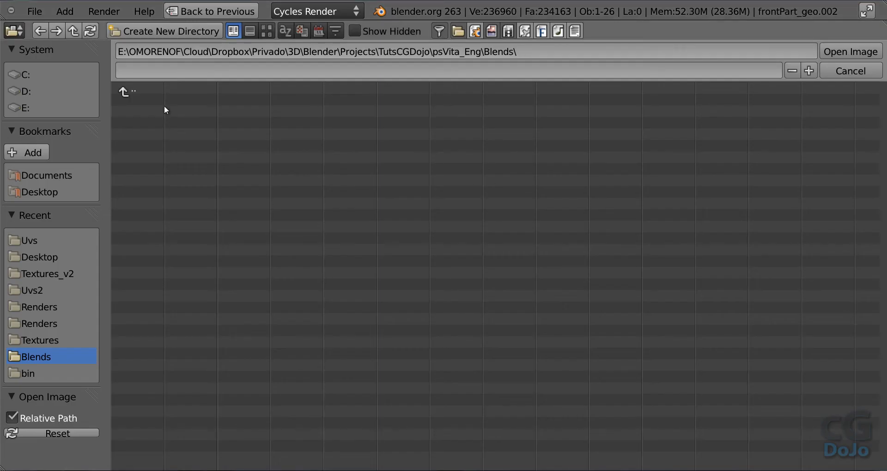
pyautogui.click(124, 89)
pyautogui.click(165, 146)
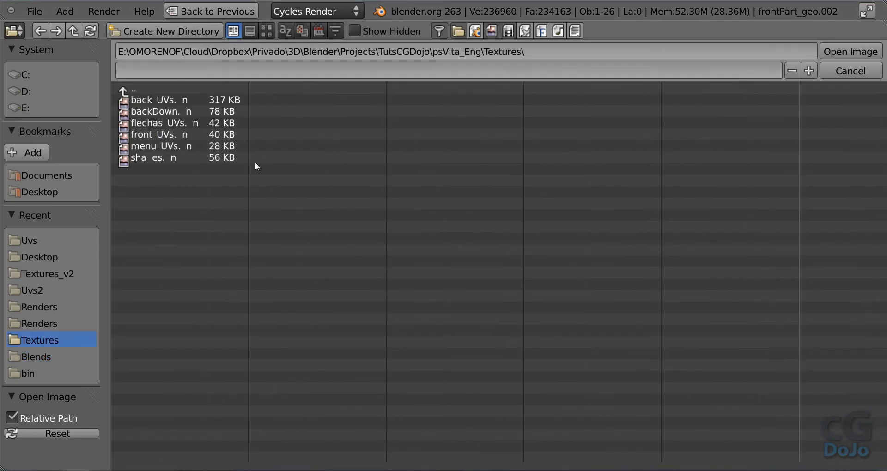
pyautogui.click(267, 31)
pyautogui.click(299, 123)
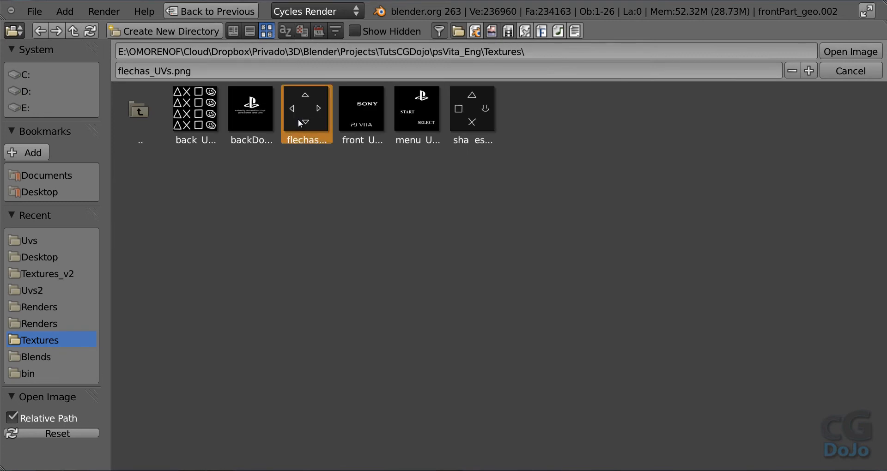
pyautogui.doubleClick(299, 122)
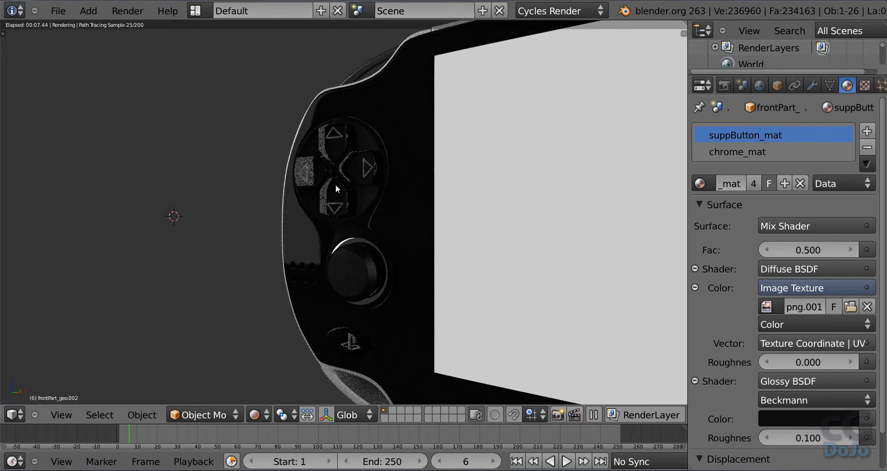
# - Select the console's front panel and assign an Image Texture with Texture Coordinate UV to the Diffuse BSDF color of front_mat
pyautogui.keyDown('shift'); pyautogui.moveTo(579, 234); pyautogui.dragTo(430, 230, button='middle'); pyautogui.keyUp('shift')
pyautogui.scroll(-2, 443, 233)
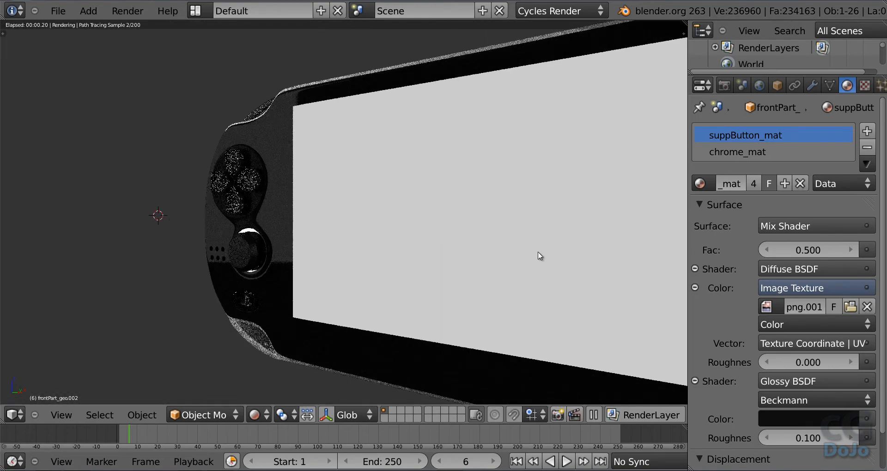
pyautogui.moveTo(501, 236); pyautogui.dragTo(455, 224, button='middle')
pyautogui.rightClick(470, 348)
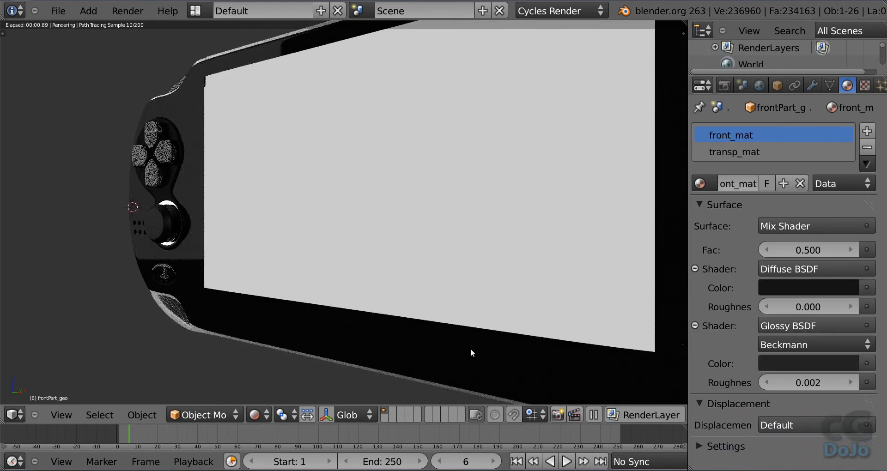
pyautogui.click(865, 287)
pyautogui.click(561, 254)
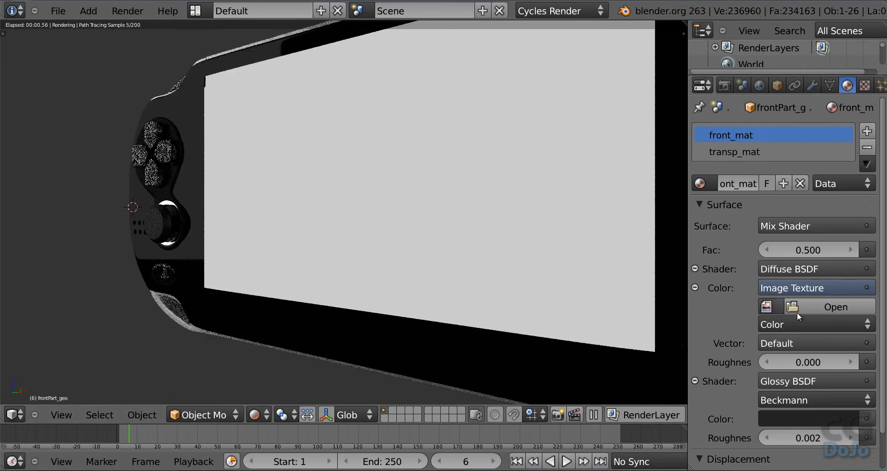
pyautogui.click(822, 342)
pyautogui.click(629, 115)
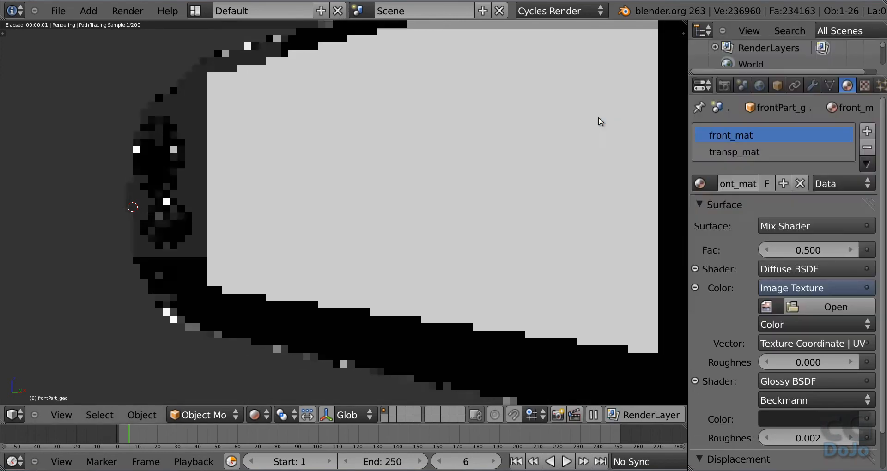
# - Load front_UVs.png from the Textures folder into the image texture of front_mat
pyautogui.click(843, 306)
pyautogui.click(144, 97)
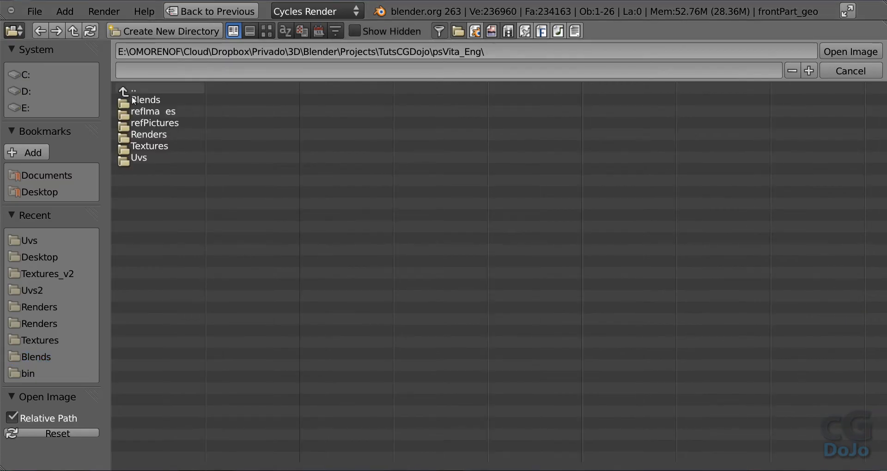
pyautogui.click(147, 145)
pyautogui.click(266, 31)
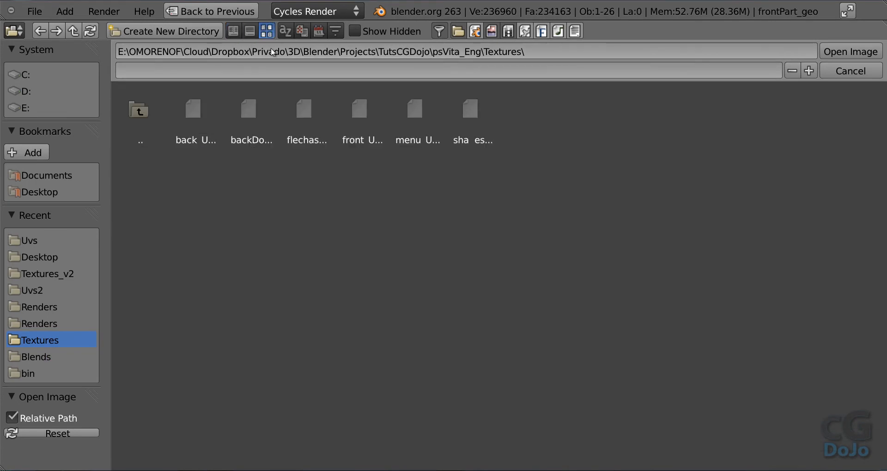
pyautogui.doubleClick(378, 112)
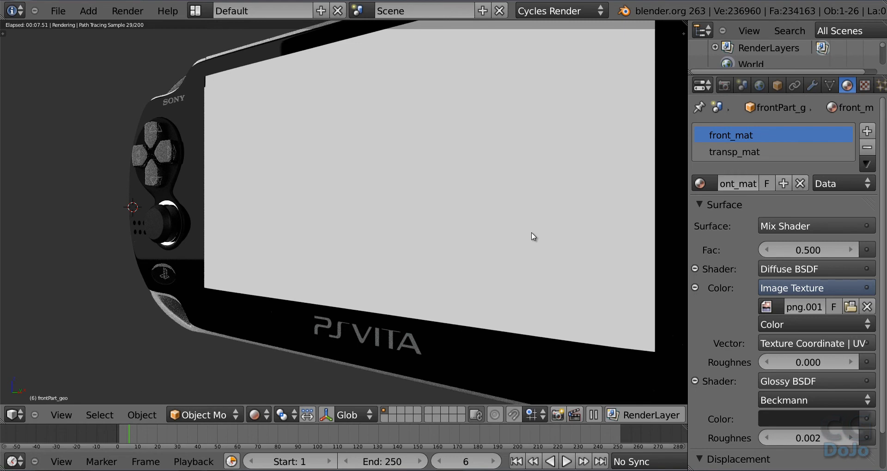
# - Turn the console around, select its back shell and make back_mat.001 the active material
pyautogui.scroll(-1, 501, 237)
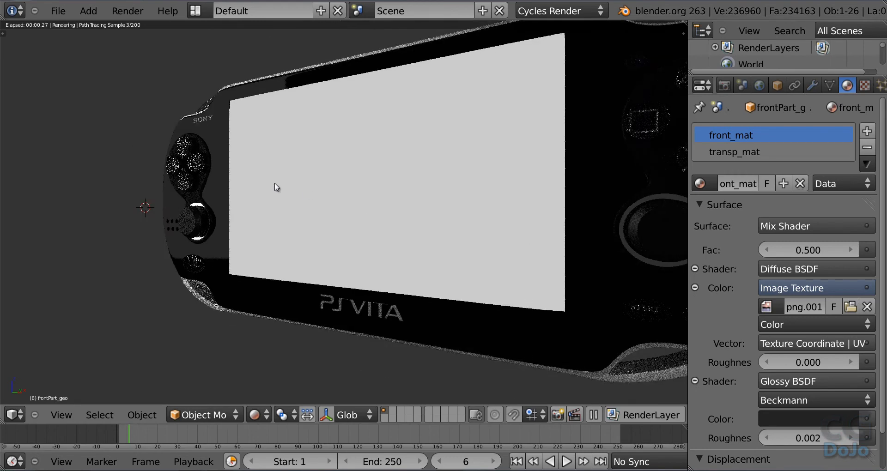
pyautogui.scroll(-1, 521, 274)
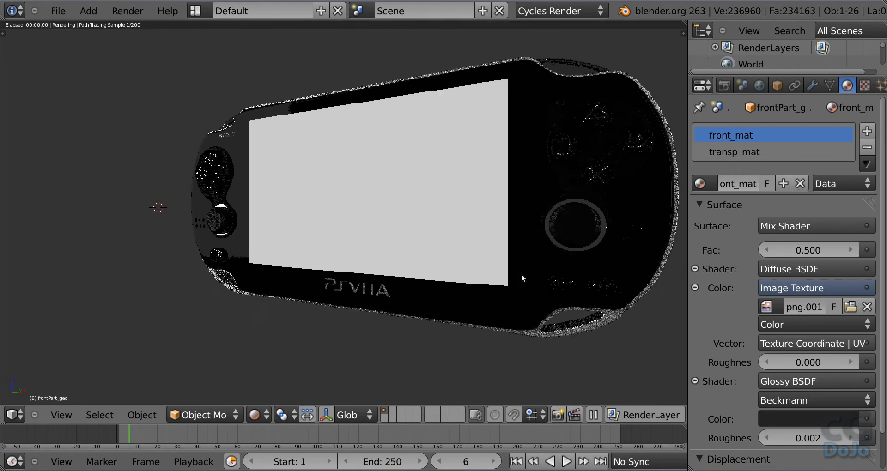
pyautogui.moveTo(517, 250); pyautogui.dragTo(368, 259, button='middle')
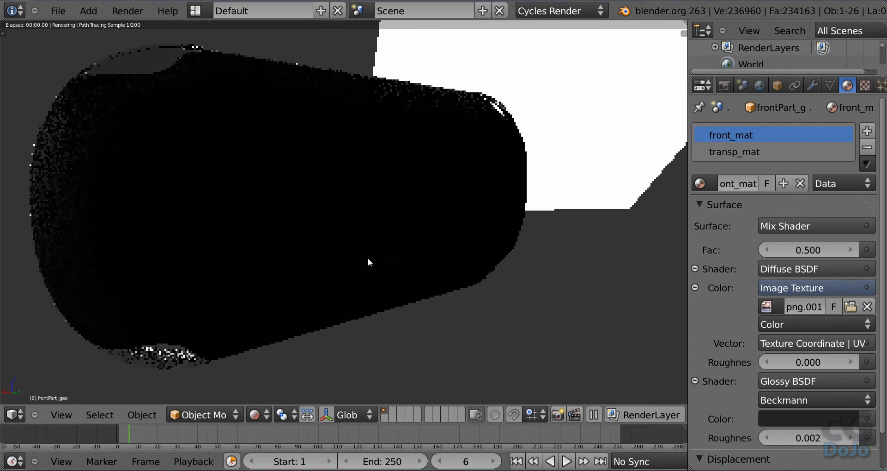
pyautogui.rightClick(375, 224)
pyautogui.click(772, 137)
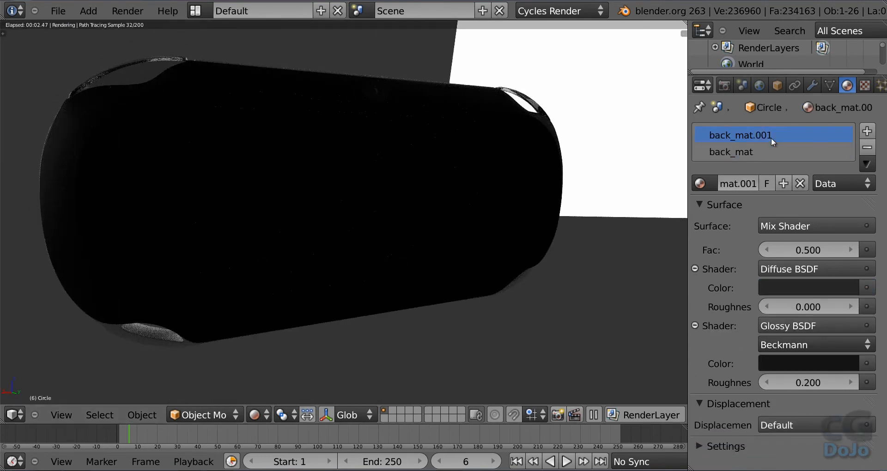
pyautogui.rightClick(422, 240)
pyautogui.rightClick(423, 239)
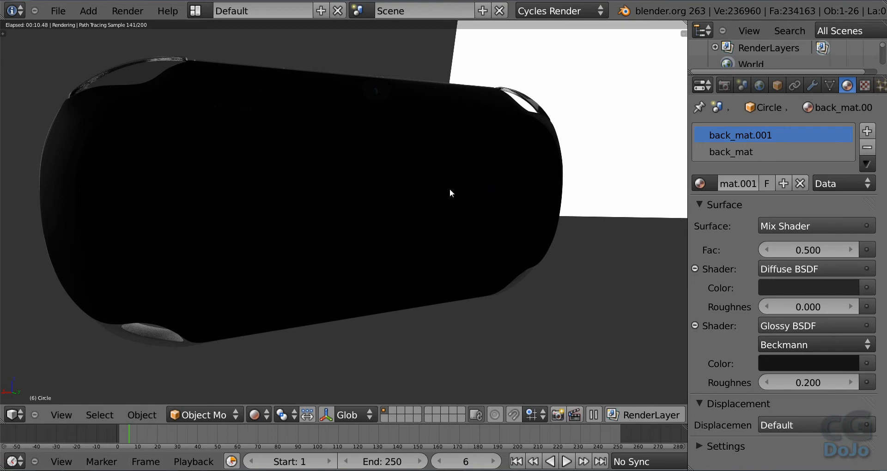
pyautogui.press('Tab')
pyautogui.press('Tab')
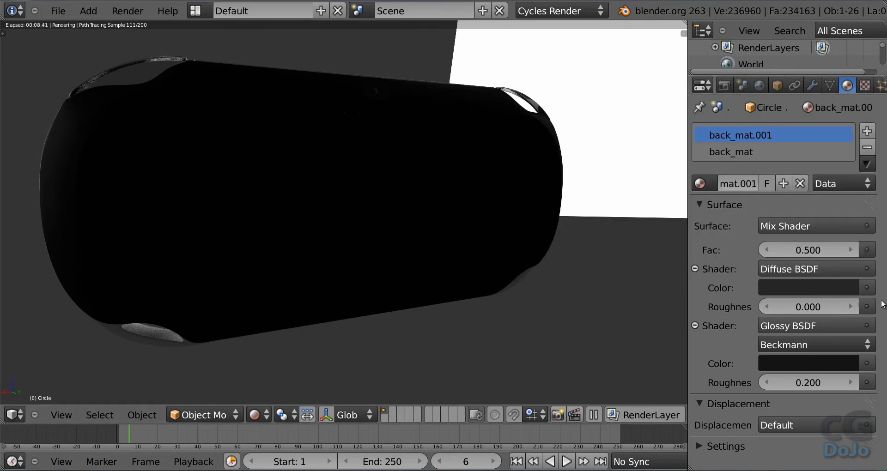
# - Assign an Image Texture with Texture Coordinate UV to the Diffuse BSDF color of back_mat.001
pyautogui.click(866, 287)
pyautogui.click(866, 287)
pyautogui.click(866, 287)
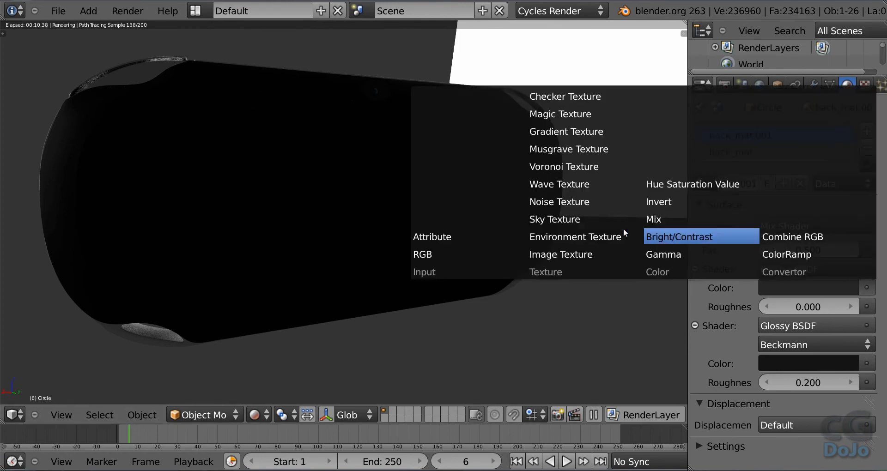
pyautogui.click(575, 253)
pyautogui.click(860, 344)
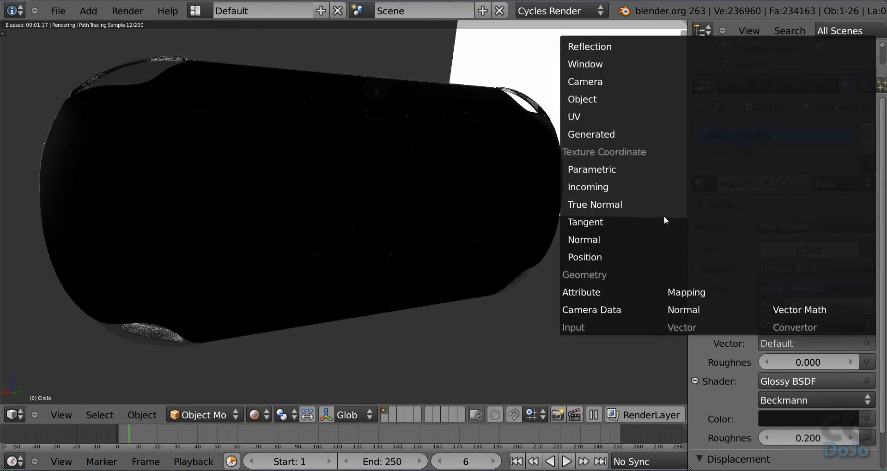
pyautogui.click(595, 114)
# - Load back_UVs.png from the Textures folder into the image texture of back_mat.001
pyautogui.click(834, 308)
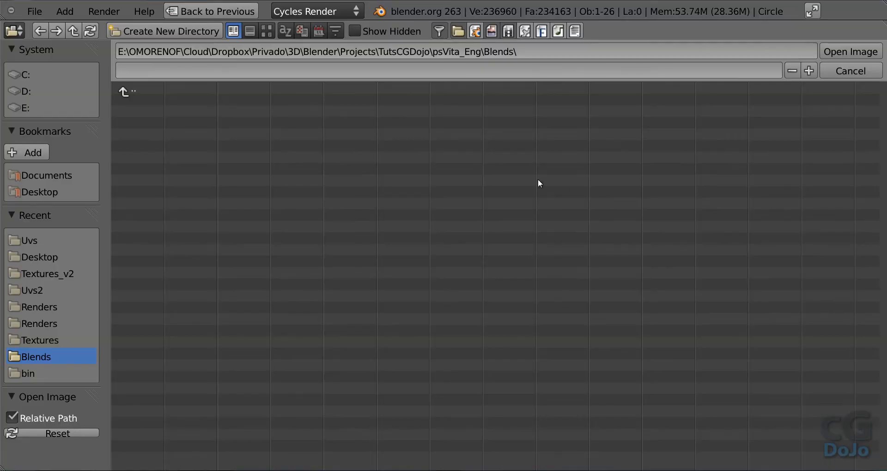
pyautogui.click(148, 89)
pyautogui.click(160, 146)
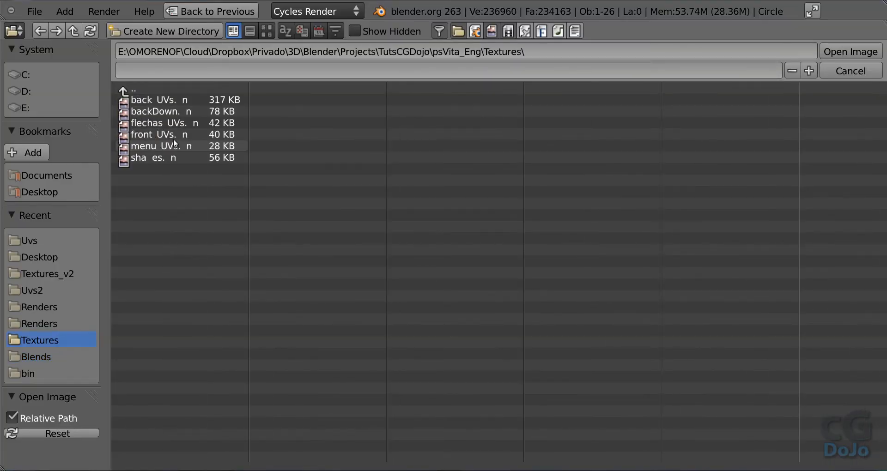
pyautogui.click(266, 31)
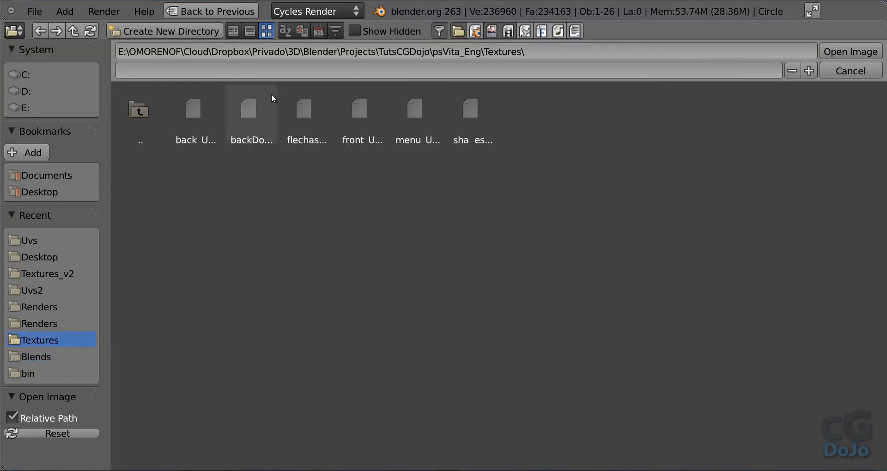
pyautogui.doubleClick(203, 116)
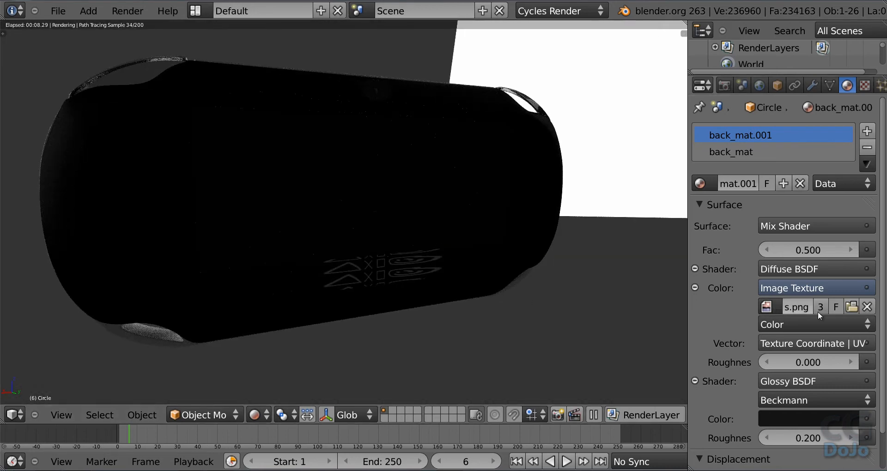
# - Replace the image in back_mat.001's texture with backDown.png from the Textures folder
pyautogui.click(858, 307)
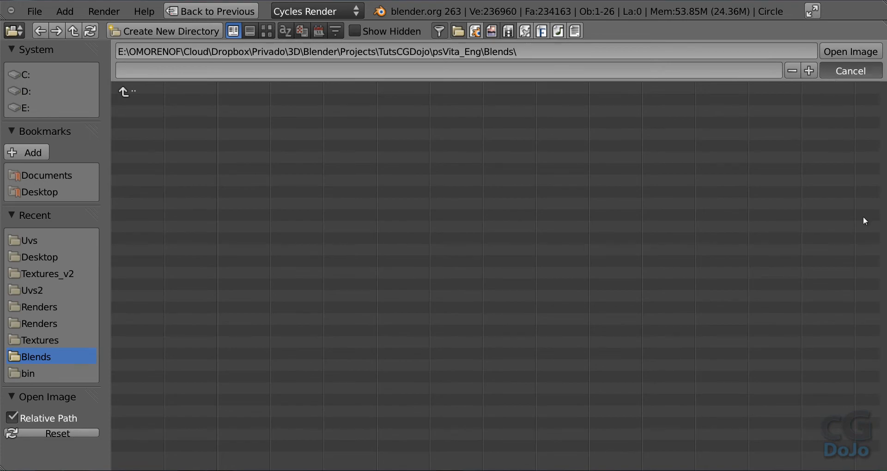
pyautogui.press('Escape')
pyautogui.click(872, 307)
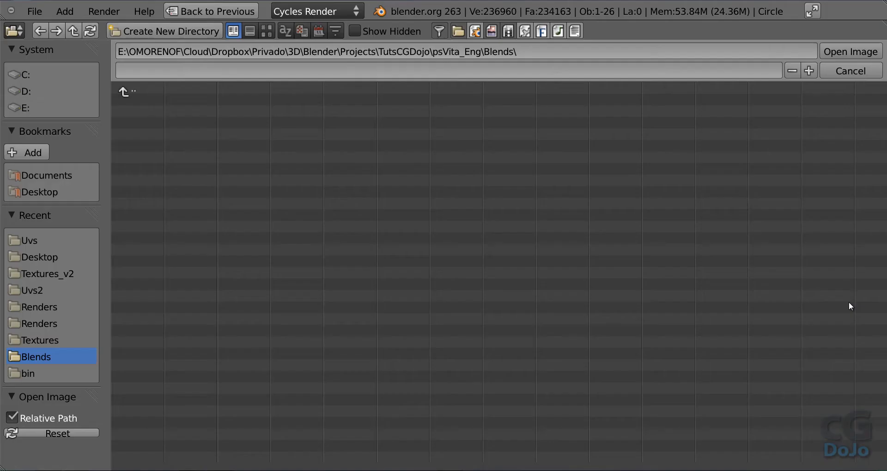
pyautogui.click(126, 92)
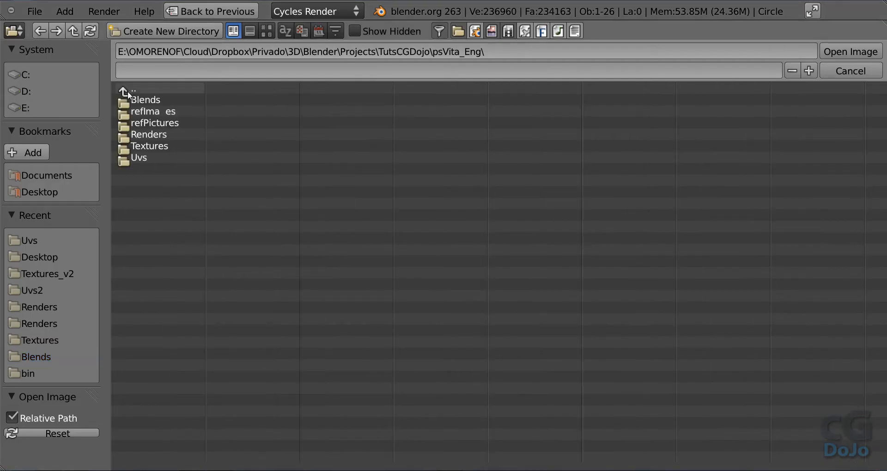
pyautogui.click(149, 147)
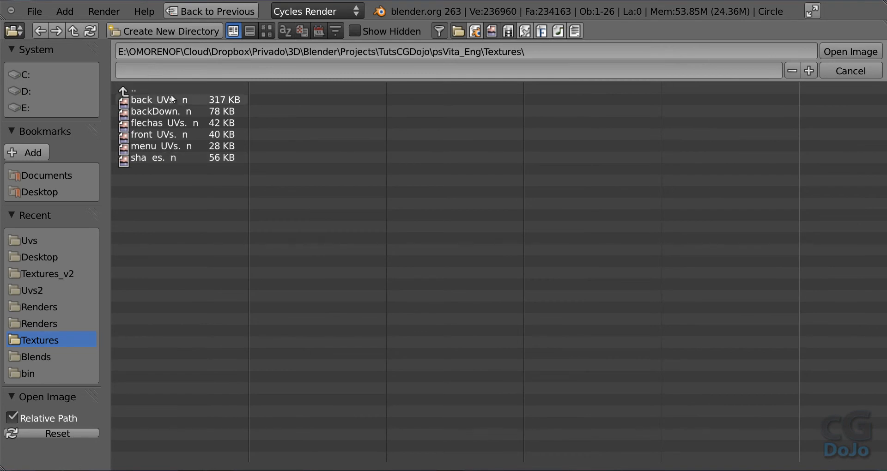
pyautogui.click(265, 35)
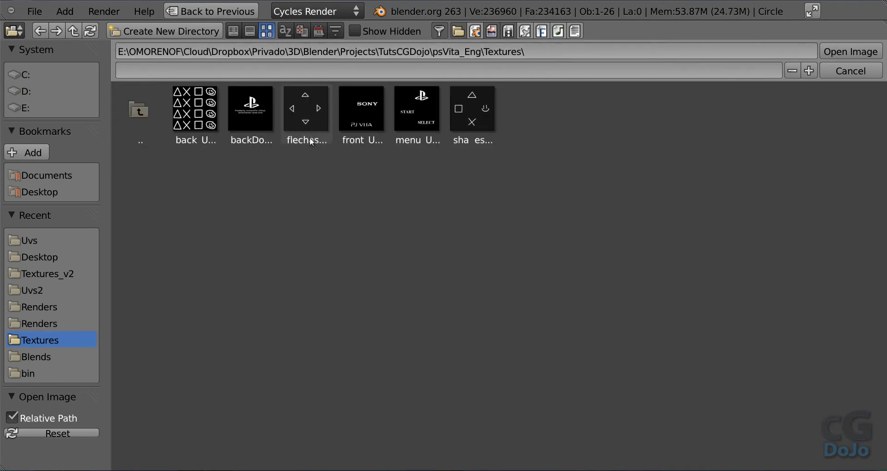
pyautogui.doubleClick(262, 113)
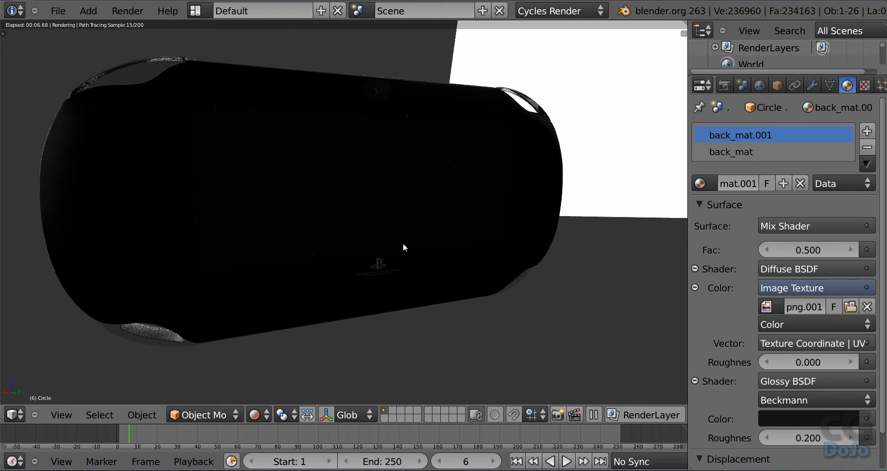
# - Make back_mat the active material and assign an Image Texture with Texture Coordinate UV to its Diffuse BSDF color
pyautogui.scroll(1, 403, 243)
pyautogui.moveTo(402, 243); pyautogui.dragTo(358, 229, button='middle')
pyautogui.scroll(3, 405, 318)
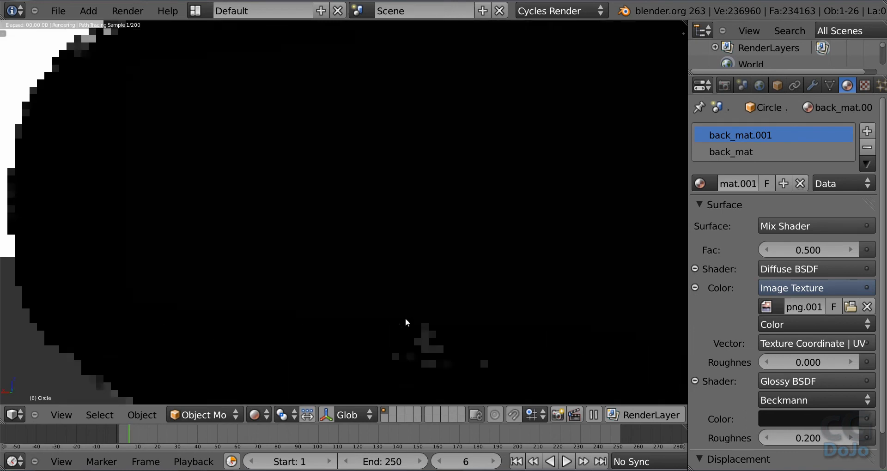
pyautogui.scroll(-2, 432, 331)
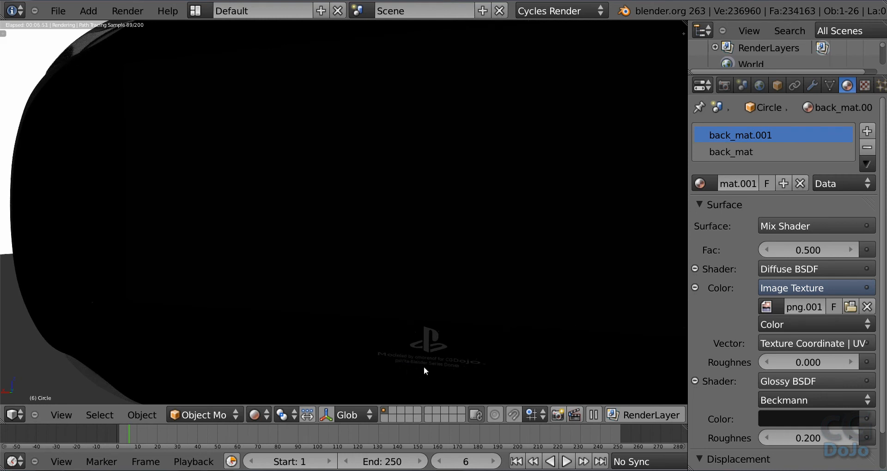
pyautogui.scroll(-2, 398, 355)
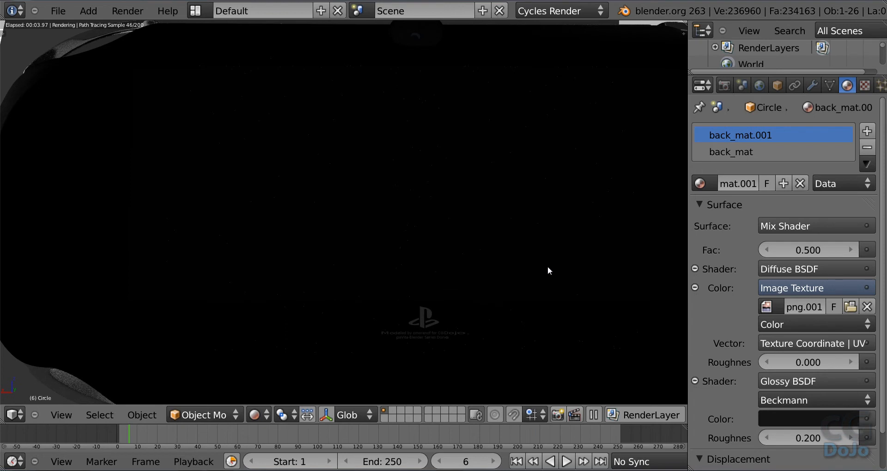
pyautogui.click(727, 155)
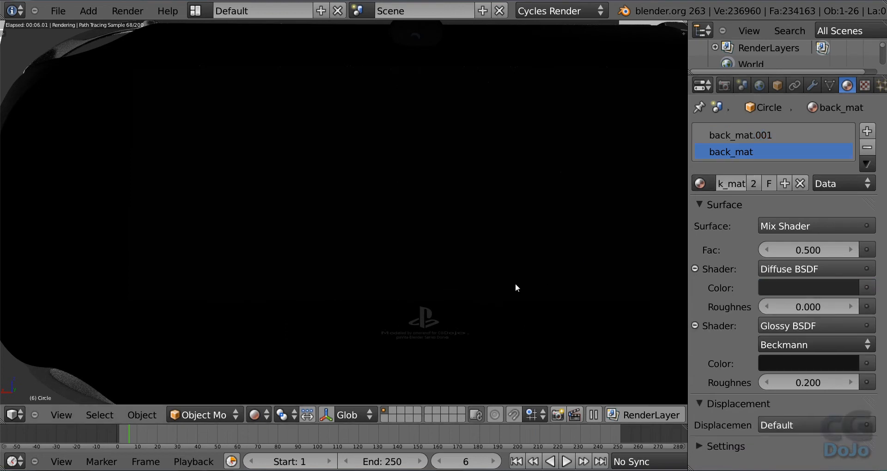
pyautogui.scroll(-2, 514, 284)
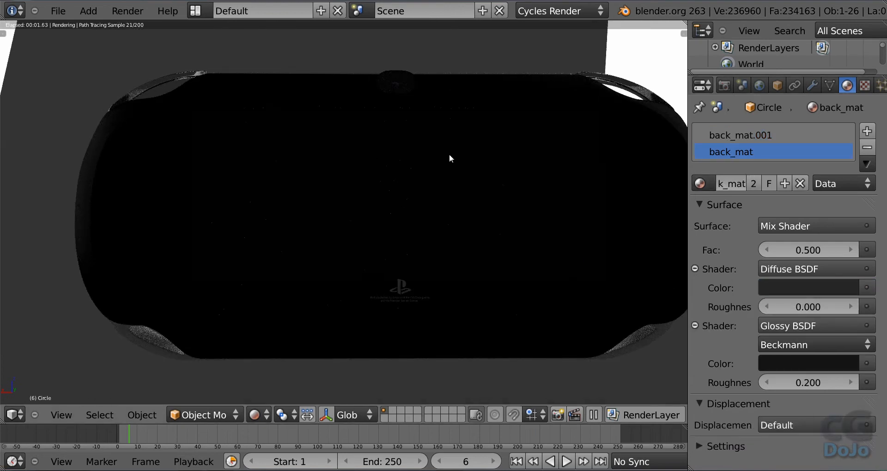
pyautogui.click(867, 287)
pyautogui.click(582, 250)
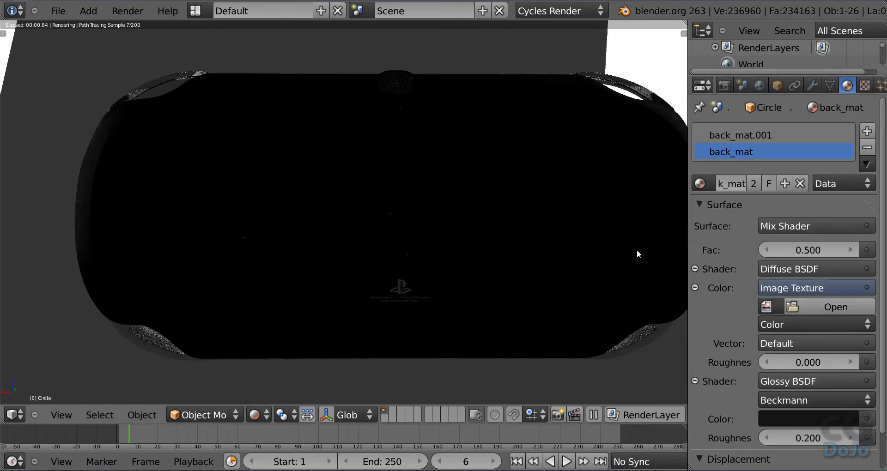
pyautogui.click(854, 342)
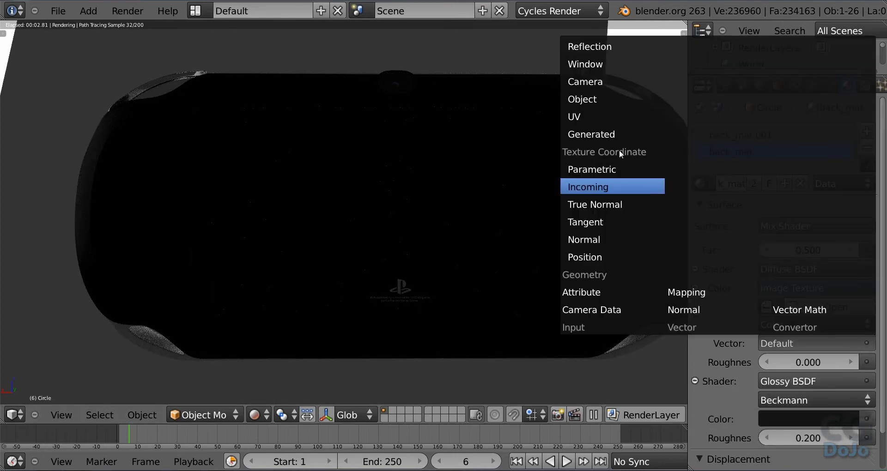
pyautogui.click(591, 115)
# - Load back_UVs.png from the Textures folder into the image texture of back_mat
pyautogui.click(816, 307)
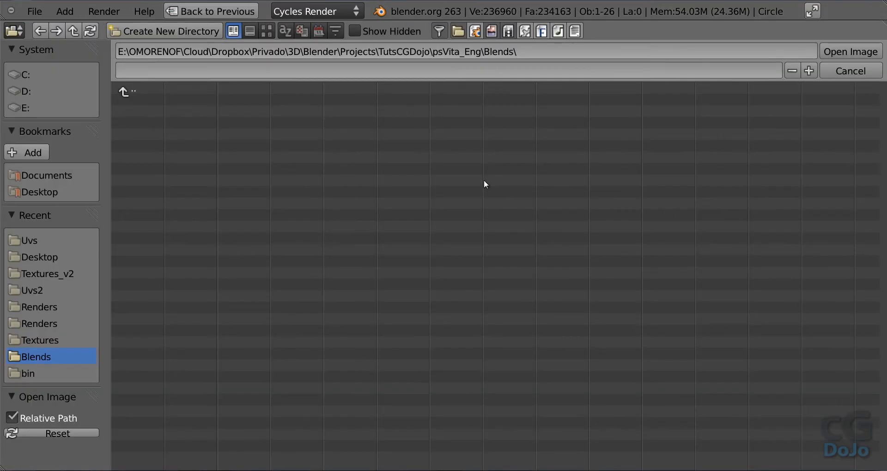
pyautogui.click(132, 90)
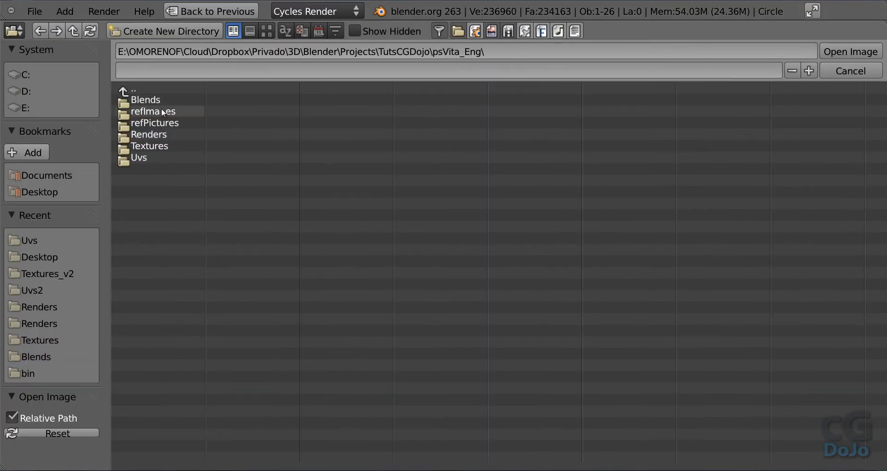
pyautogui.click(165, 146)
pyautogui.click(267, 32)
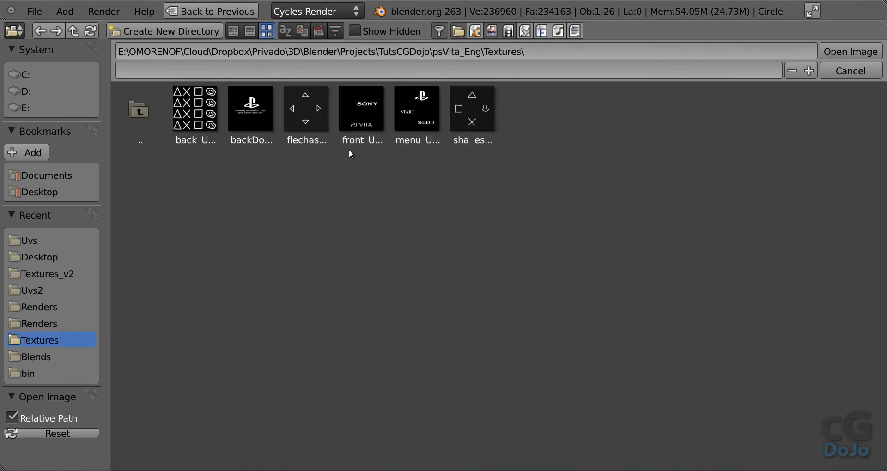
pyautogui.click(184, 115)
pyautogui.press('Return')
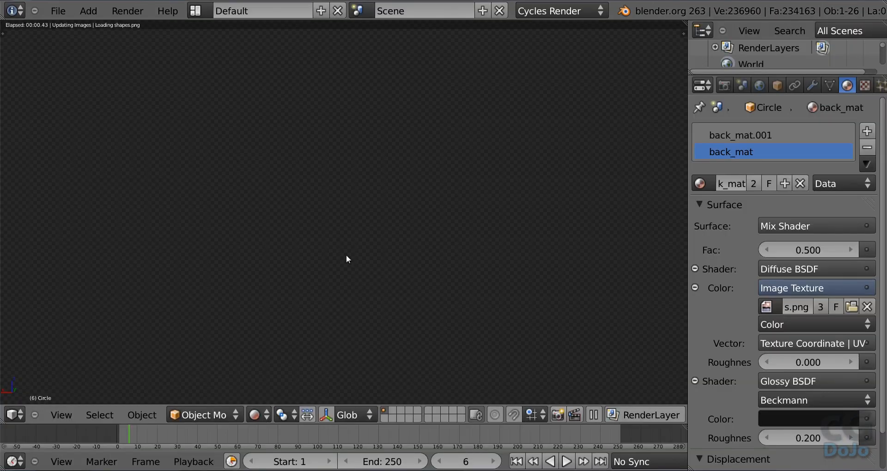
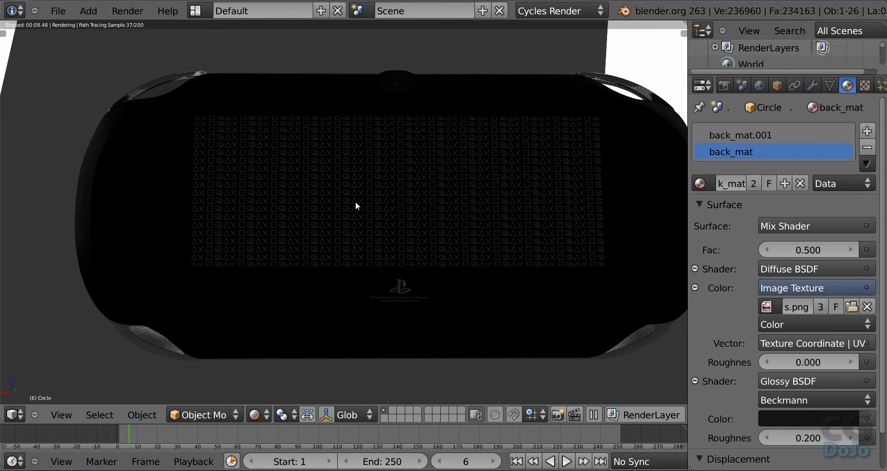
pyautogui.moveTo(422, 309)
pyautogui.mouseDown(button='middle')
pyautogui.moveTo(464, 314)
pyautogui.moveTo(420, 300)
pyautogui.mouseUp(button='middle')
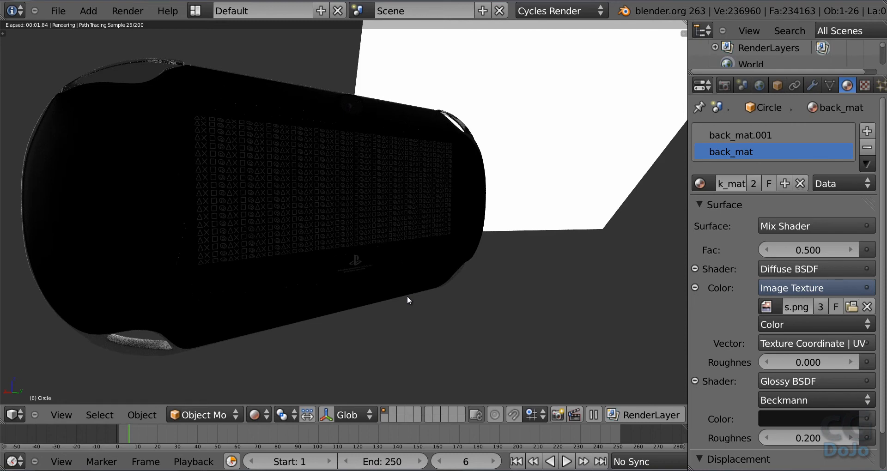
pyautogui.keyDown('shift'); pyautogui.rightClick(406, 296); pyautogui.keyUp('shift')
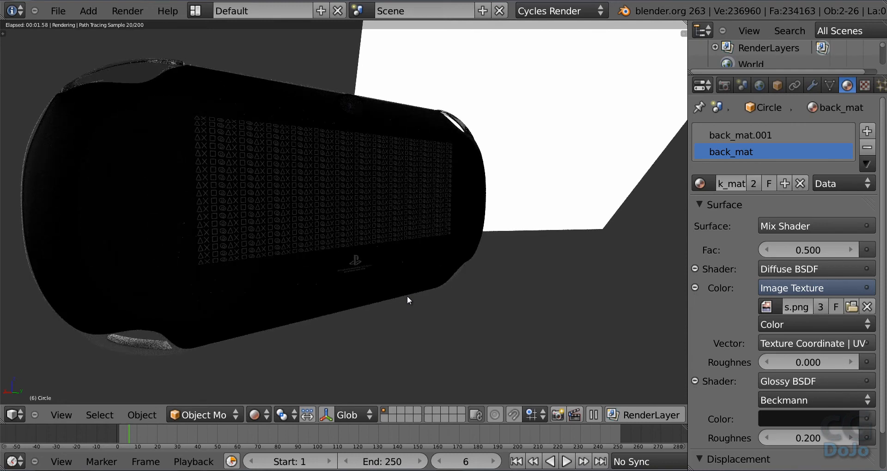
pyautogui.scroll(-18, 407, 296)
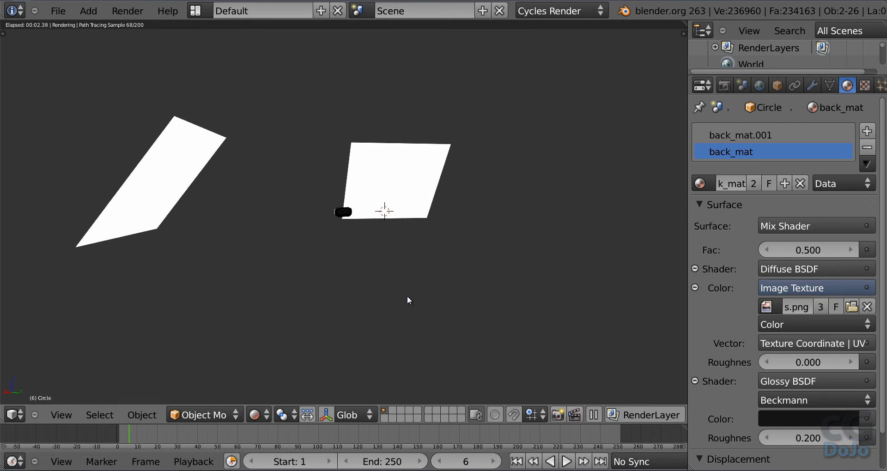
pyautogui.scroll(5, 407, 295)
pyautogui.scroll(-7, 406, 296)
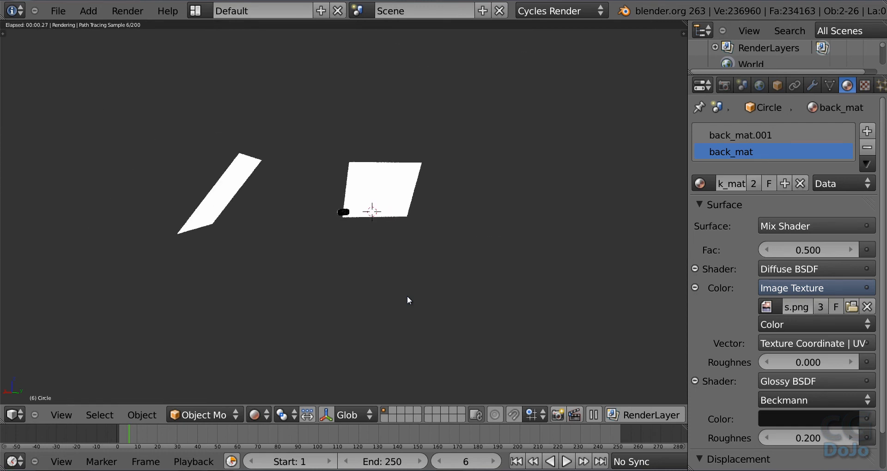
pyautogui.scroll(-1, 407, 296)
pyautogui.moveTo(361, 255); pyautogui.dragTo(348, 212, button='middle')
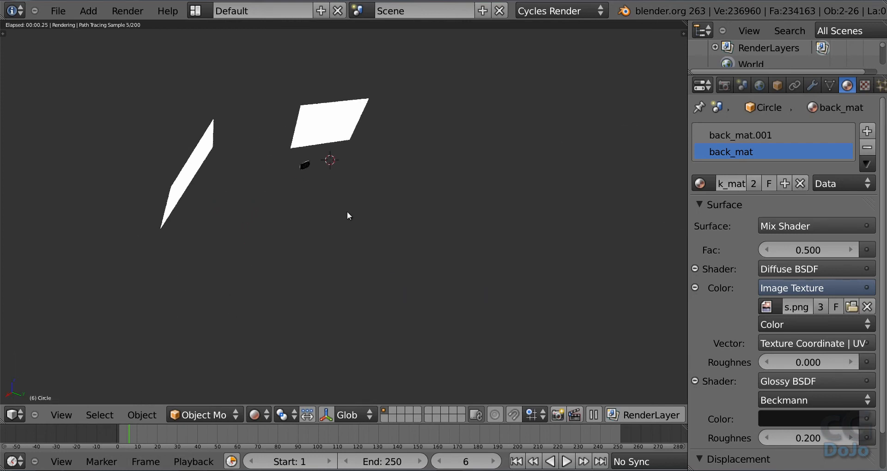
# - Select the console's middle part, center the view on it and turn the console to its front
pyautogui.rightClick(303, 168)
pyautogui.press('KP_Decimal')
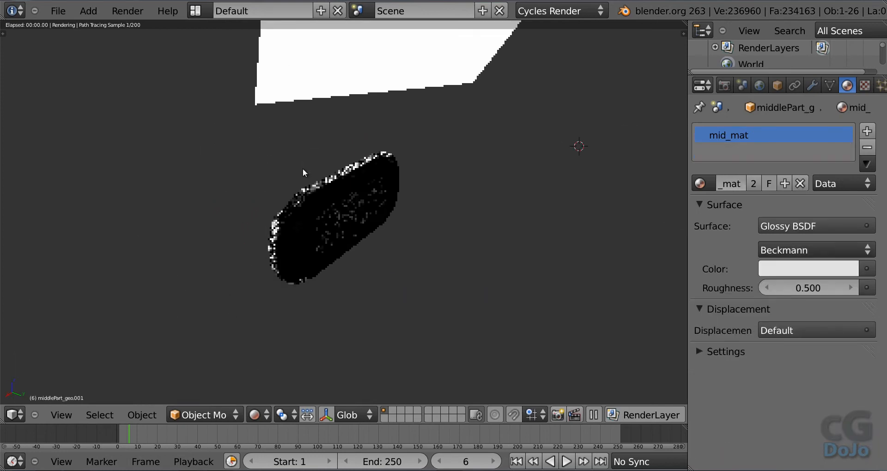
pyautogui.scroll(6, 339, 219)
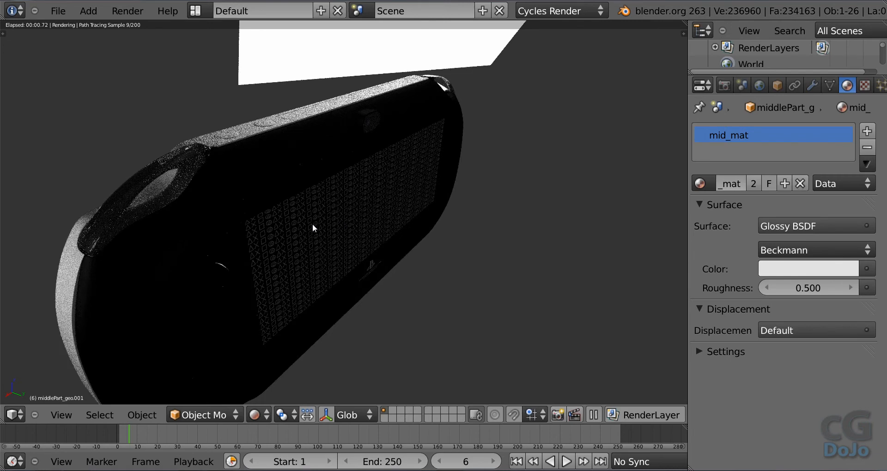
pyautogui.moveTo(344, 206); pyautogui.dragTo(410, 213, button='middle')
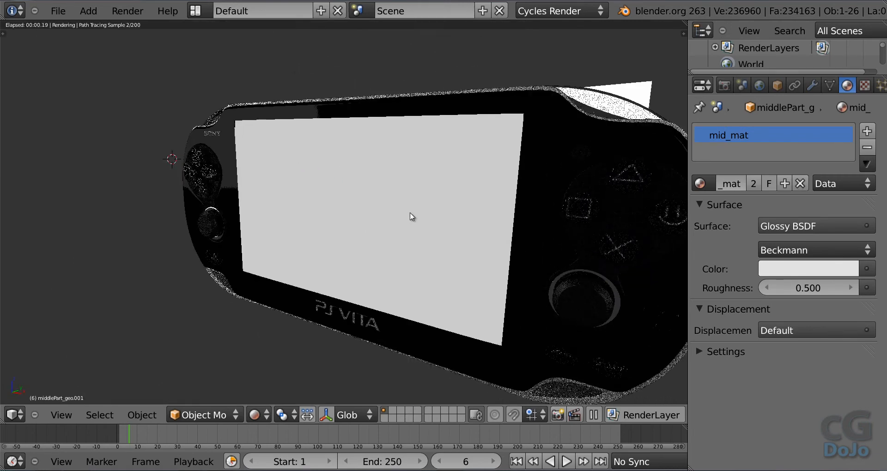
pyautogui.moveTo(373, 246); pyautogui.dragTo(339, 223, button='middle')
# - Select the console's screen and switch the viewport shading to Solid
pyautogui.rightClick(341, 224)
pyautogui.rightClick(341, 224)
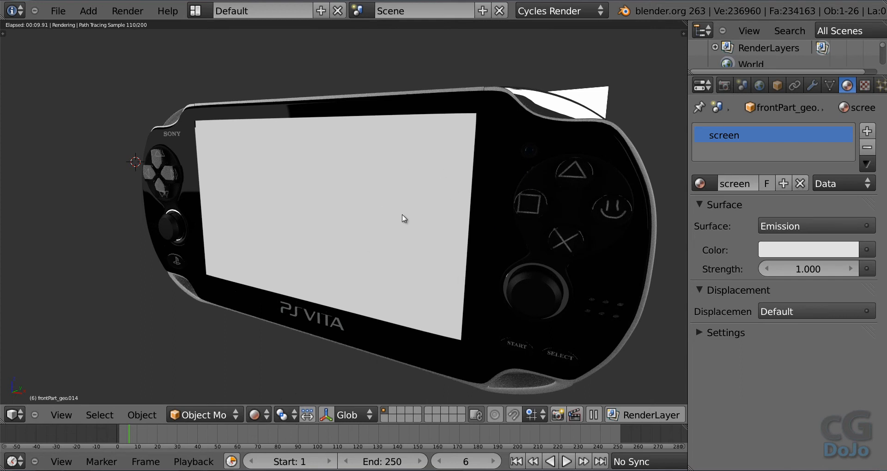
pyautogui.click(264, 415)
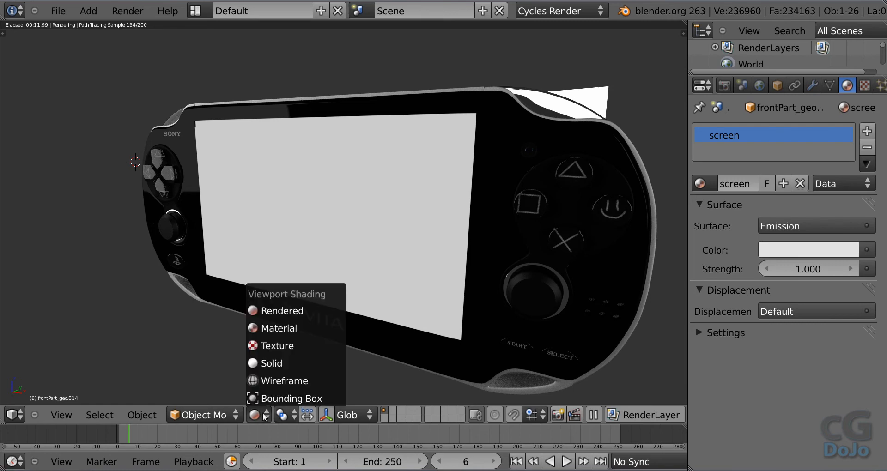
pyautogui.click(271, 363)
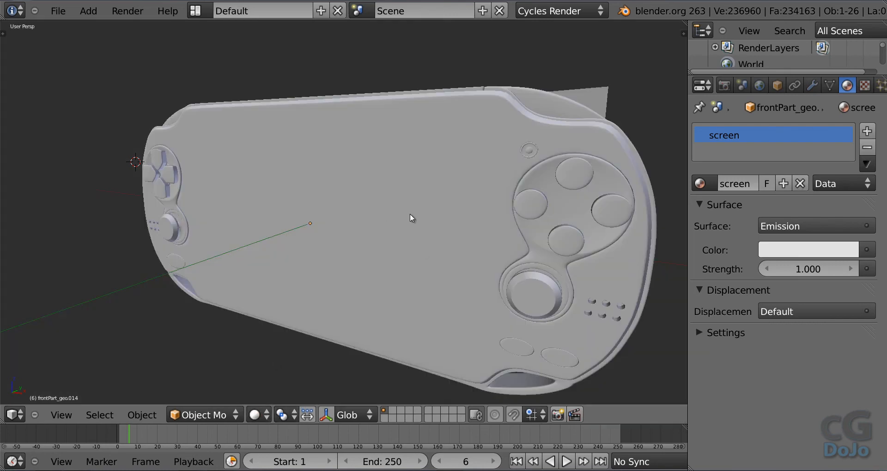
# - Examine the screen's mesh by temporarily shifting all its faces out of the console's front, then leave mesh editing
pyautogui.press('Tab')
pyautogui.hotkey('ctrl', 'r')
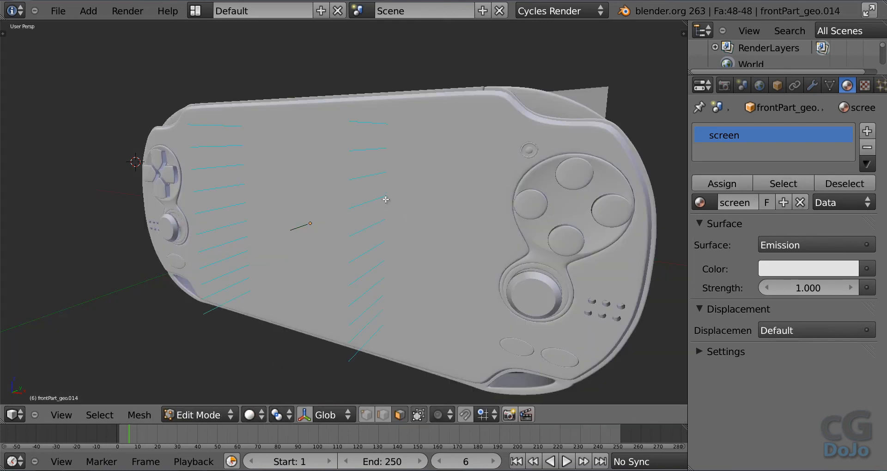
pyautogui.press('a')
pyautogui.press('g')
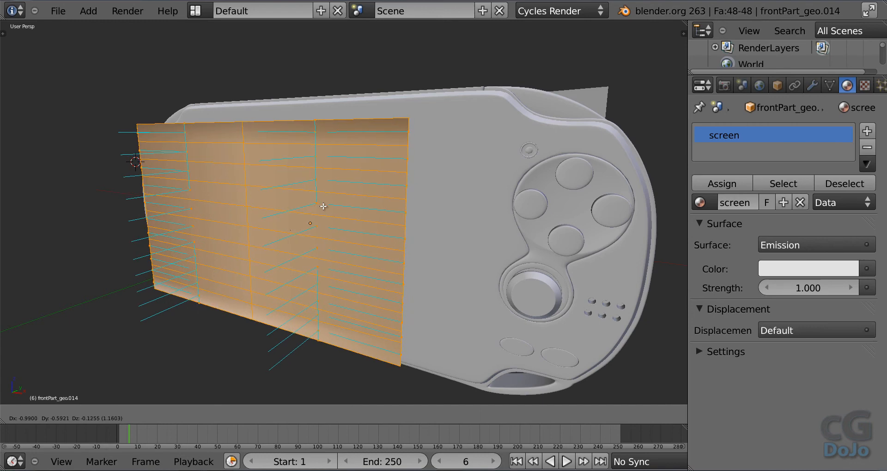
pyautogui.rightClick(322, 206)
pyautogui.press('a')
pyautogui.press('Tab')
# - Inspect the front part's mesh and the material of a face covering the screen, viewing the part in wireframe
pyautogui.rightClick(418, 177)
pyautogui.press('Tab')
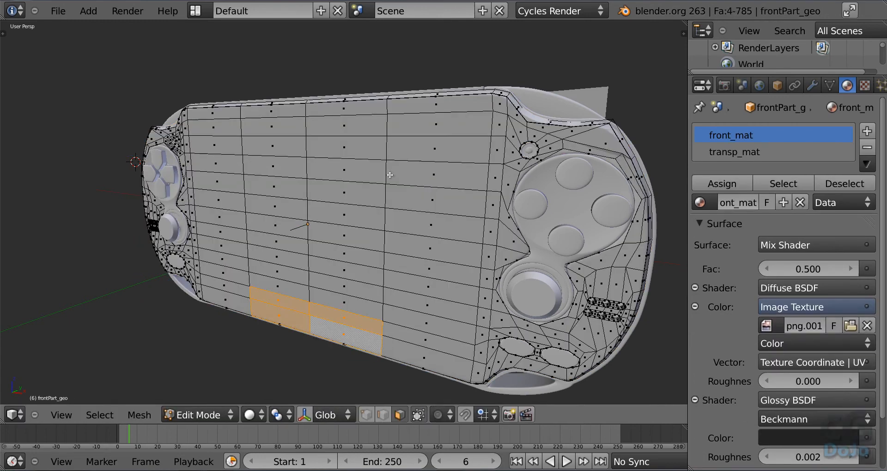
pyautogui.rightClick(445, 122)
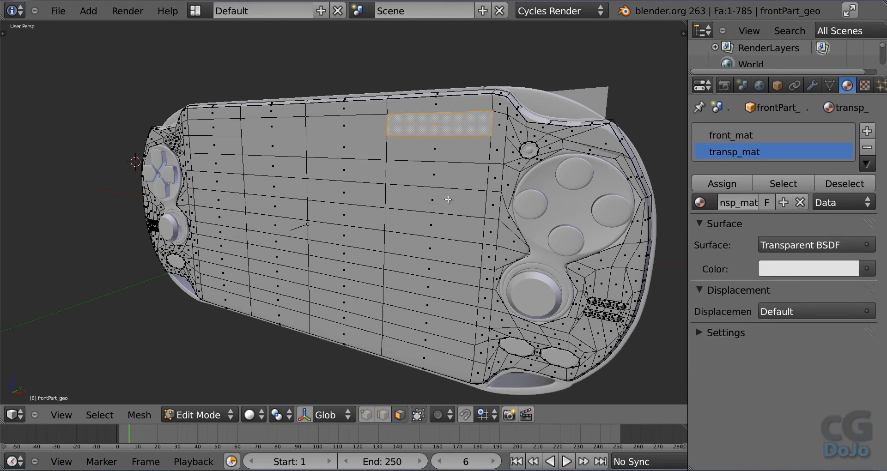
pyautogui.moveTo(448, 199); pyautogui.dragTo(413, 41, button='middle')
pyautogui.press('z')
pyautogui.press('Tab')
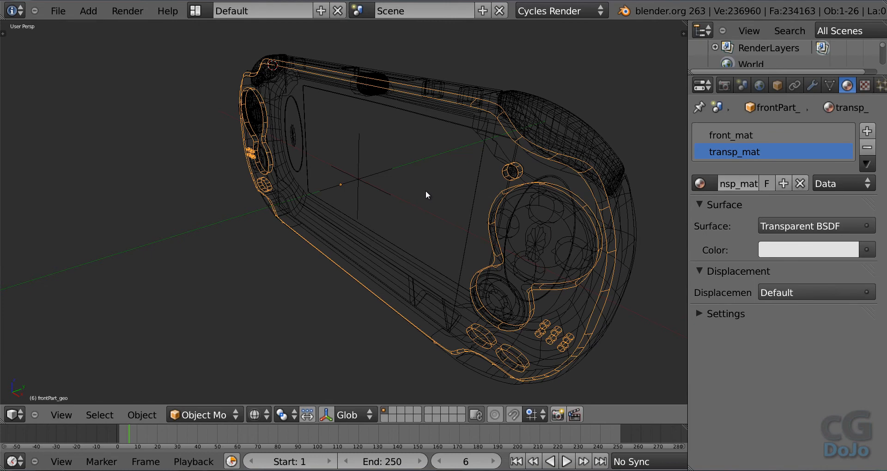
pyautogui.press('z')
# - Set the surface shader of the front part's transp_mat to Transparent BSDF
pyautogui.moveTo(429, 193); pyautogui.dragTo(489, 182, button='middle')
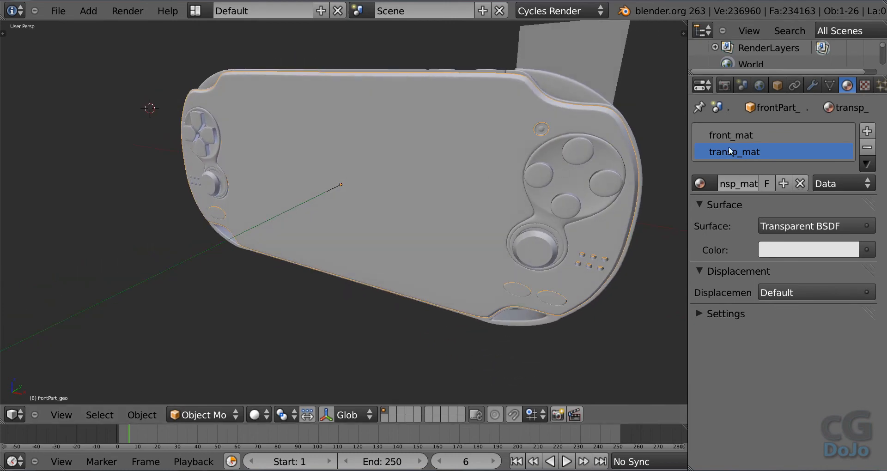
pyautogui.click(817, 225)
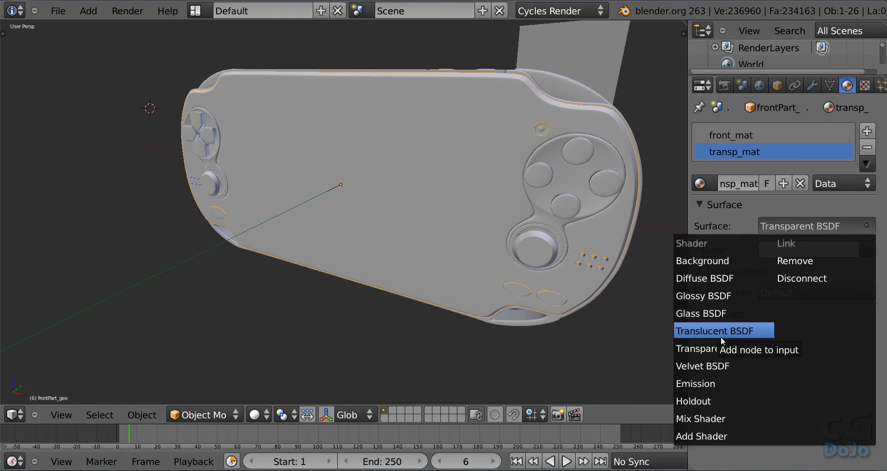
pyautogui.click(724, 348)
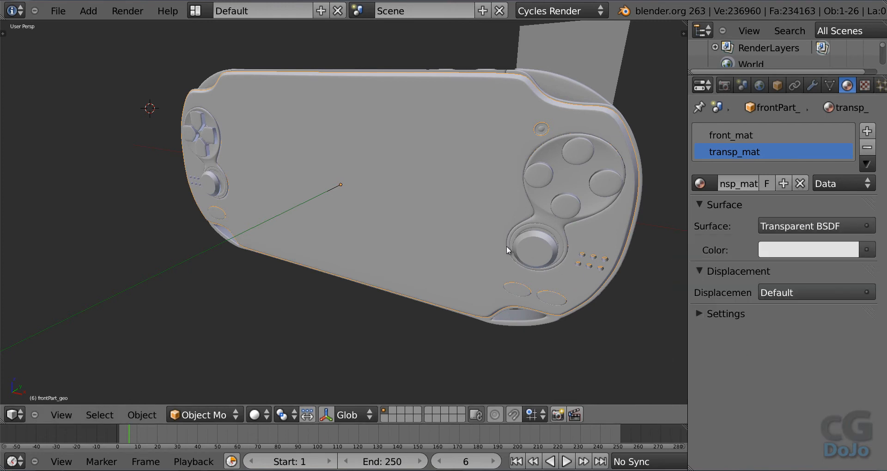
pyautogui.keyDown('shift'); pyautogui.moveTo(522, 234); pyautogui.dragTo(485, 238, button='middle'); pyautogui.keyUp('shift')
pyautogui.scroll(2, 524, 254)
pyautogui.scroll(-3, 523, 254)
pyautogui.press('Tab')
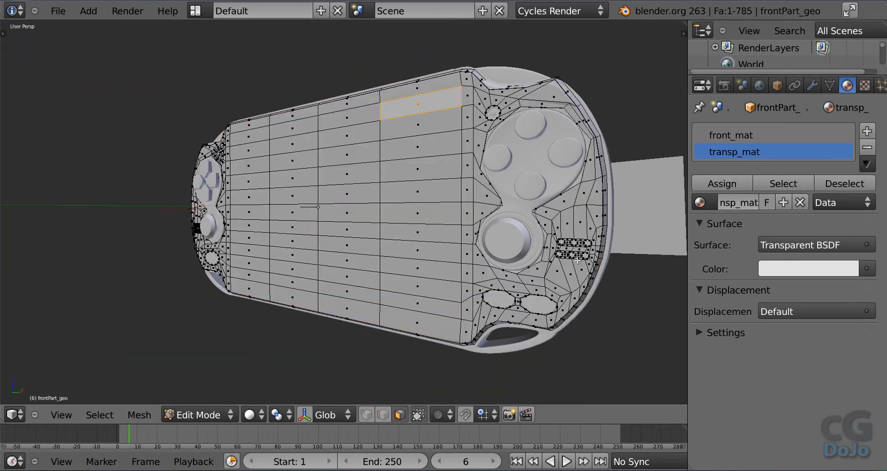
pyautogui.press('Tab')
pyautogui.rightClick(609, 259)
pyautogui.press('Tab')
pyautogui.press('Tab')
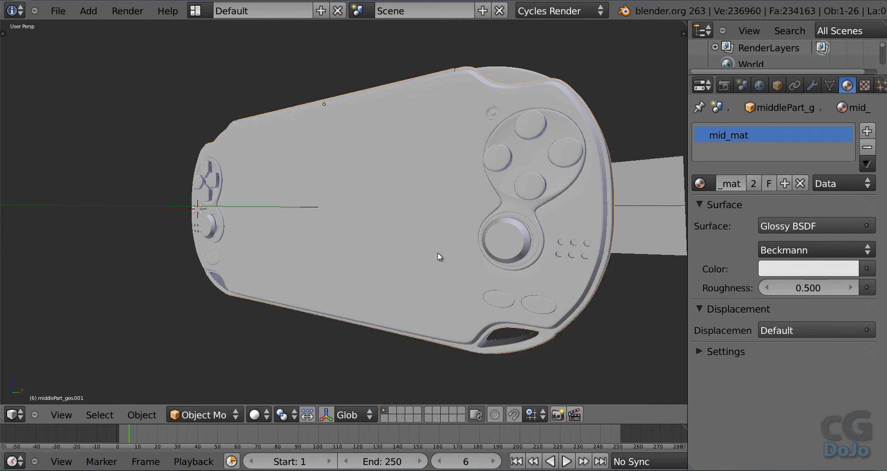
pyautogui.moveTo(437, 253); pyautogui.dragTo(407, 287, button='middle')
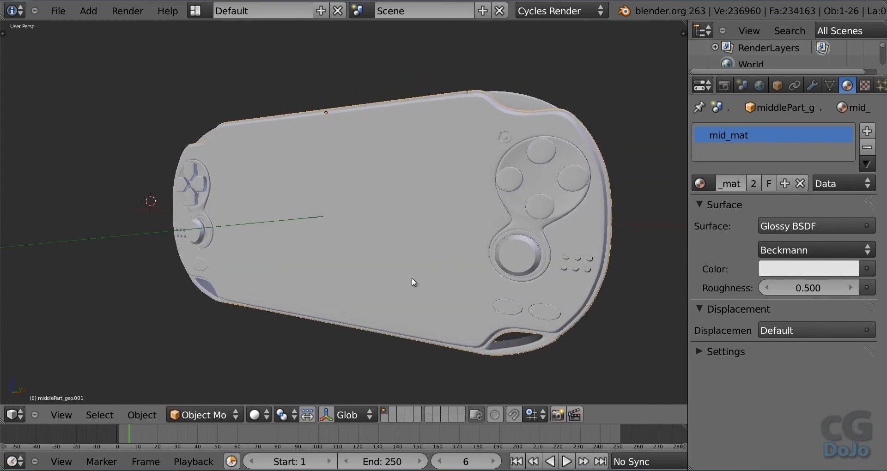
pyautogui.moveTo(419, 235)
pyautogui.mouseDown(button='middle')
pyautogui.moveTo(395, 273)
pyautogui.moveTo(416, 245)
pyautogui.mouseUp(button='middle')
# - Select the console's screen and assign an Image Texture with Texture Coordinate UV to its Emission color
pyautogui.rightClick(373, 207)
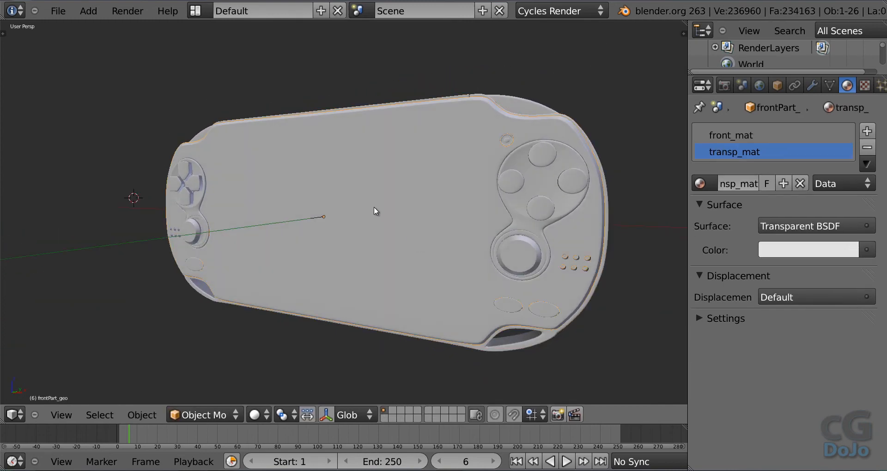
pyautogui.rightClick(375, 207)
pyautogui.click(867, 251)
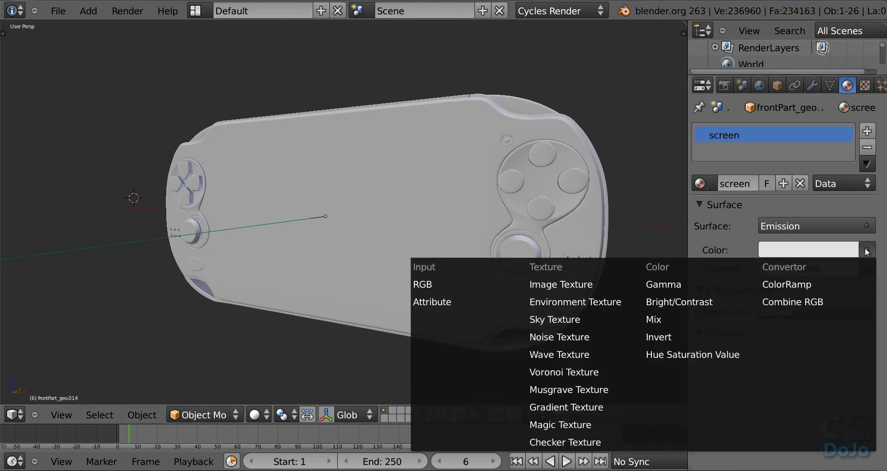
pyautogui.click(865, 250)
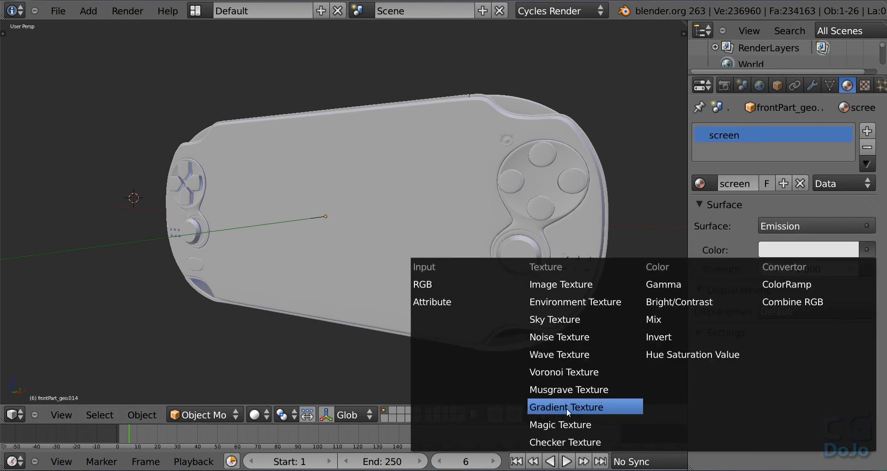
pyautogui.click(576, 286)
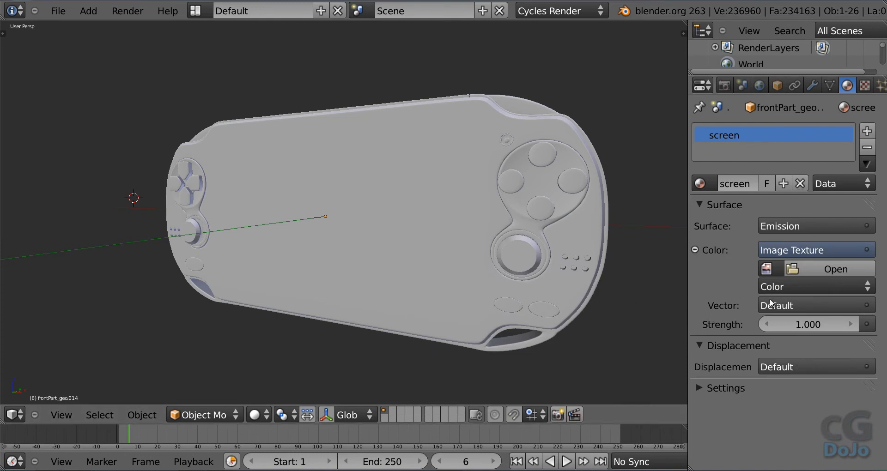
pyautogui.click(854, 305)
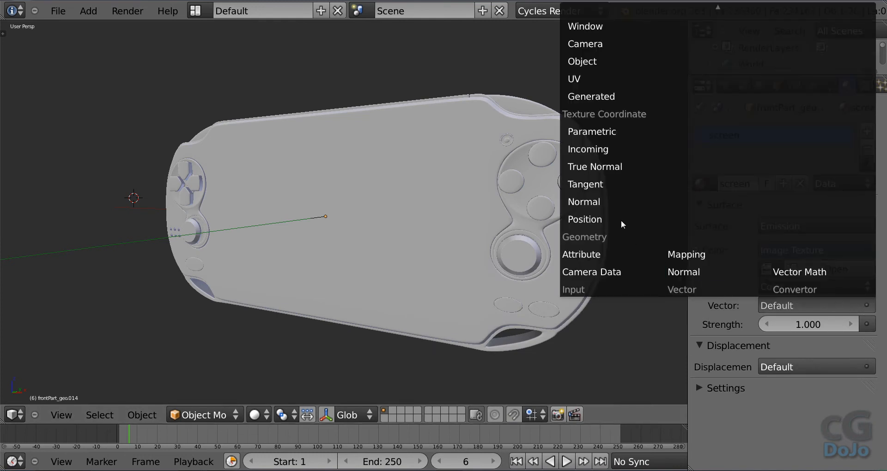
pyautogui.click(591, 79)
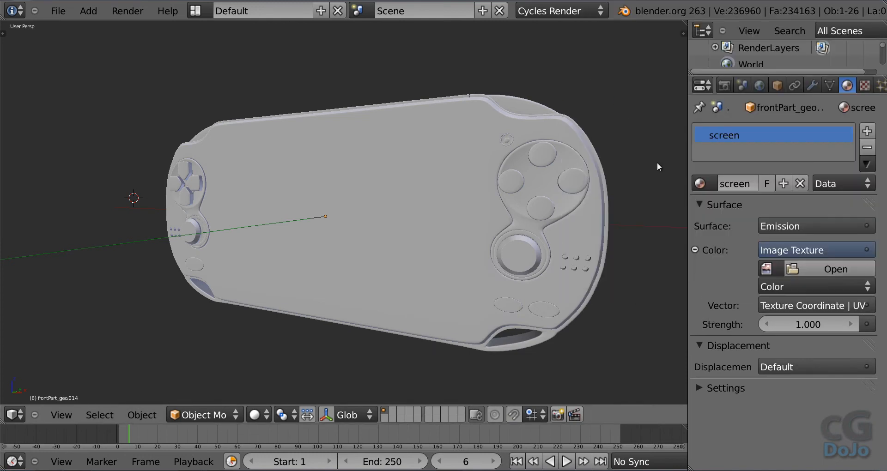
# - Open the project's Textures folder for the screen's image texture and display its files as thumbnails
pyautogui.click(836, 268)
pyautogui.click(132, 90)
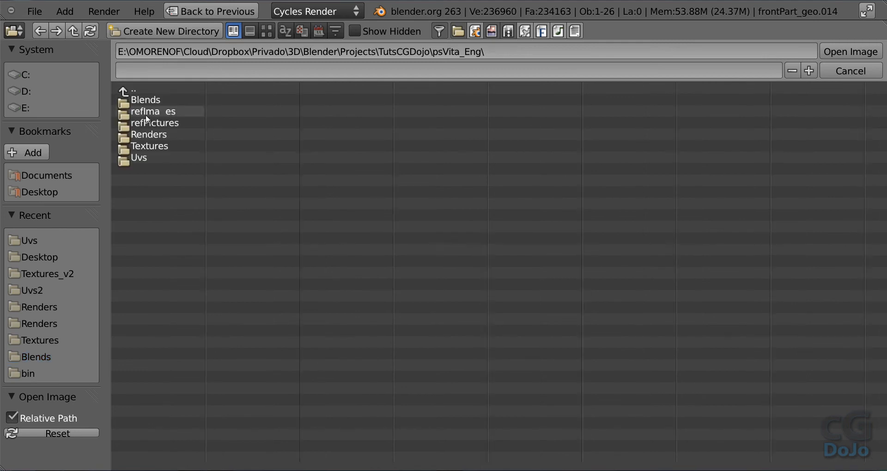
pyautogui.click(157, 148)
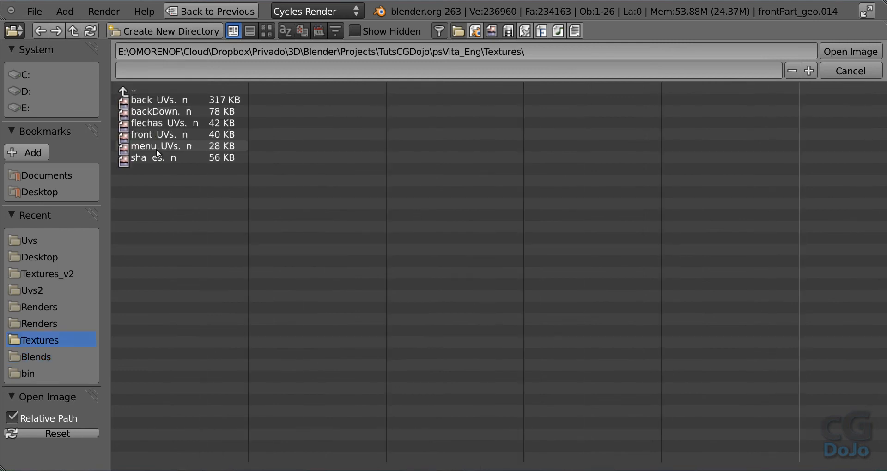
pyautogui.click(266, 31)
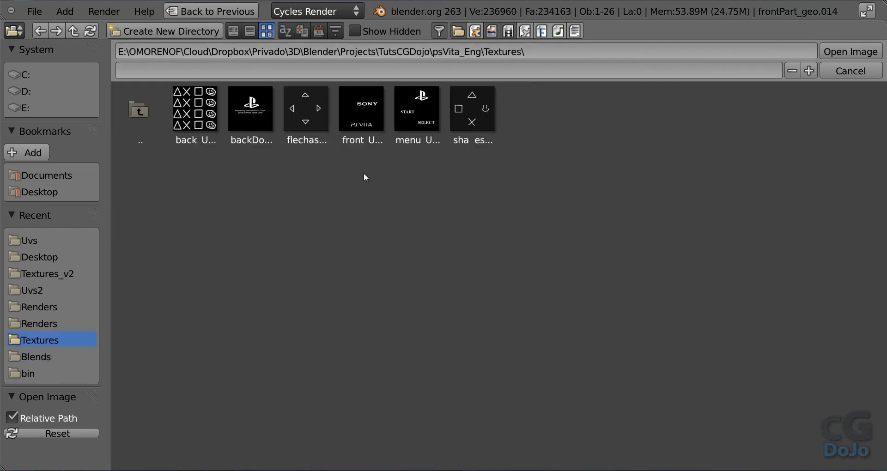
# - Reload the Textures folder and load the CG DoJo background image into the screen's image texture
pyautogui.click(120, 112)
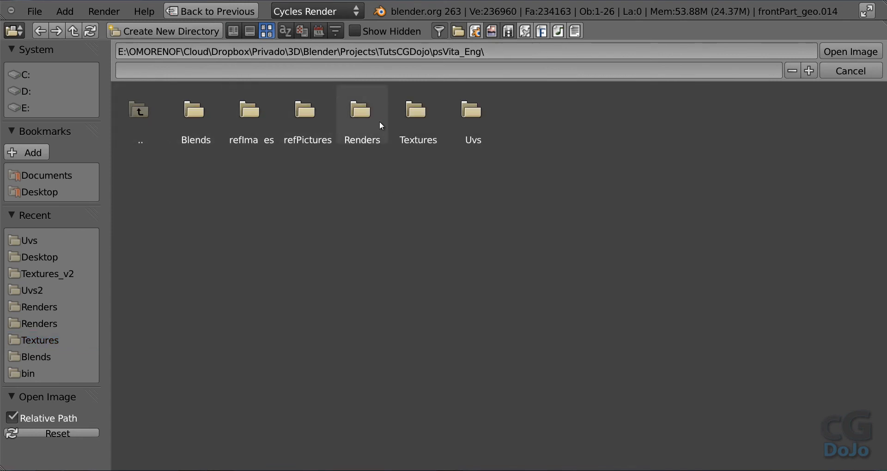
pyautogui.click(407, 121)
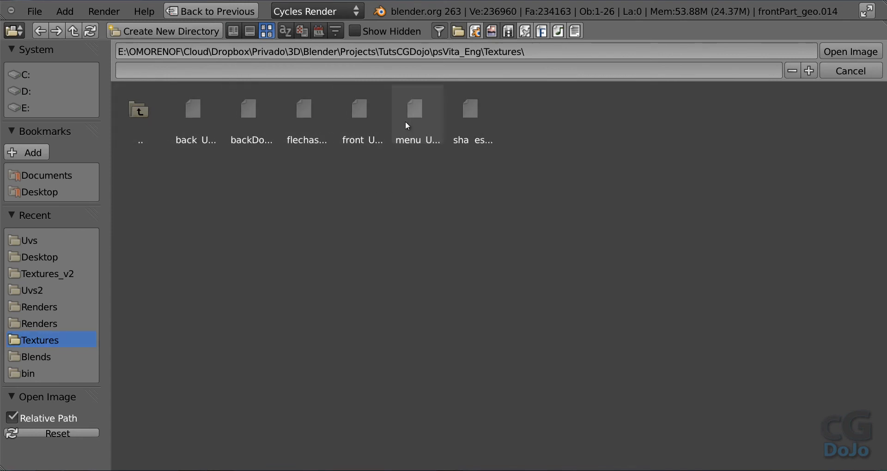
pyautogui.click(139, 104)
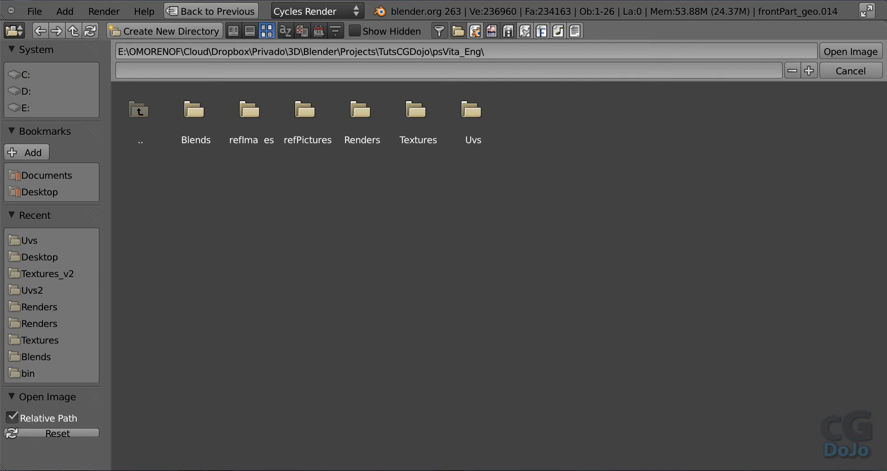
pyautogui.click(95, 470)
pyautogui.click(843, 438)
pyautogui.click(424, 113)
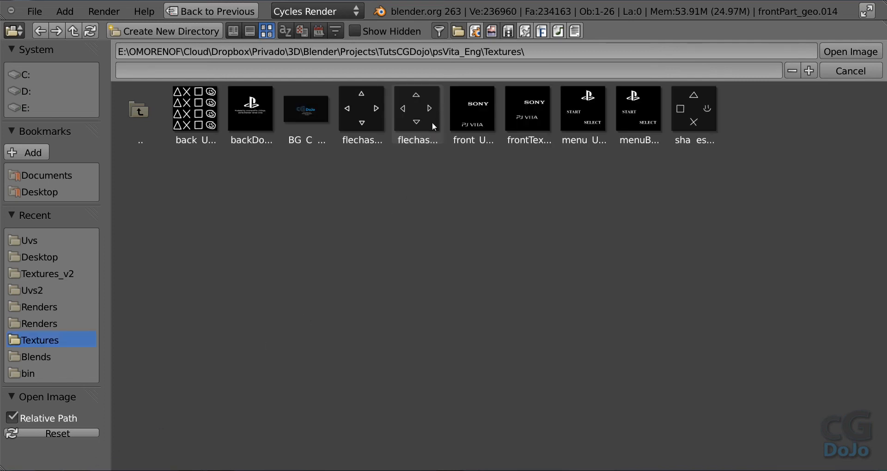
pyautogui.click(317, 116)
pyautogui.doubleClick(317, 114)
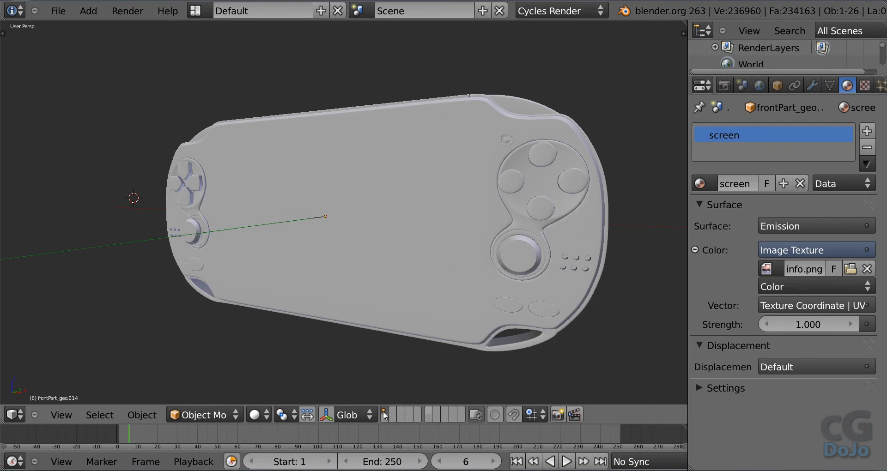
# - Check the textured console from both sides in Rendered viewport shading and return to Solid shading
pyautogui.click(259, 414)
pyautogui.click(285, 310)
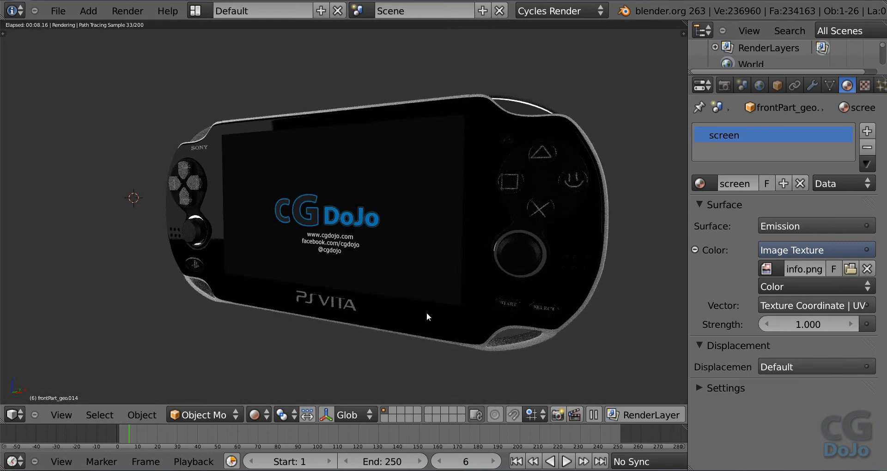
pyautogui.rightClick(360, 304)
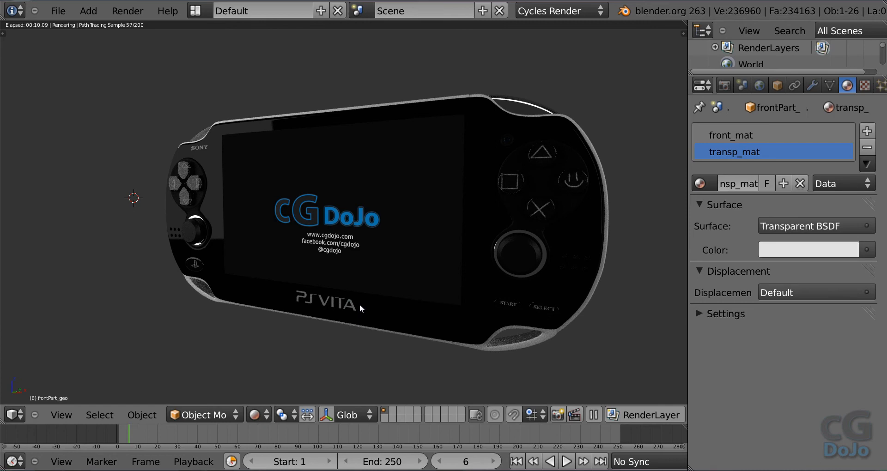
pyautogui.scroll(-4, 360, 304)
pyautogui.moveTo(380, 276); pyautogui.dragTo(435, 276, button='middle')
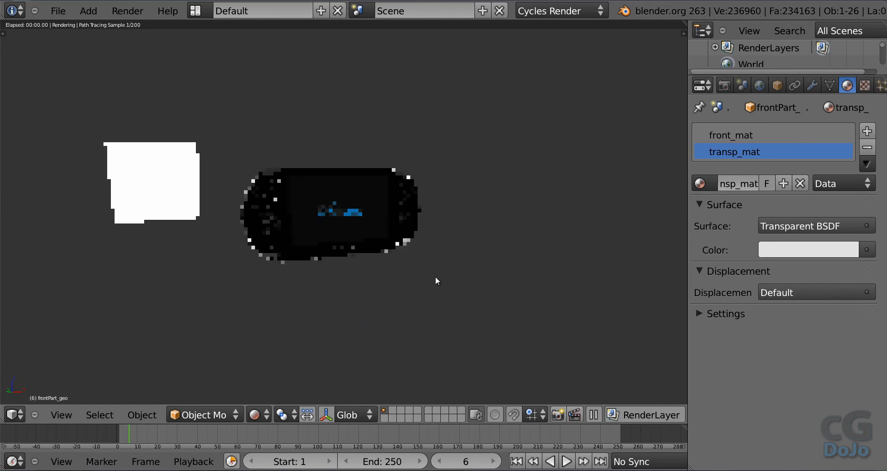
pyautogui.scroll(3, 421, 259)
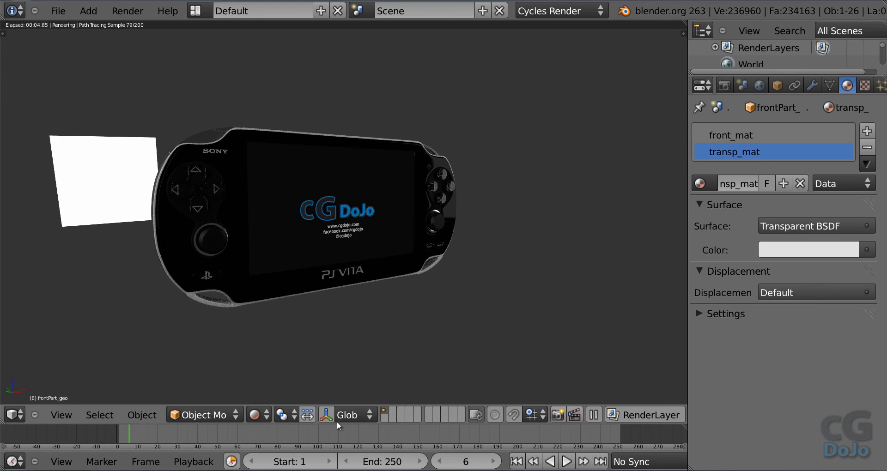
pyautogui.click(255, 415)
pyautogui.click(290, 363)
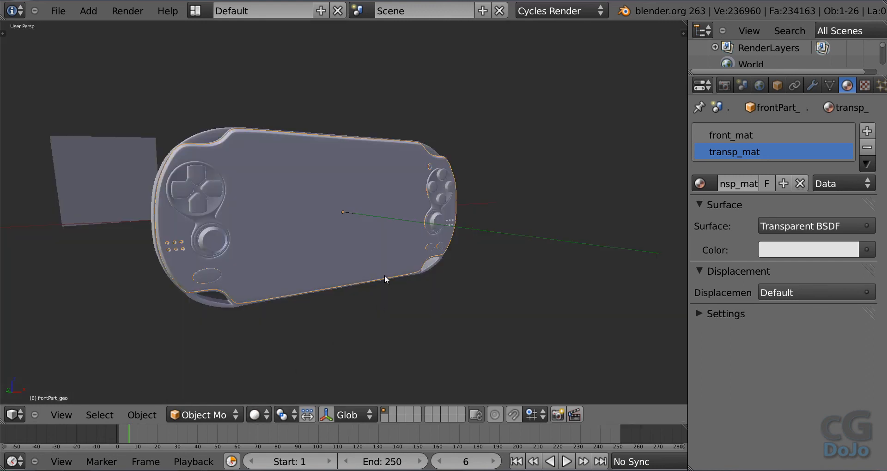
# - Add a new camera to the scene and bring the console back into close view
pyautogui.hotkey('shift', 'a')
pyautogui.moveTo(385, 248)
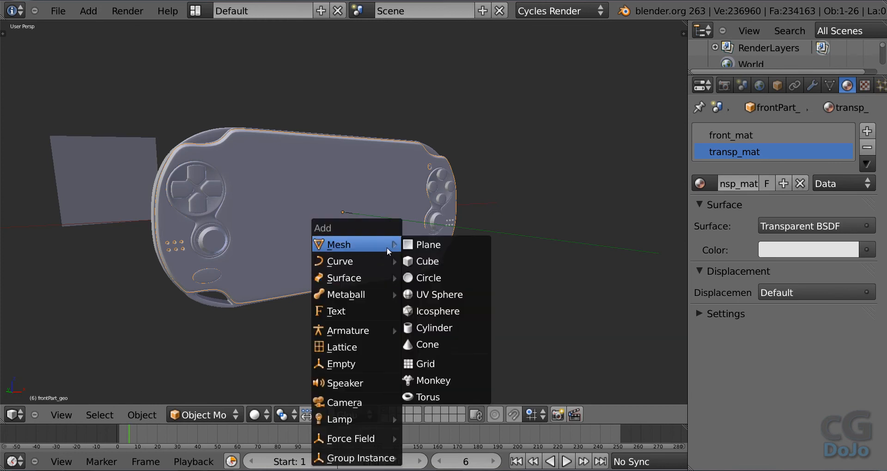
pyautogui.click(361, 402)
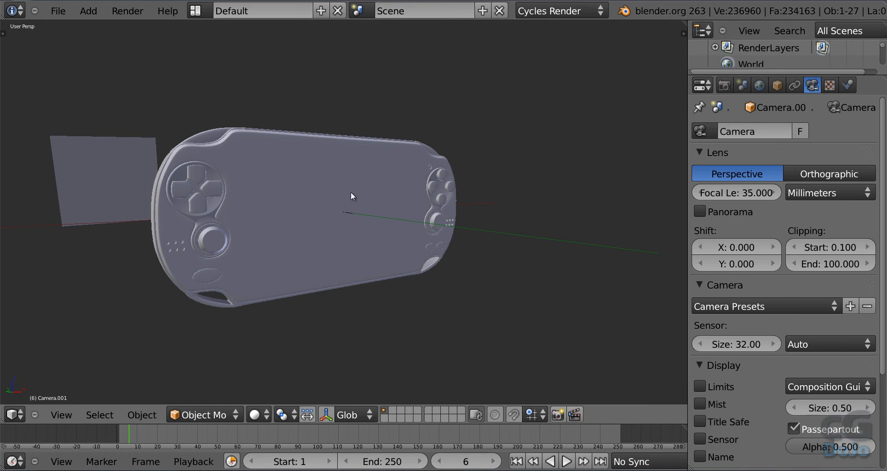
pyautogui.scroll(-5, 473, 251)
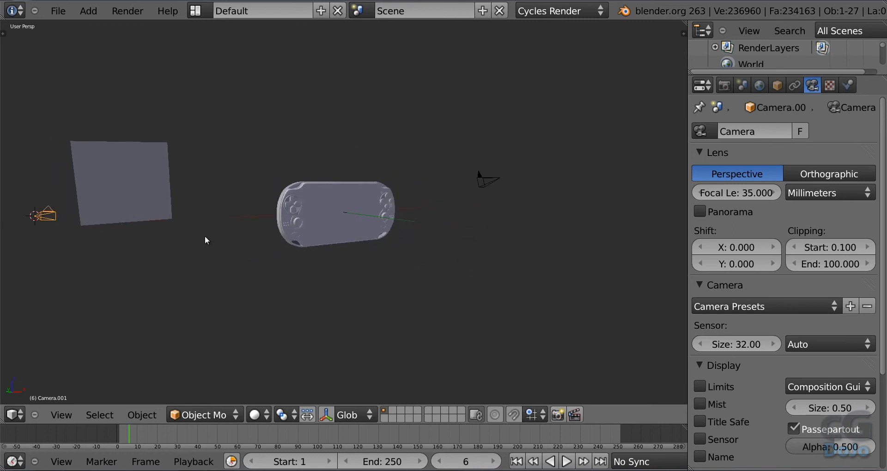
pyautogui.scroll(5, 427, 254)
pyautogui.scroll(-3, 428, 254)
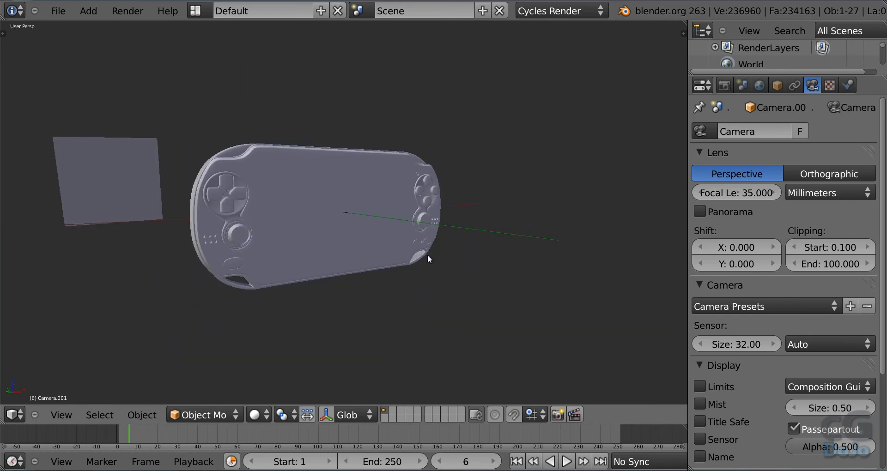
pyautogui.scroll(2, 427, 254)
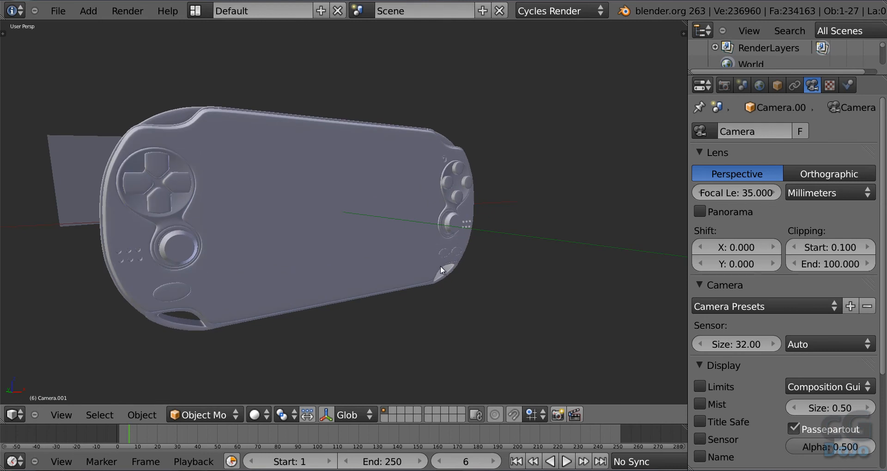
# - Look through the active camera and move it back with its height locked so the whole console fits inside the frame
pyautogui.press('KP_0')
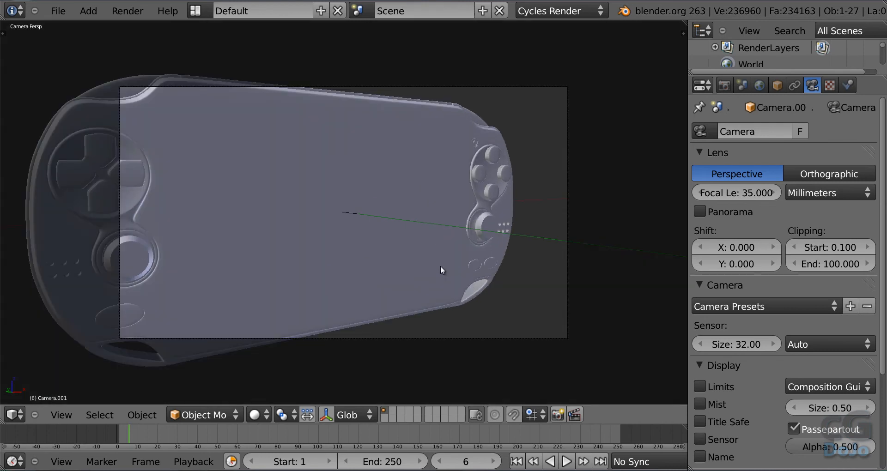
pyautogui.rightClick(511, 87)
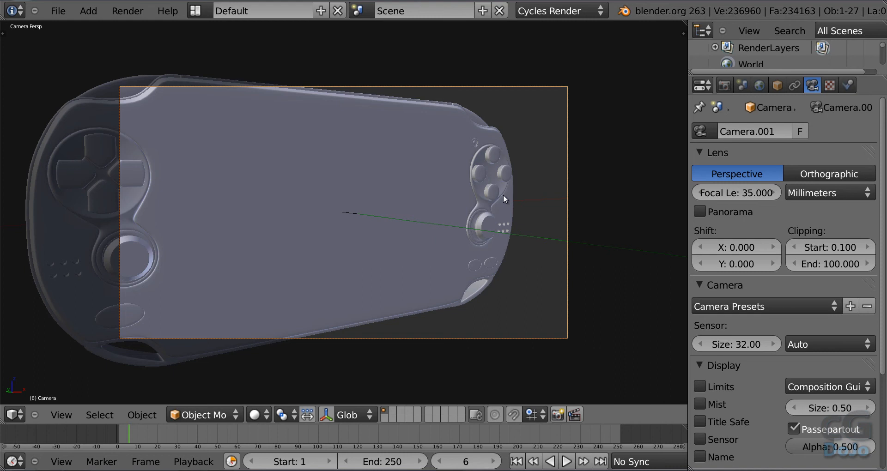
pyautogui.press('g')
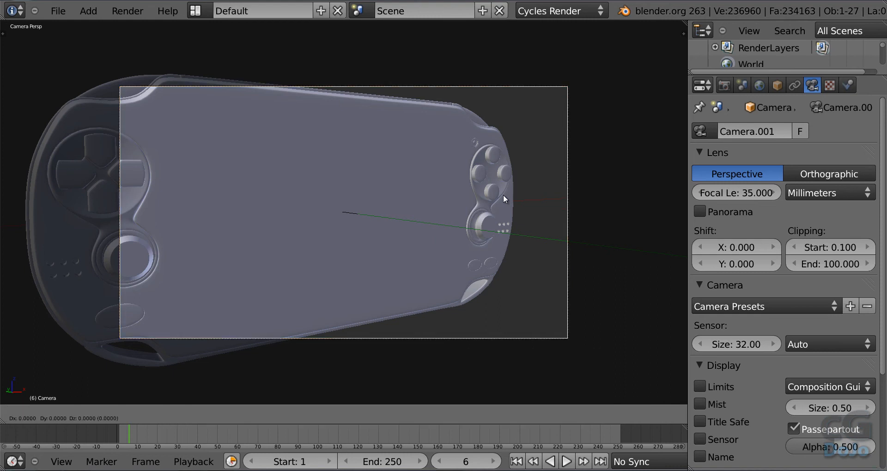
pyautogui.hotkey('shift', 'z')
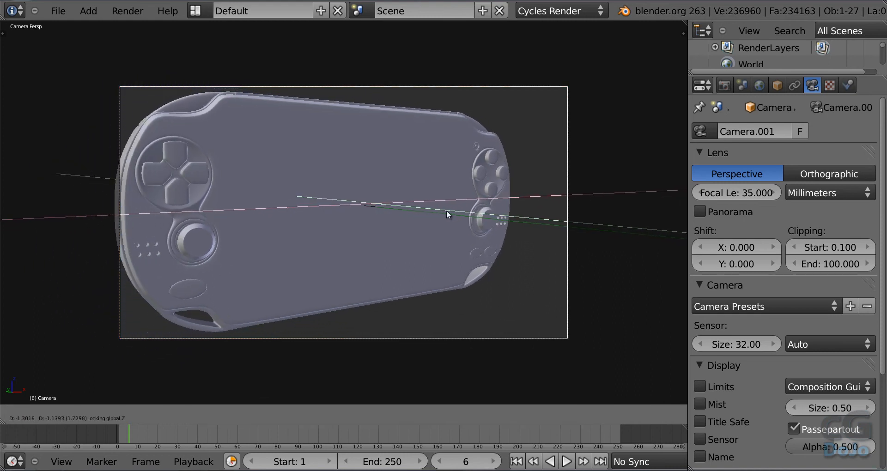
pyautogui.click(393, 219)
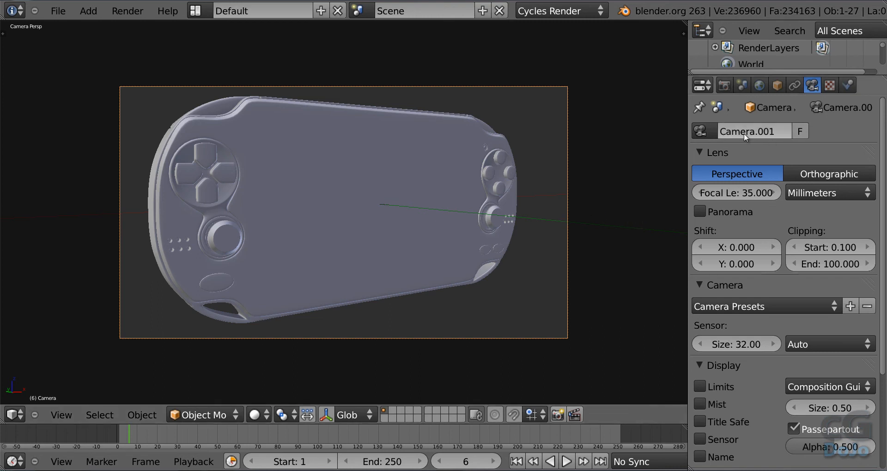
# - Check the scene's active camera and delete the extra camera positioned at the 3D cursor
pyautogui.click(777, 85)
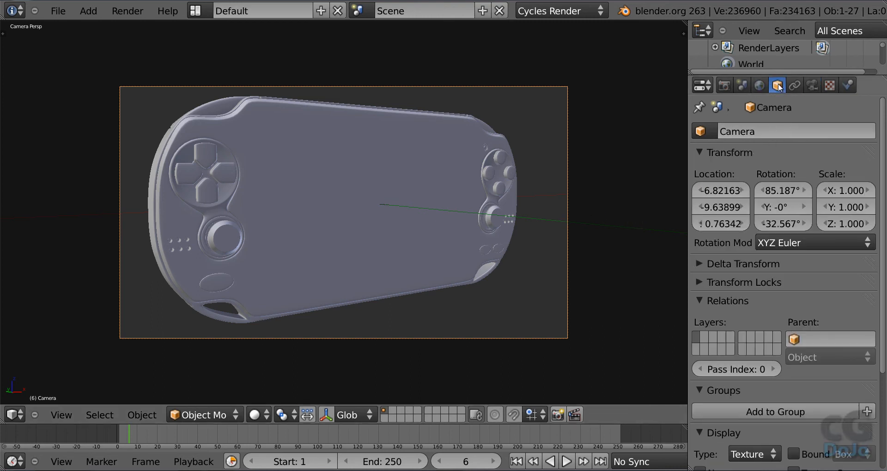
pyautogui.click(742, 85)
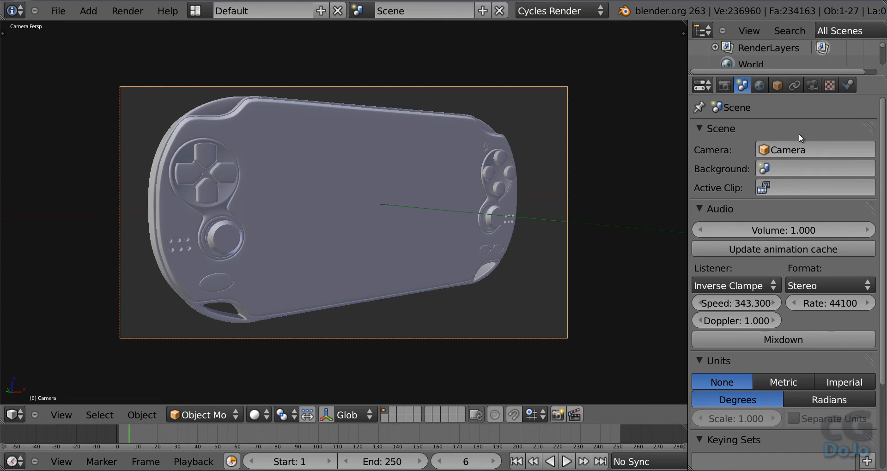
pyautogui.click(813, 151)
pyautogui.click(813, 127)
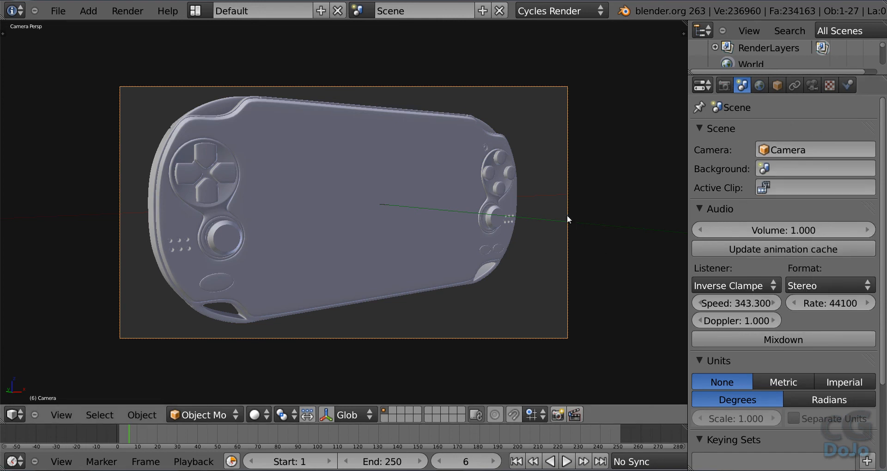
pyautogui.moveTo(594, 223); pyautogui.dragTo(556, 233, button='middle')
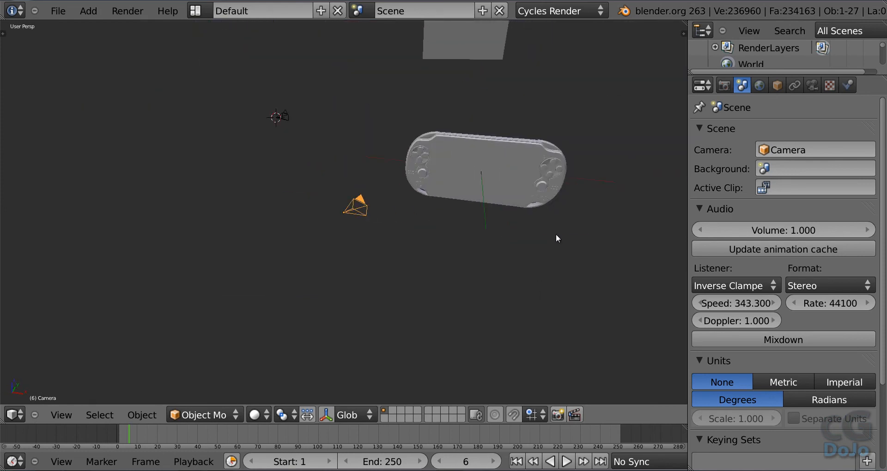
pyautogui.rightClick(284, 118)
pyautogui.press('x')
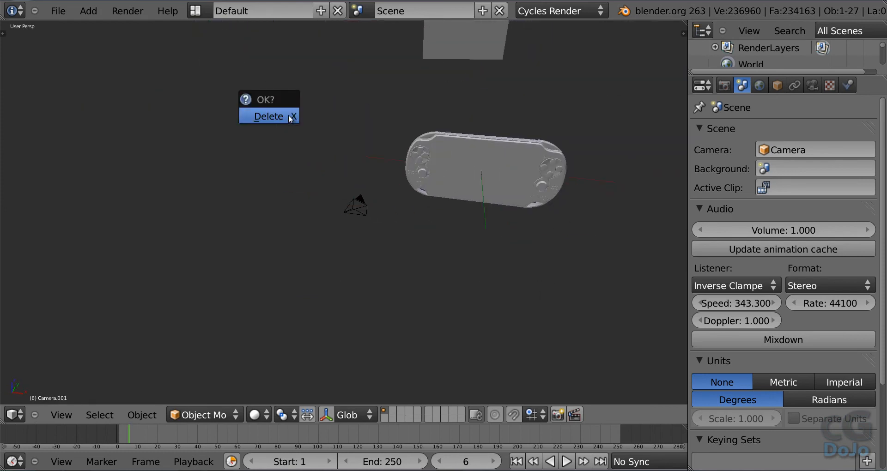
pyautogui.click(290, 113)
# - Select the remaining camera and assign it as the scene's active camera
pyautogui.rightClick(363, 208)
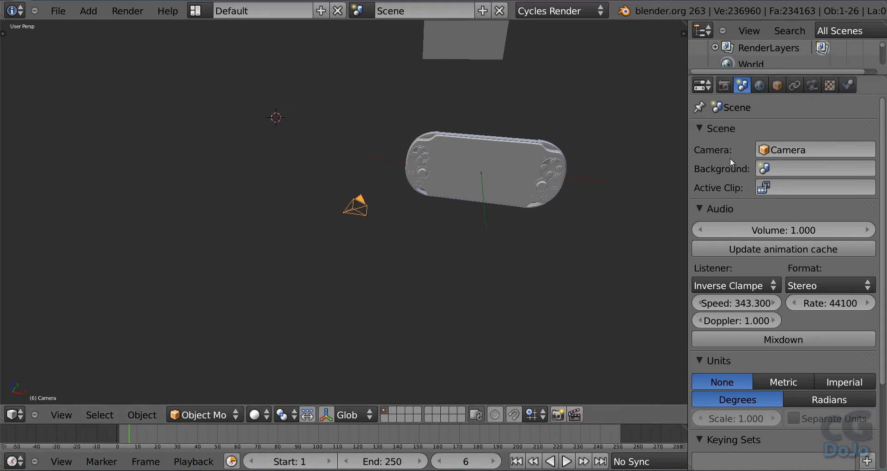
pyautogui.click(797, 150)
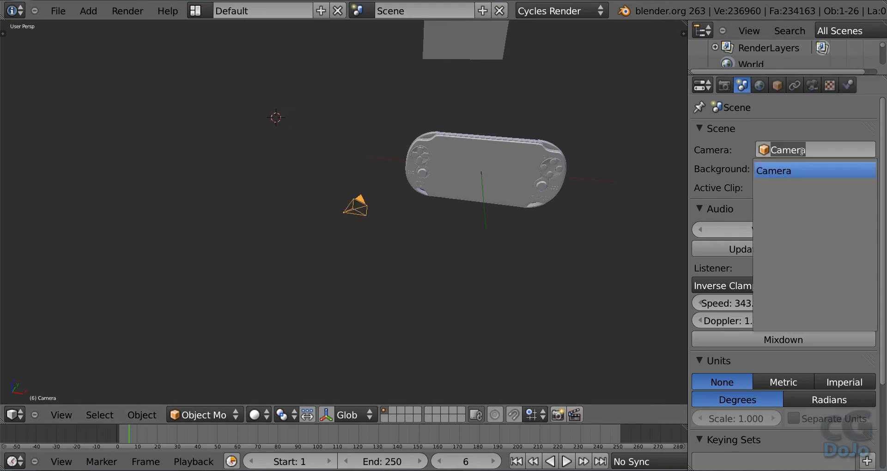
pyautogui.click(803, 173)
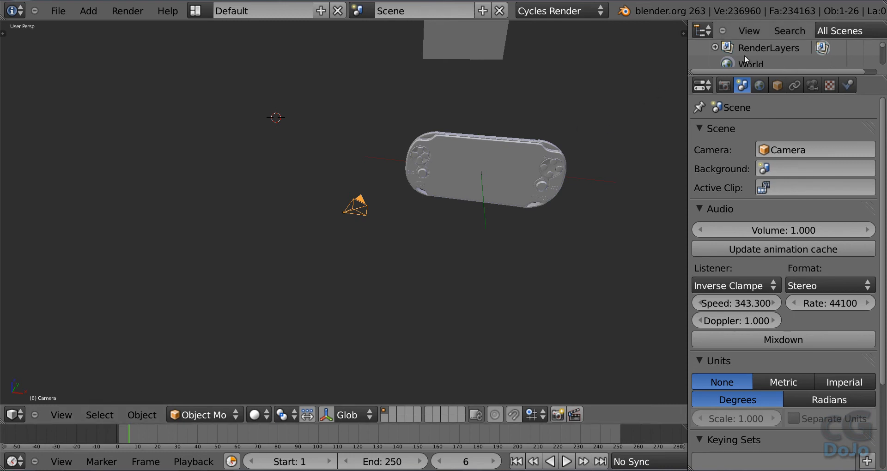
pyautogui.scroll(-2, 744, 54)
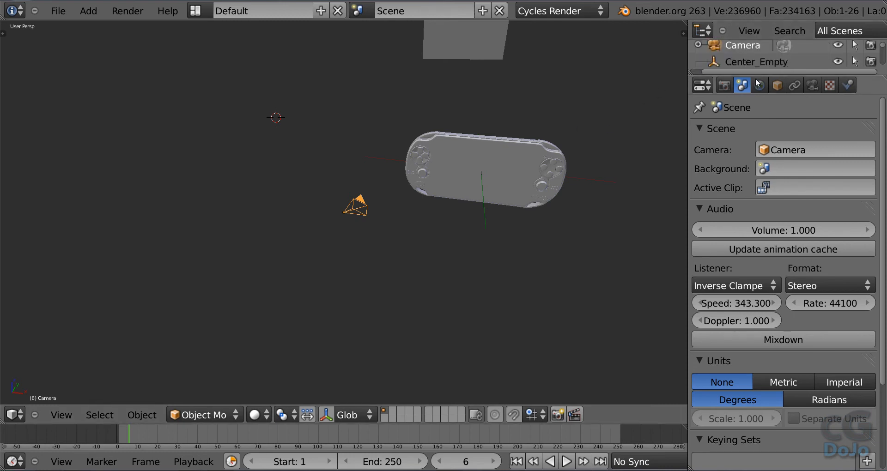
# - Review the render settings for dimensions, layers and performance, and collapse their sections
pyautogui.click(733, 85)
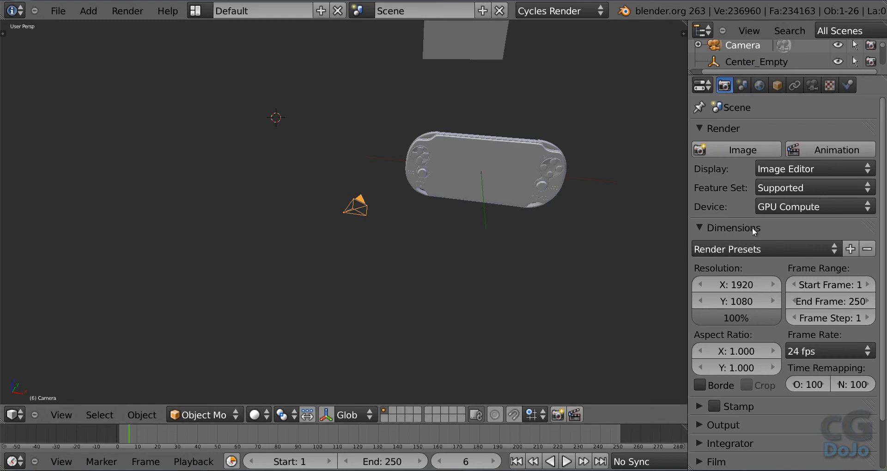
pyautogui.scroll(-3, 758, 227)
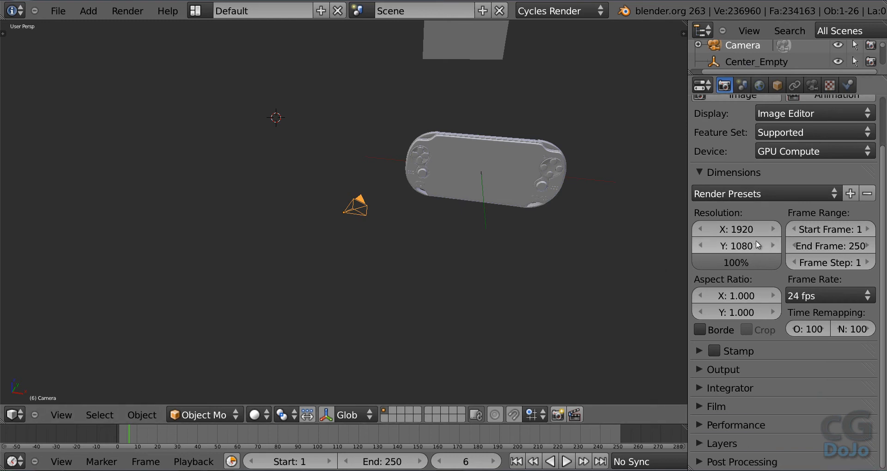
pyautogui.click(703, 170)
pyautogui.click(698, 283)
pyautogui.scroll(-10, 769, 261)
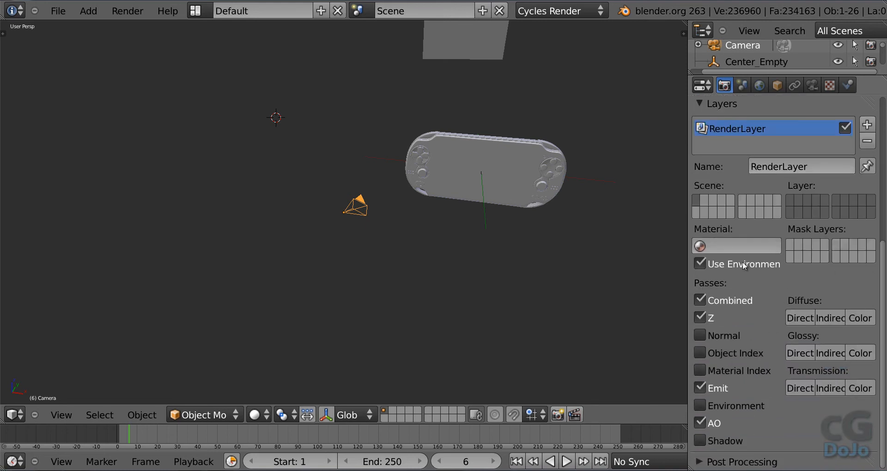
pyautogui.scroll(10, 727, 221)
pyautogui.click(700, 267)
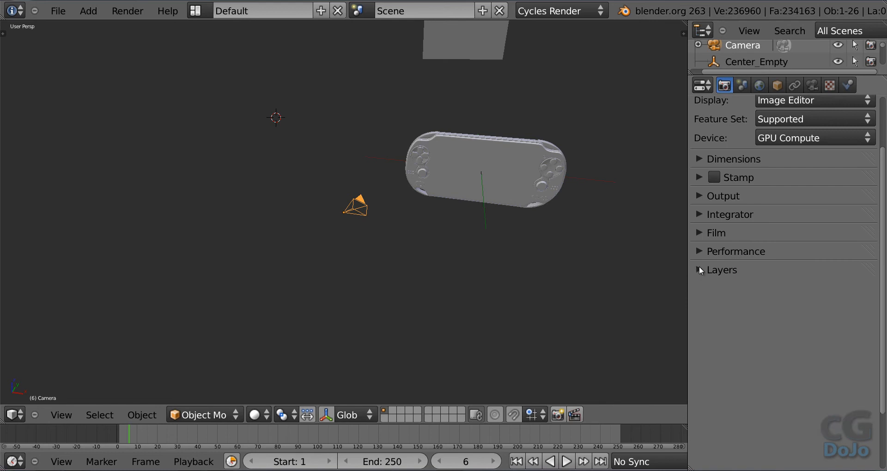
pyautogui.click(704, 251)
pyautogui.click(705, 251)
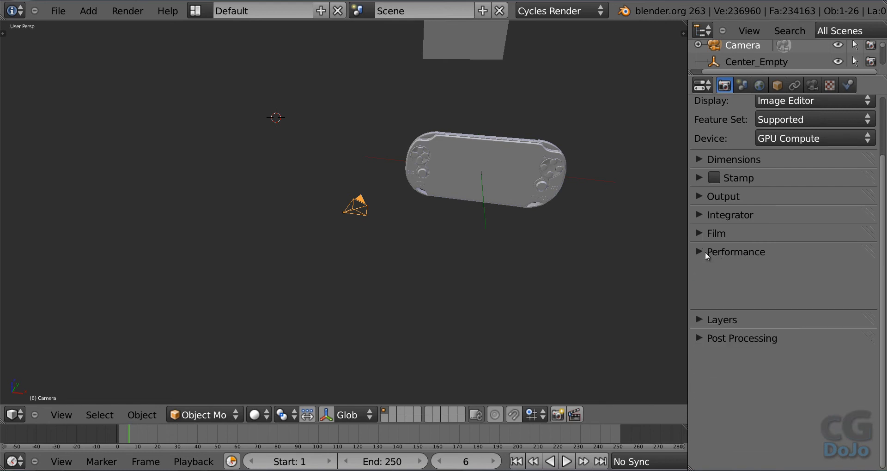
# - Check the console's framing through the camera in a maximized view and restore the layout
pyautogui.hotkey('ctrl', 'Up')
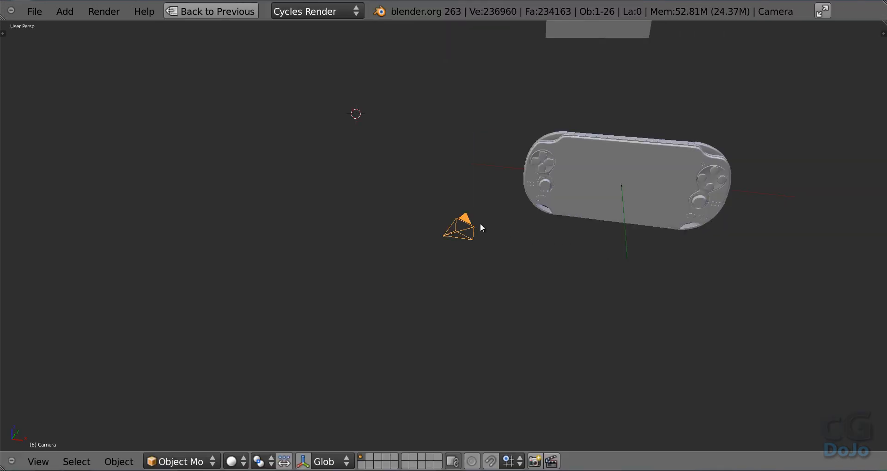
pyautogui.press('KP_0')
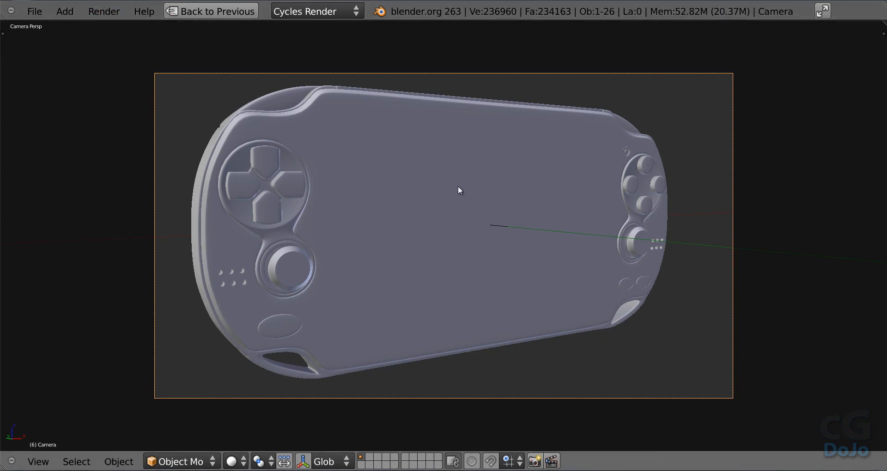
pyautogui.hotkey('ctrl', 'Up')
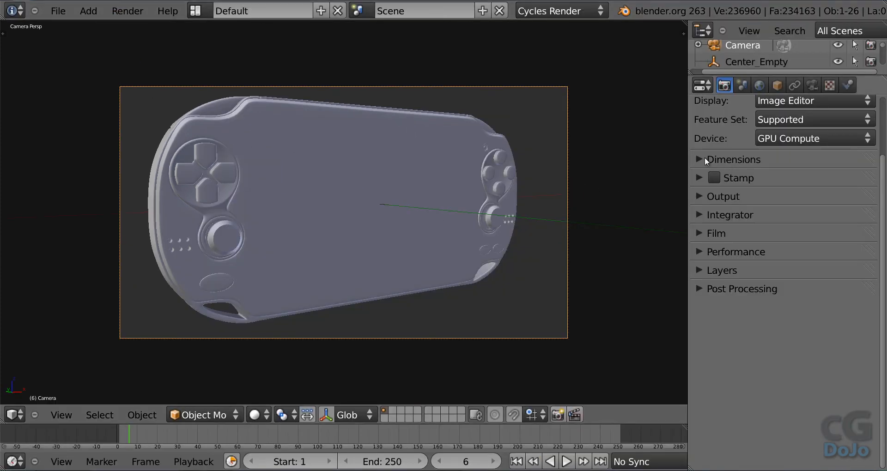
# - Set the Integrator's render samples to 3000 and look over its caustics option
pyautogui.click(706, 215)
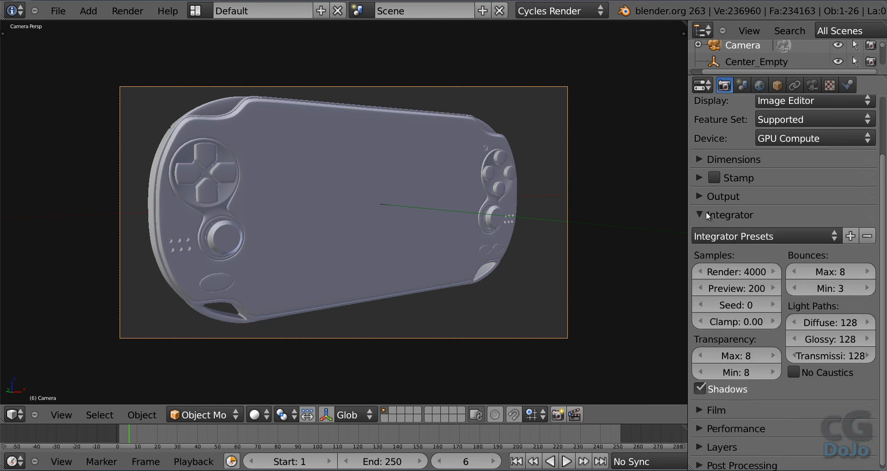
pyautogui.click(756, 272)
pyautogui.click(752, 270)
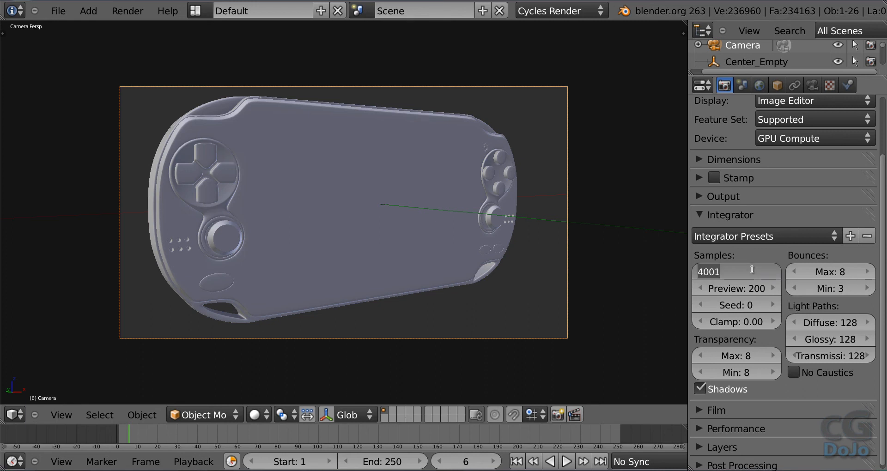
pyautogui.write('3000')
pyautogui.press('Return')
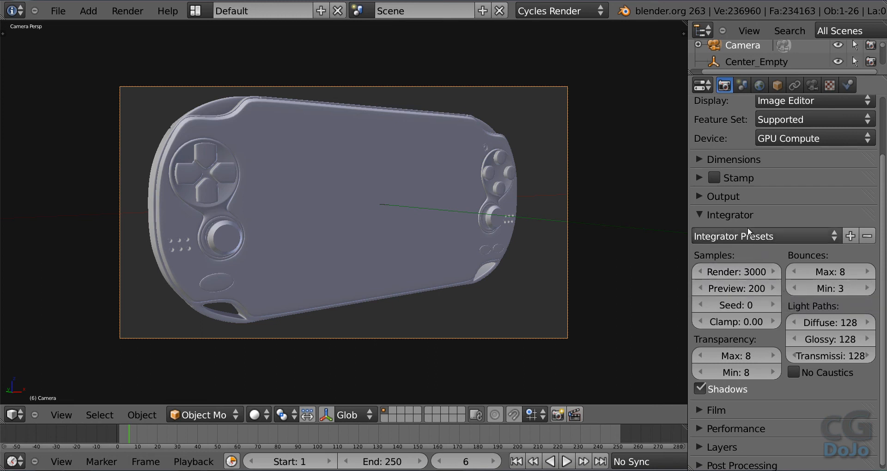
pyautogui.click(704, 213)
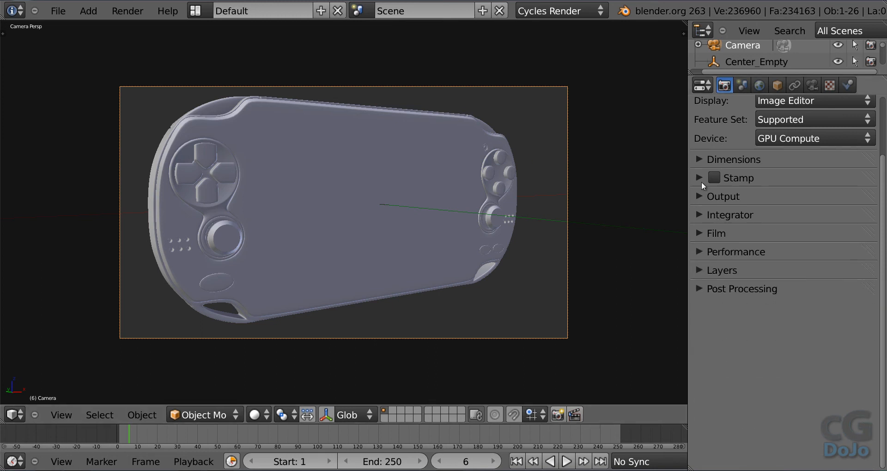
pyautogui.click(705, 215)
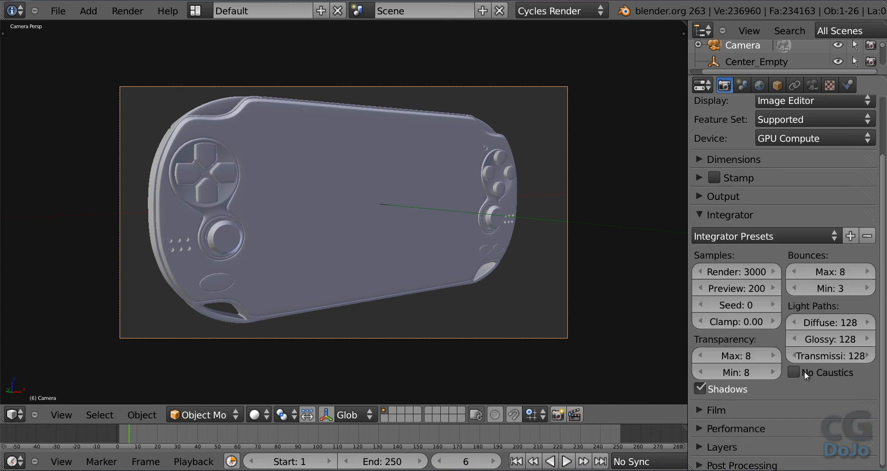
pyautogui.click(702, 215)
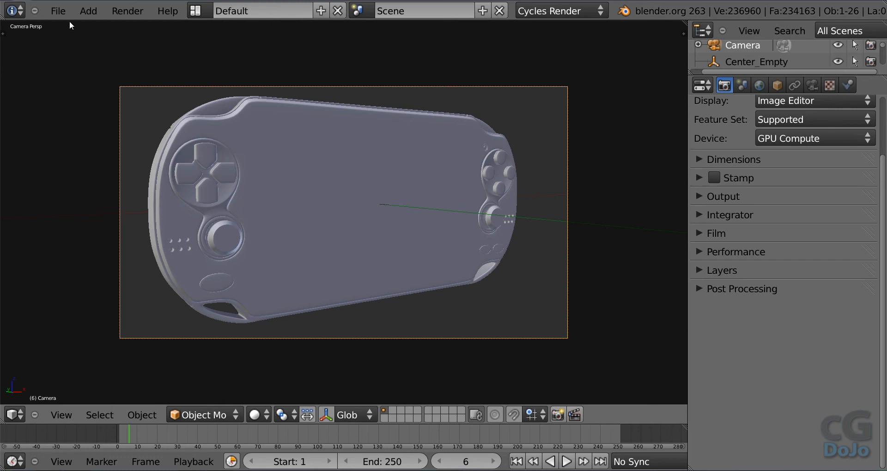
# - Render the console image from the camera and maximize the render result
pyautogui.click(123, 12)
pyautogui.click(157, 30)
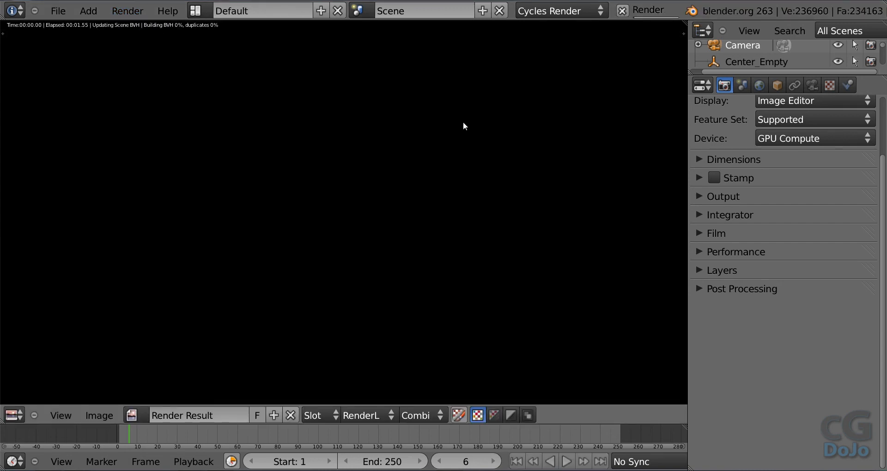
pyautogui.hotkey('ctrl', 'Up')
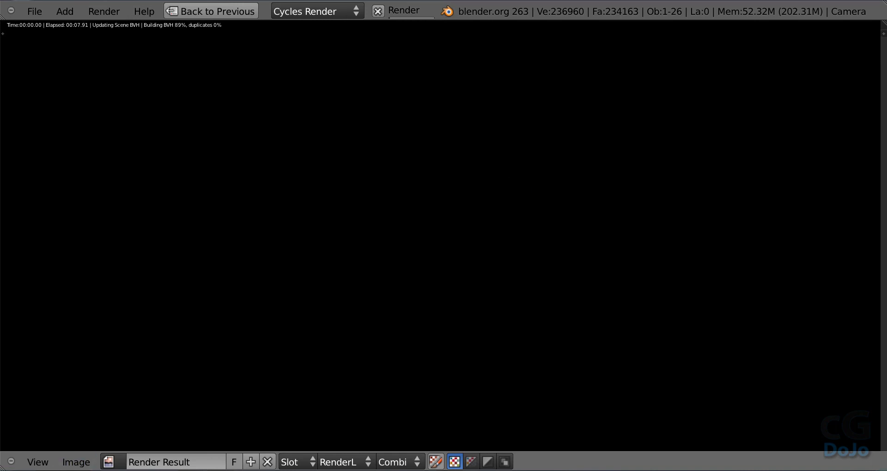
pyautogui.click(69, 470)
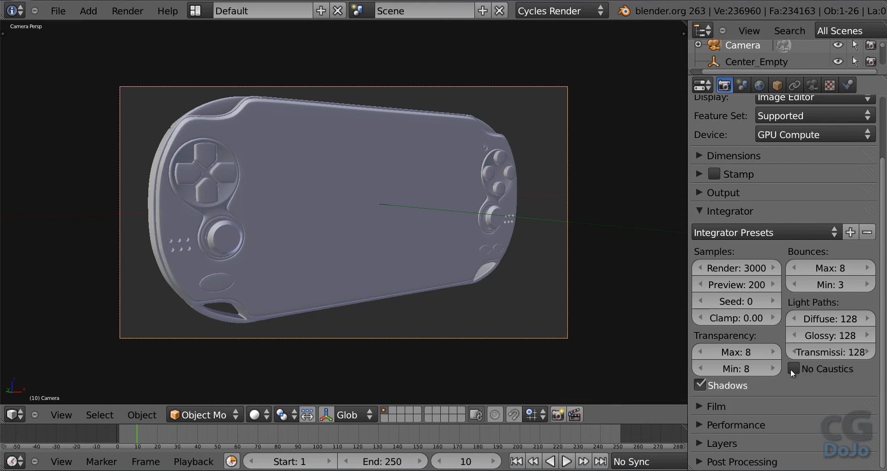
# - Recheck the Integrator settings with the directional pad selected and start another image render at frame 10
pyautogui.click(703, 211)
pyautogui.rightClick(217, 177)
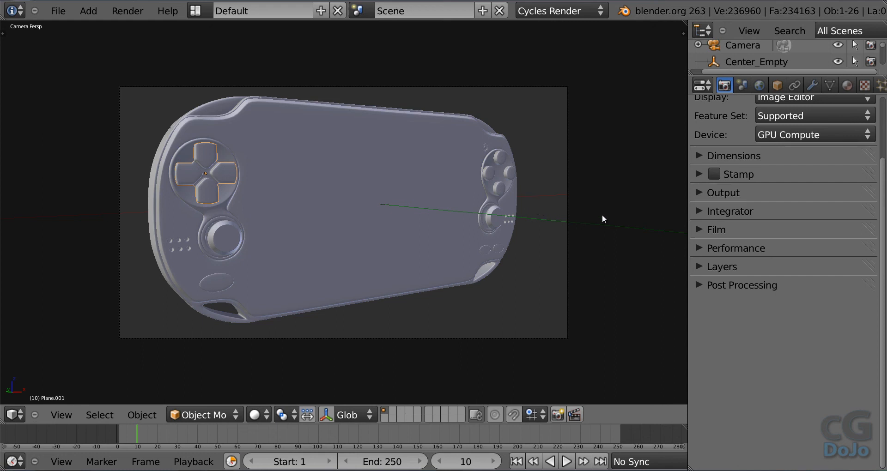
pyautogui.click(709, 211)
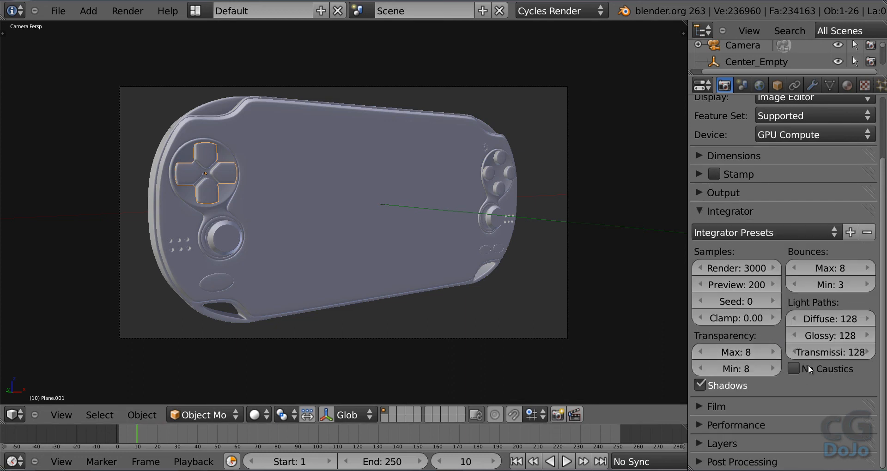
pyautogui.click(699, 212)
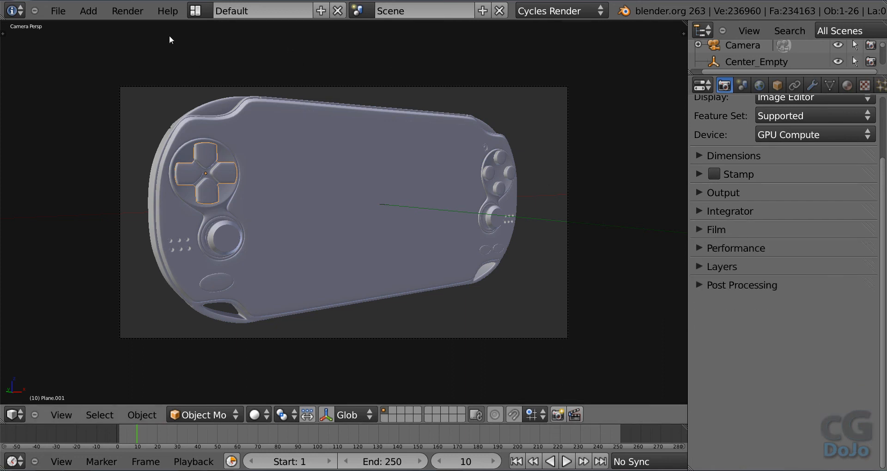
pyautogui.click(129, 11)
pyautogui.click(142, 24)
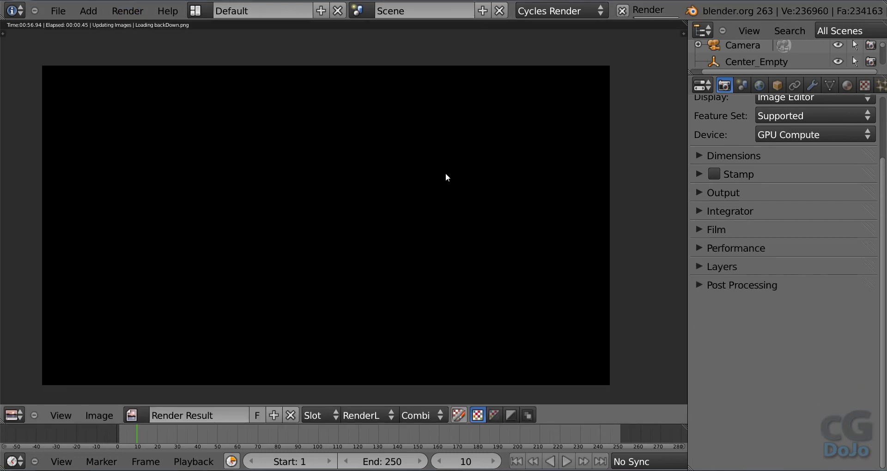
# - Inspect the console render in a maximized view, cancel the render and leave the render result
pyautogui.hotkey('ctrl', 'Up')
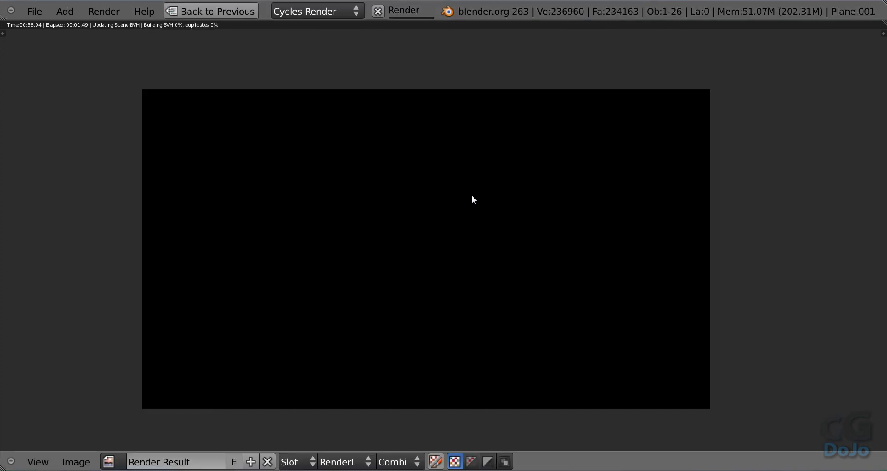
pyautogui.scroll(-2, 495, 207)
pyautogui.scroll(3, 495, 207)
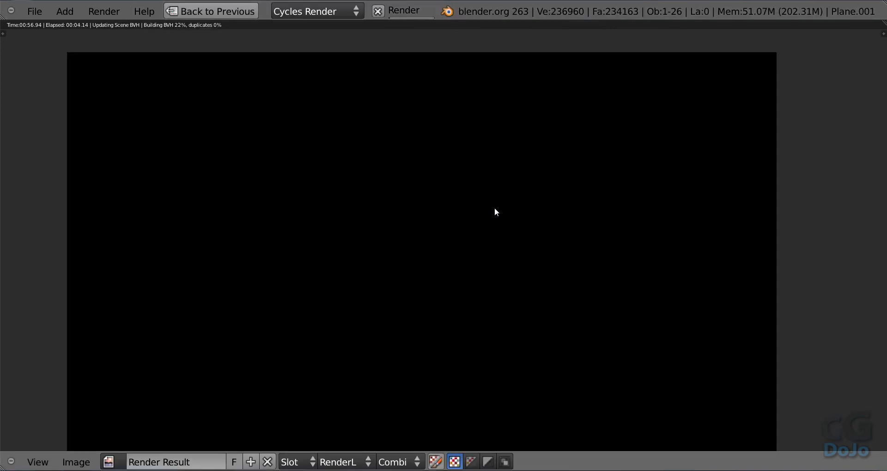
pyautogui.moveTo(495, 209); pyautogui.dragTo(504, 188, button='middle')
pyautogui.scroll(2, 505, 191)
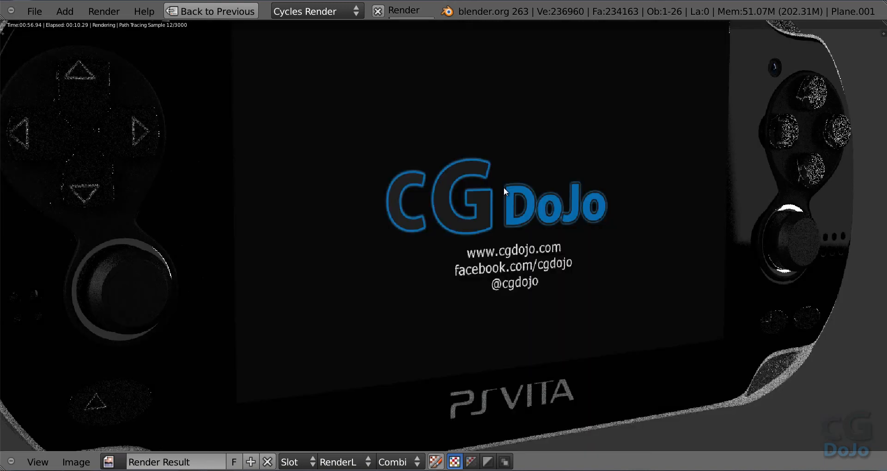
pyautogui.scroll(-2, 504, 187)
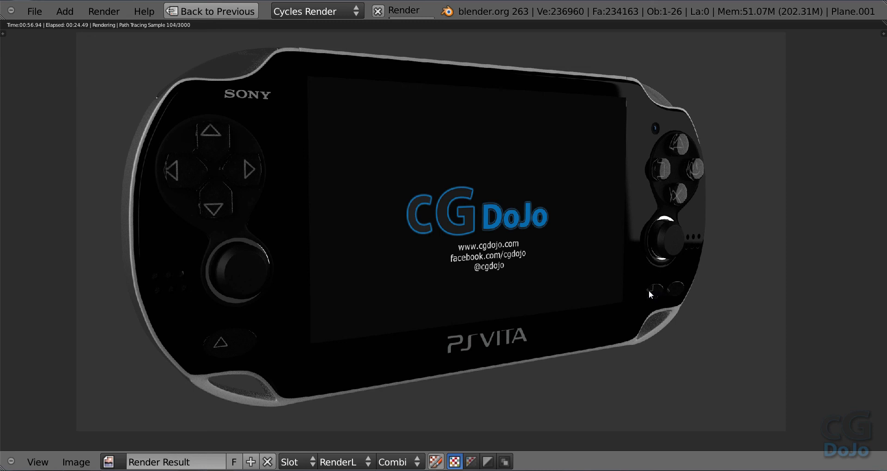
pyautogui.press('Escape')
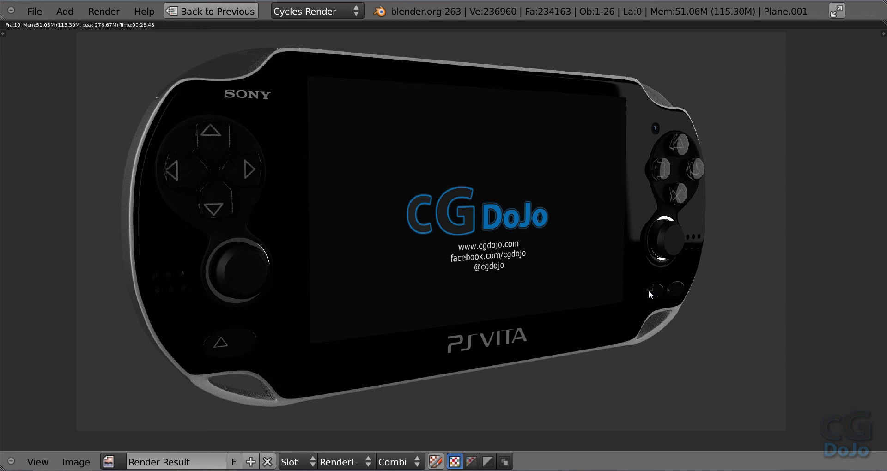
pyautogui.press('Escape')
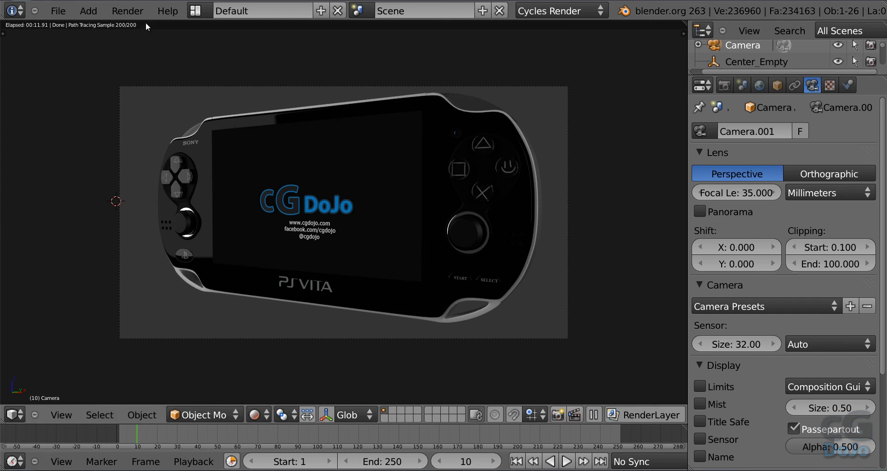
# - Render the console image from the camera angle with the face buttons nearest and fit the maximized render result in view
pyautogui.click(139, 11)
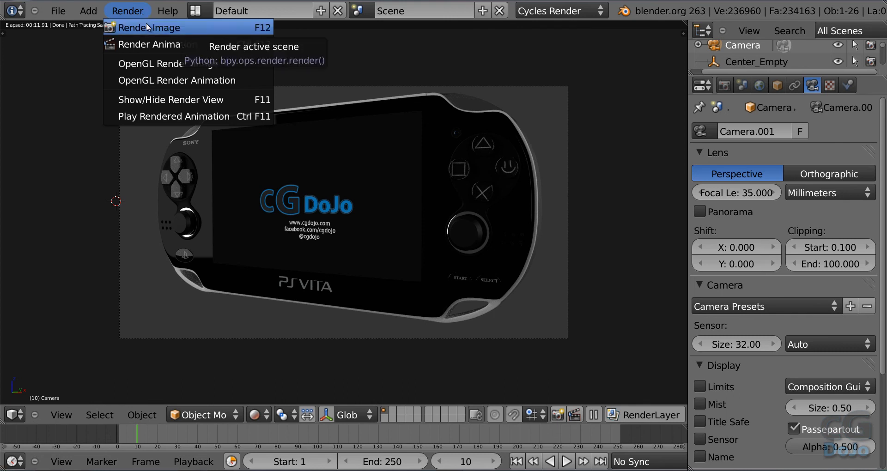
pyautogui.click(146, 26)
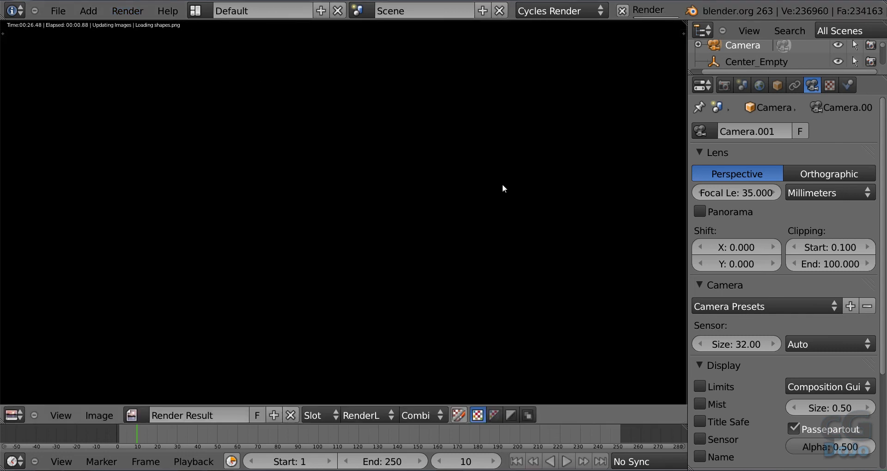
pyautogui.hotkey('ctrl', 'Up')
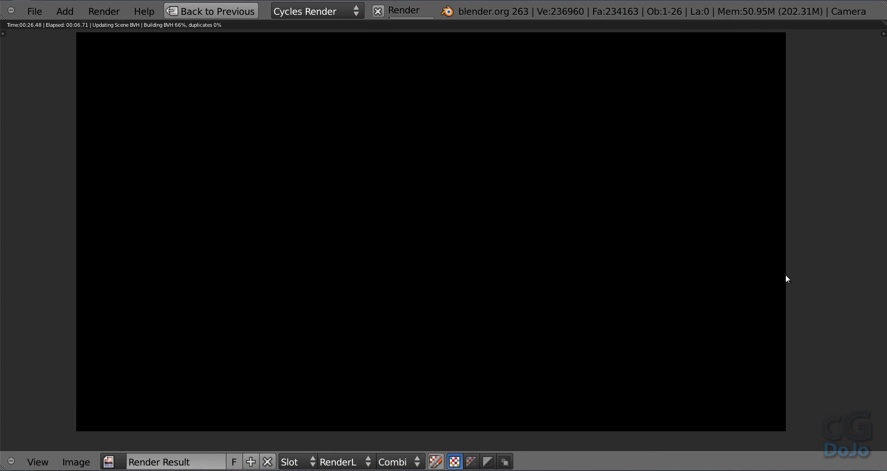
pyautogui.scroll(-1, 785, 275)
pyautogui.scroll(1, 785, 274)
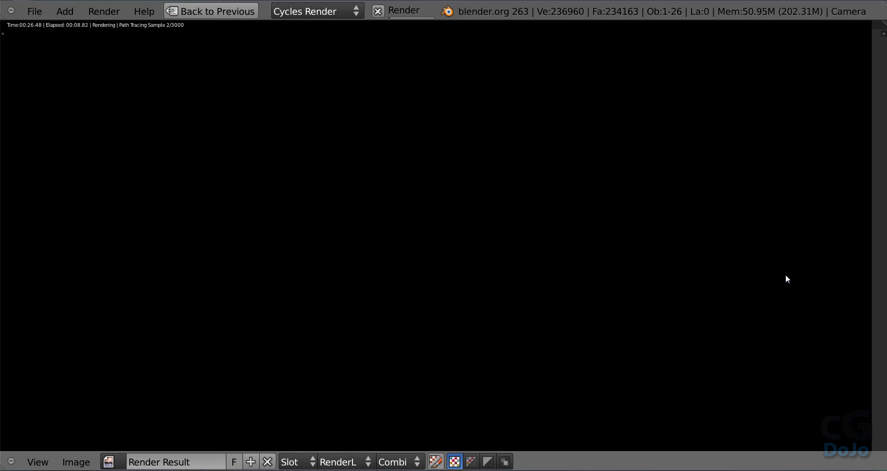
pyautogui.scroll(-1, 786, 275)
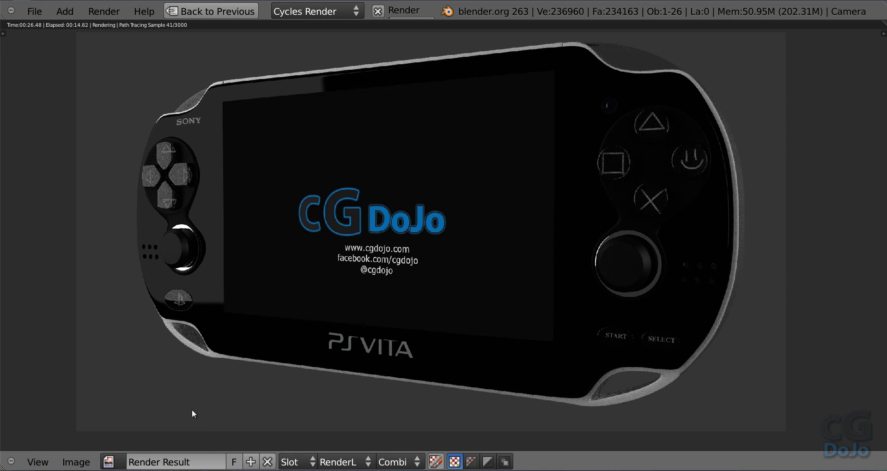
pyautogui.click(96, 470)
pyautogui.click(843, 439)
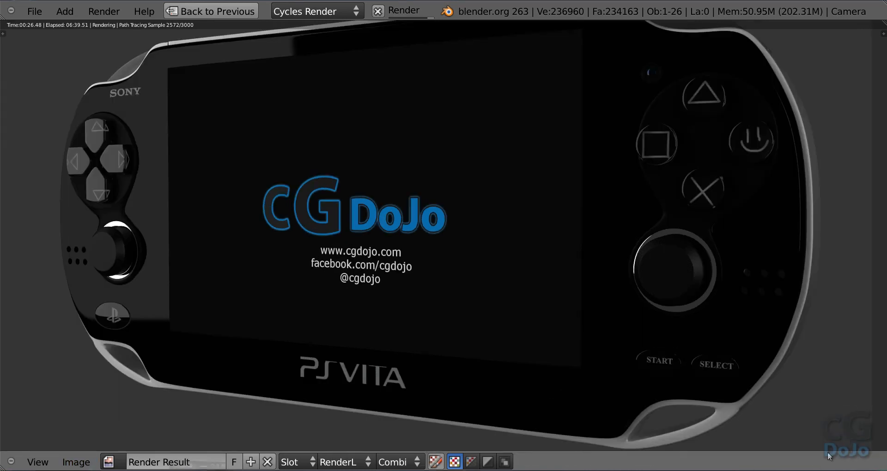